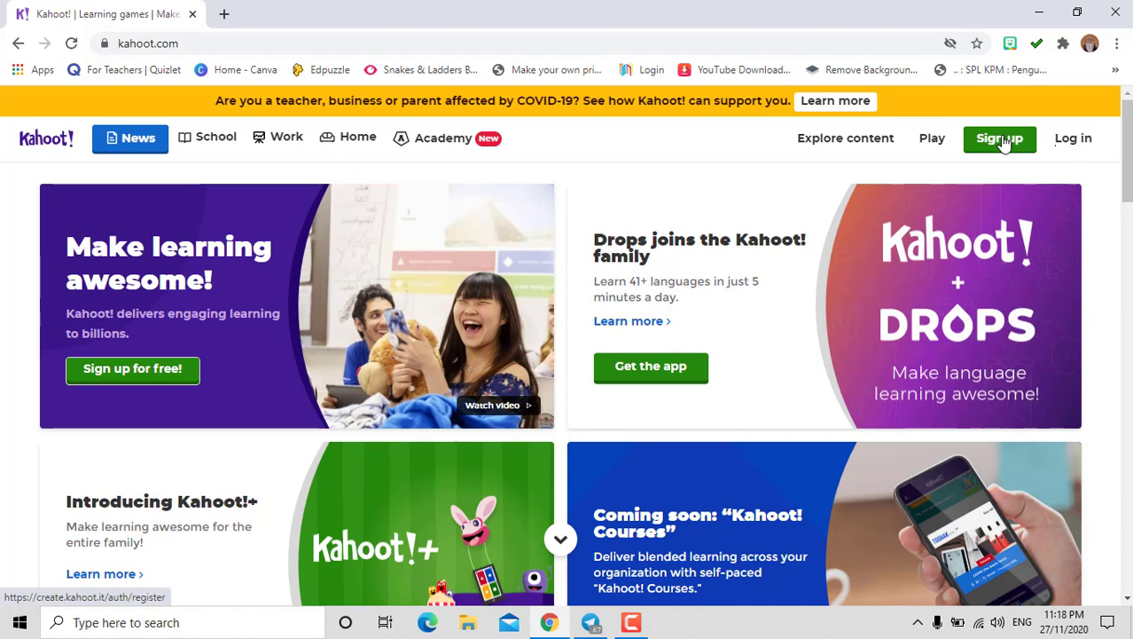
Step: Log in to Kahoot! with the personal Gmail account through Google sign-in
left_click(1073, 140)
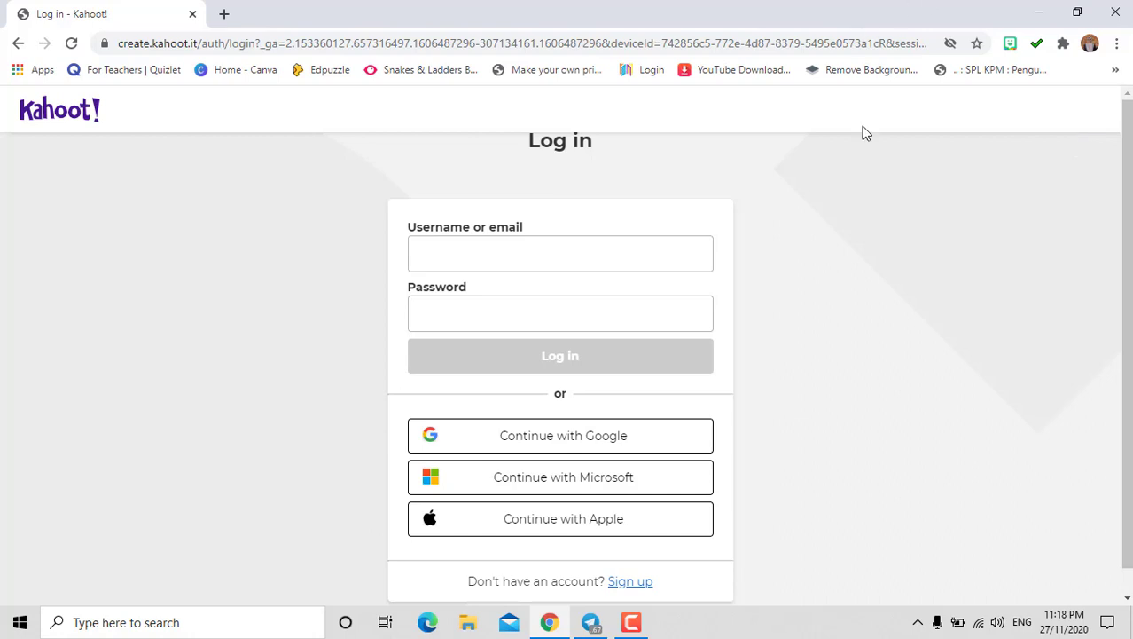
left_click(500, 435)
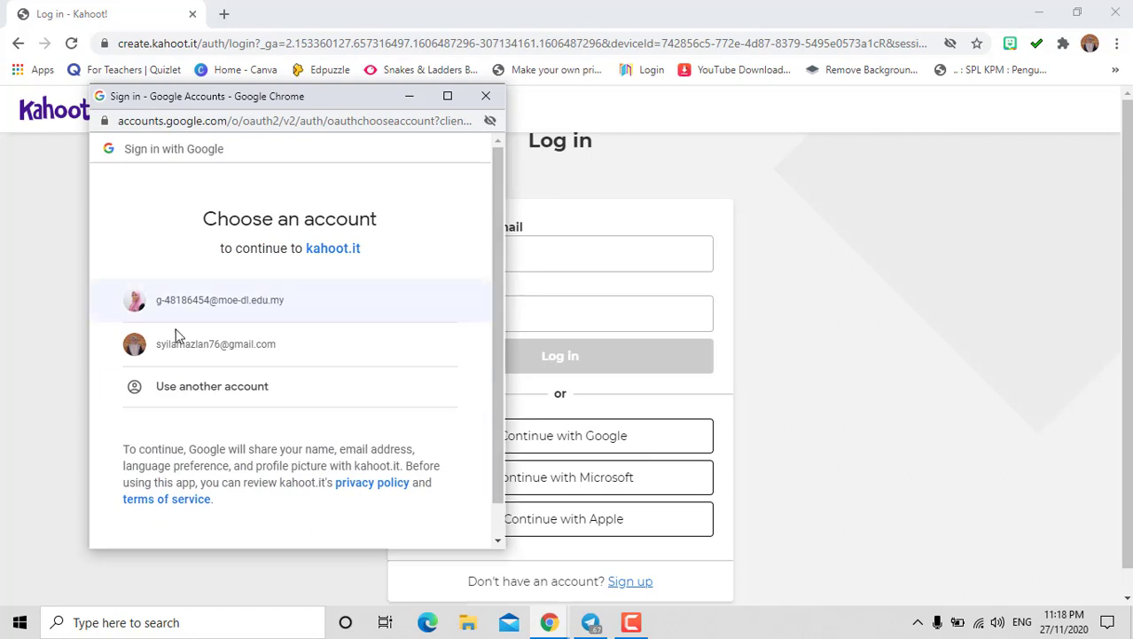
left_click(220, 352)
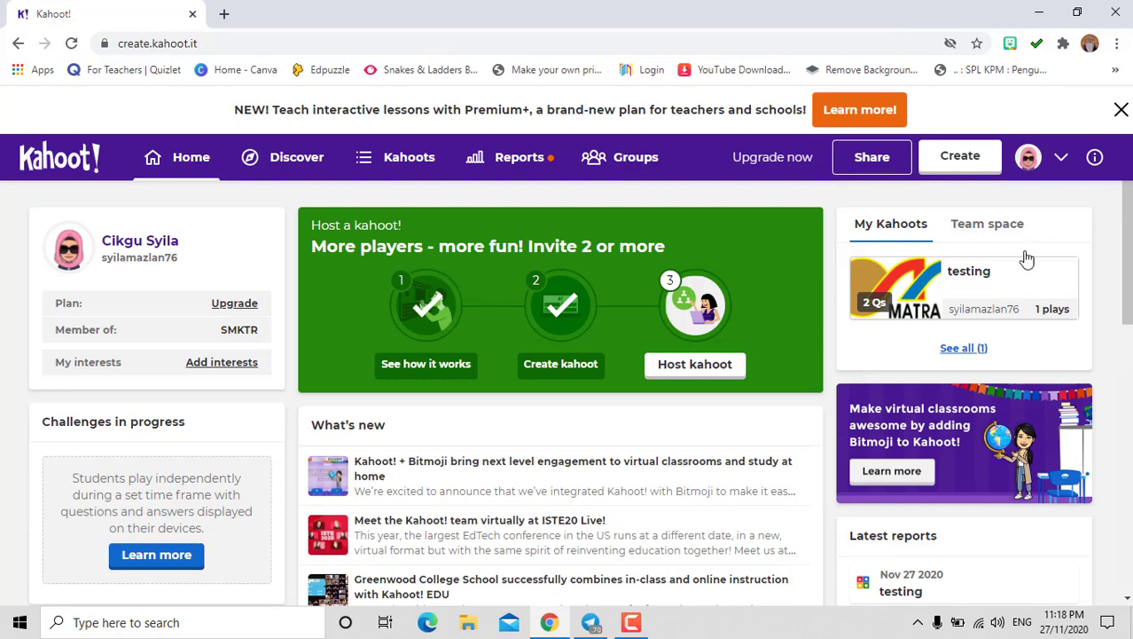
Step: Open the account's profile settings and set its language to English
left_click(1063, 159)
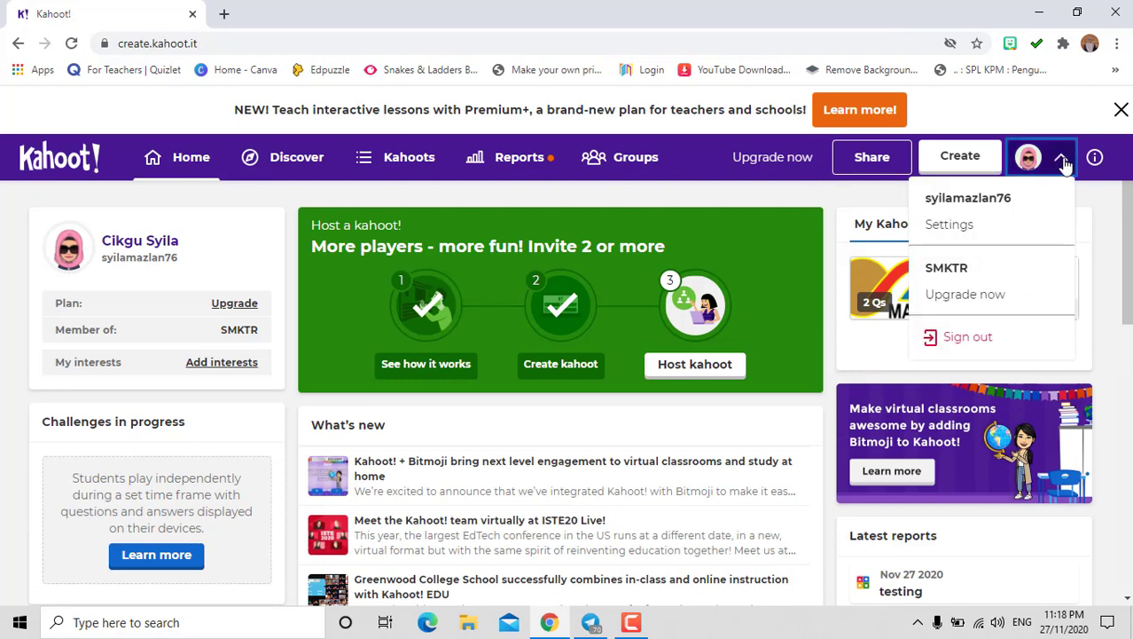
left_click(949, 227)
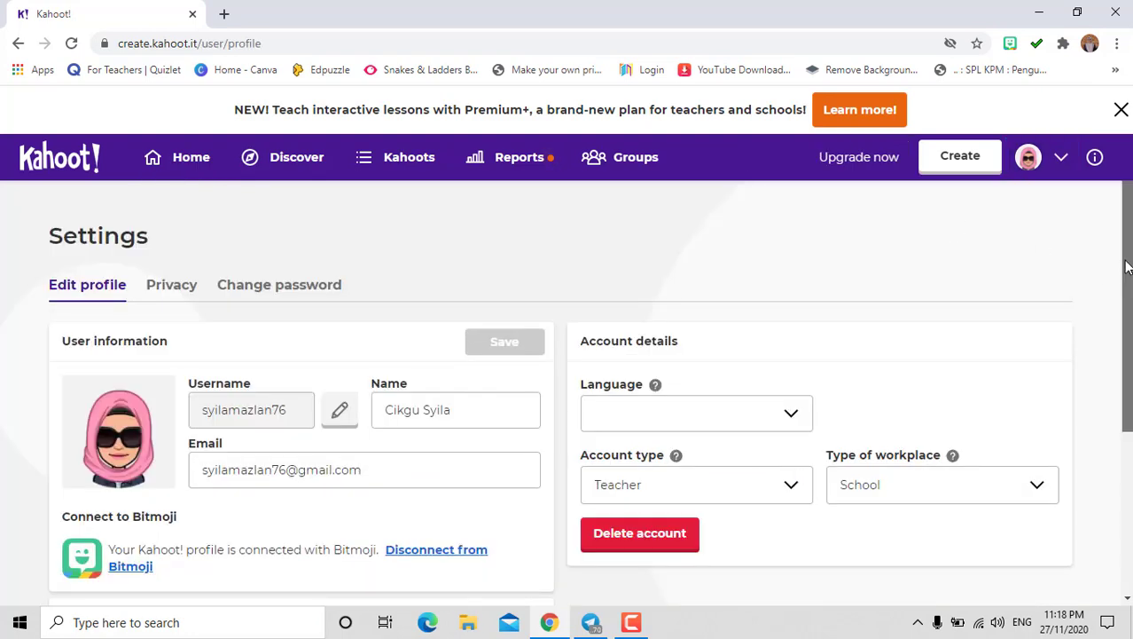
left_click_drag(1126, 268, 1128, 340)
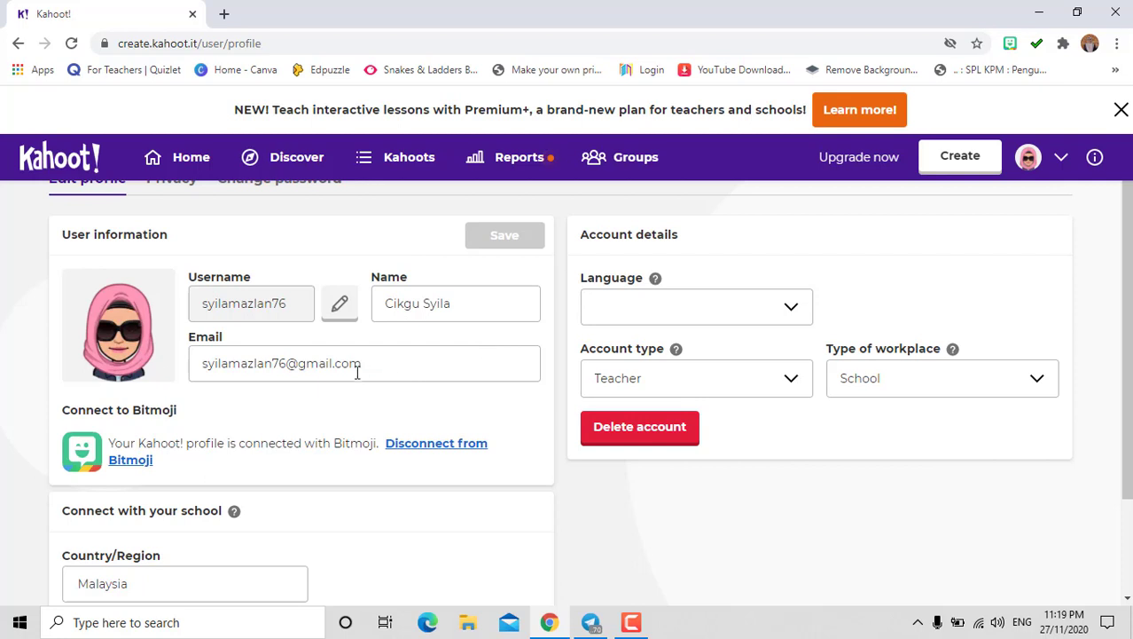
left_click(795, 310)
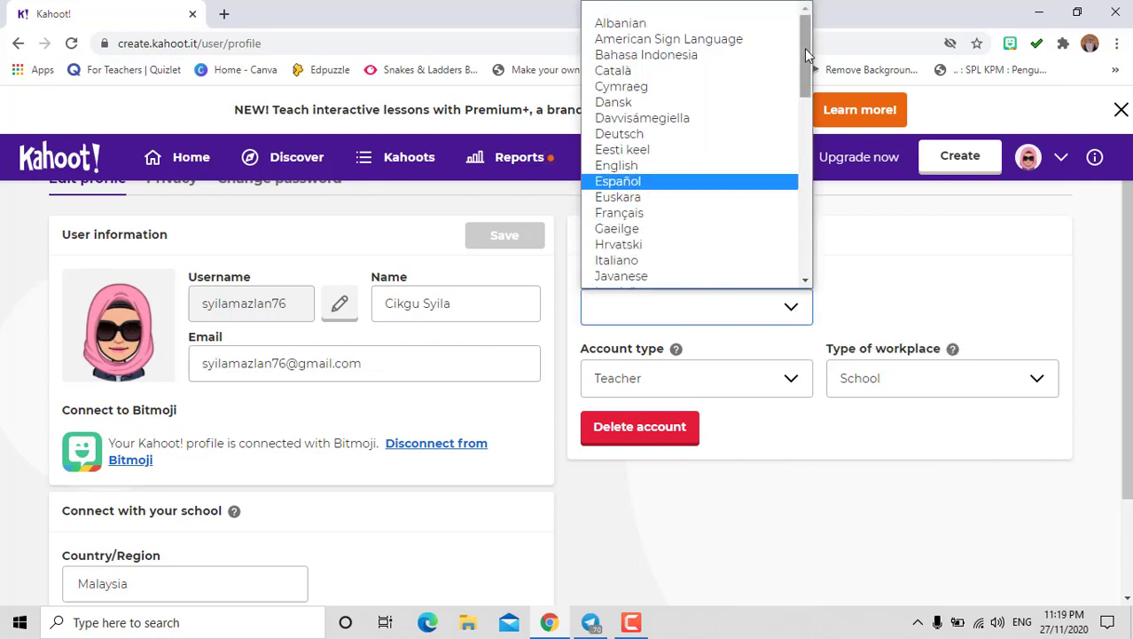
left_click_drag(803, 46, 805, 251)
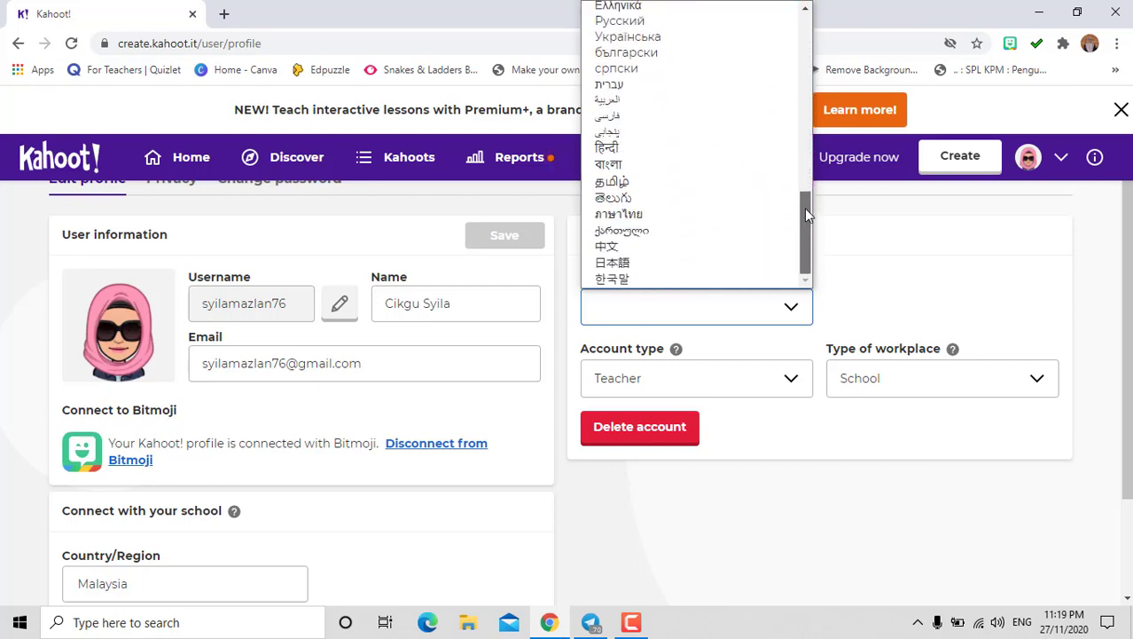
left_click_drag(805, 209, 805, 73)
left_click(683, 76)
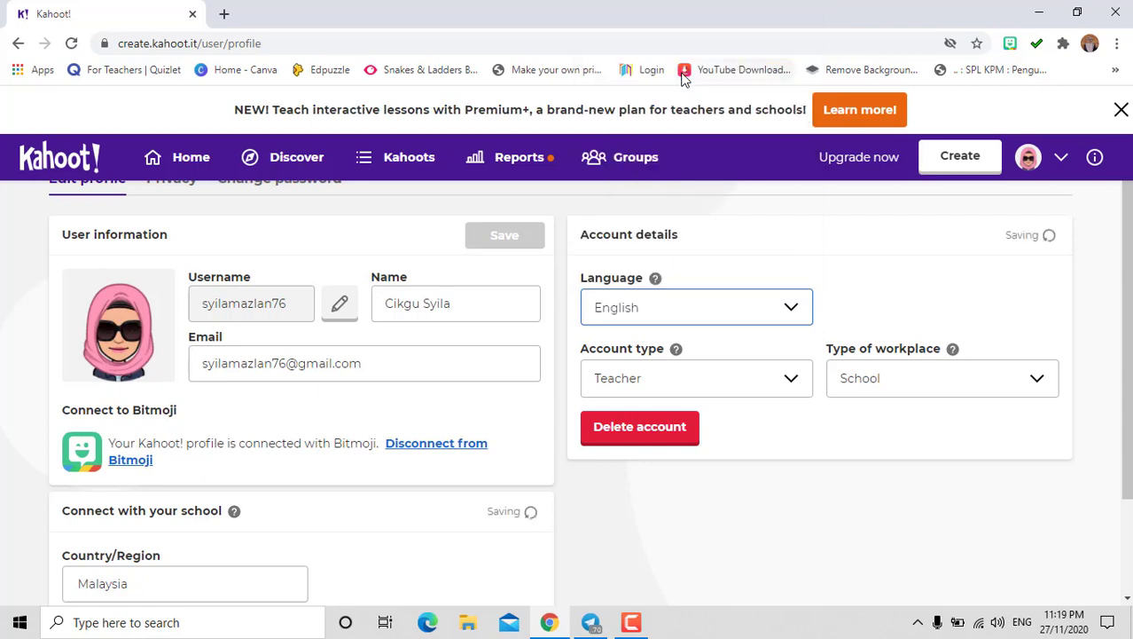
Step: Review the account type, school details and privacy settings, and dismiss the Premium+ banner
left_click(792, 383)
left_click(794, 381)
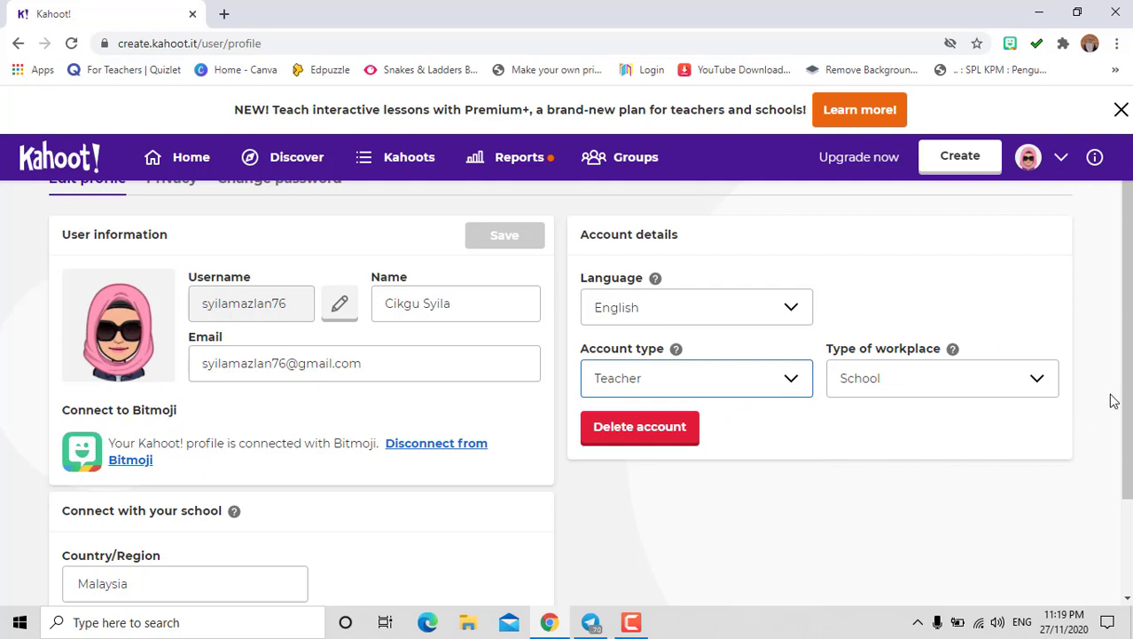
left_click_drag(1128, 375, 1130, 471)
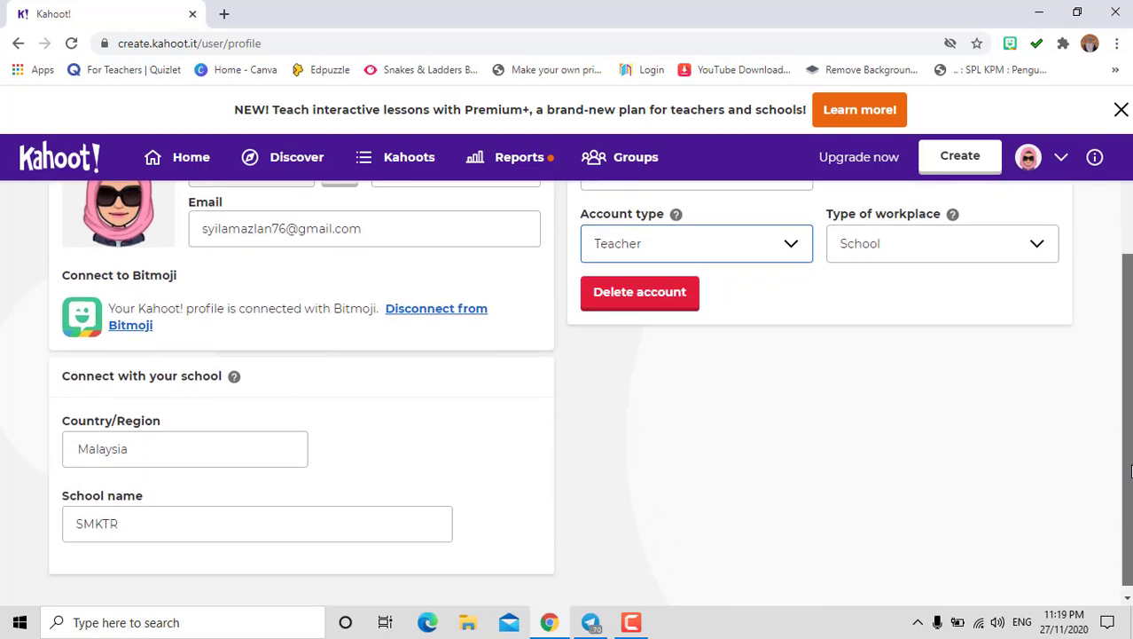
scroll(1130, 471, "up", 3)
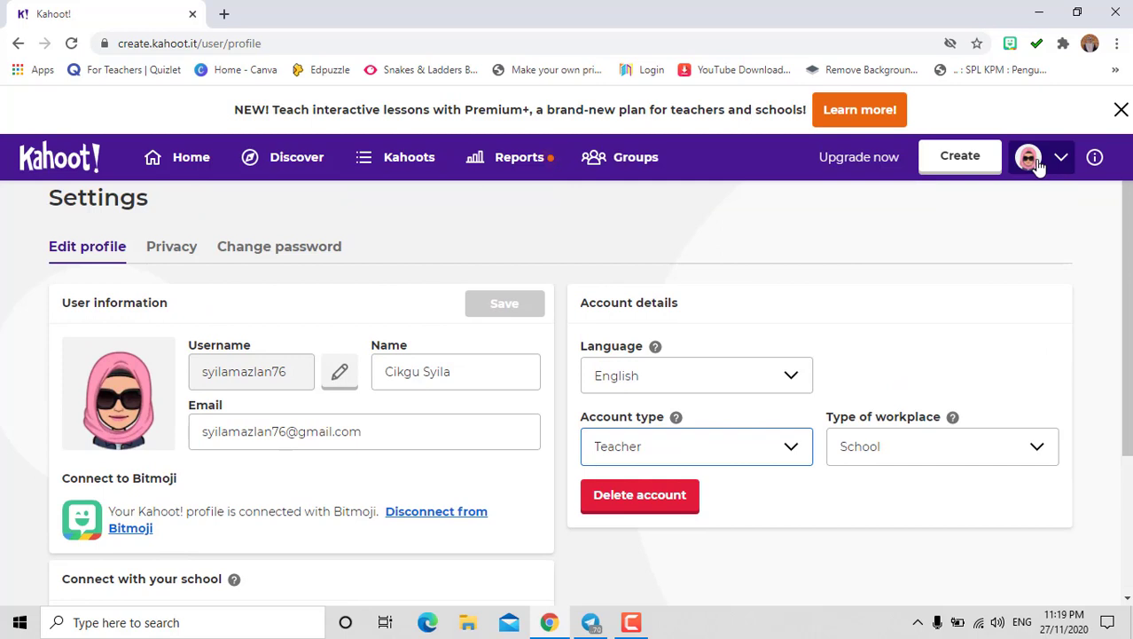
left_click(172, 256)
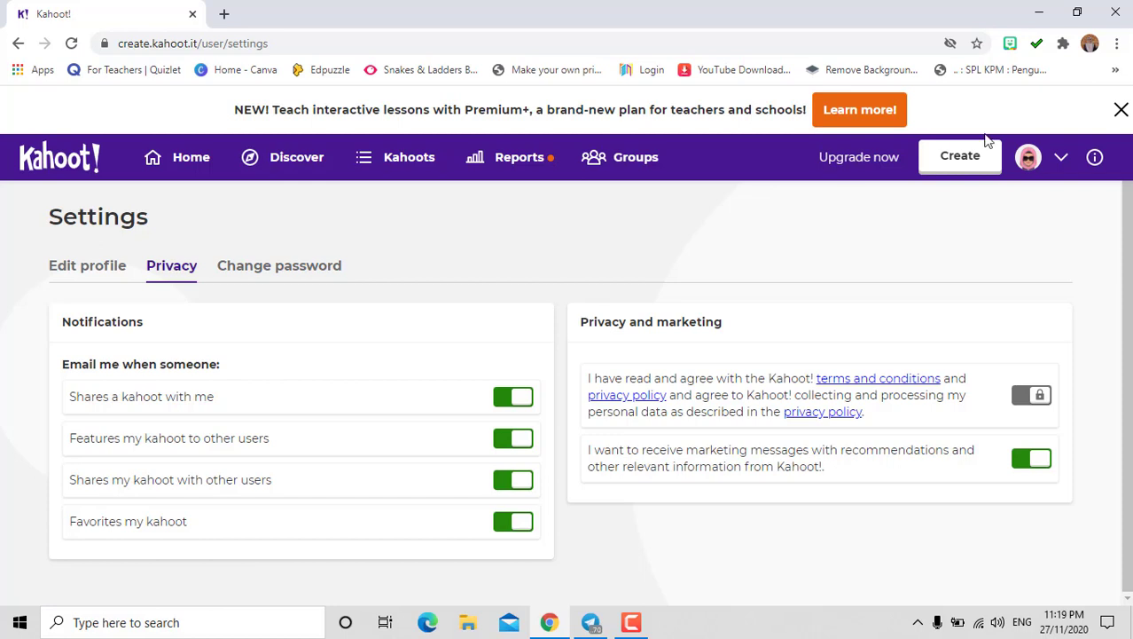
left_click(1121, 109)
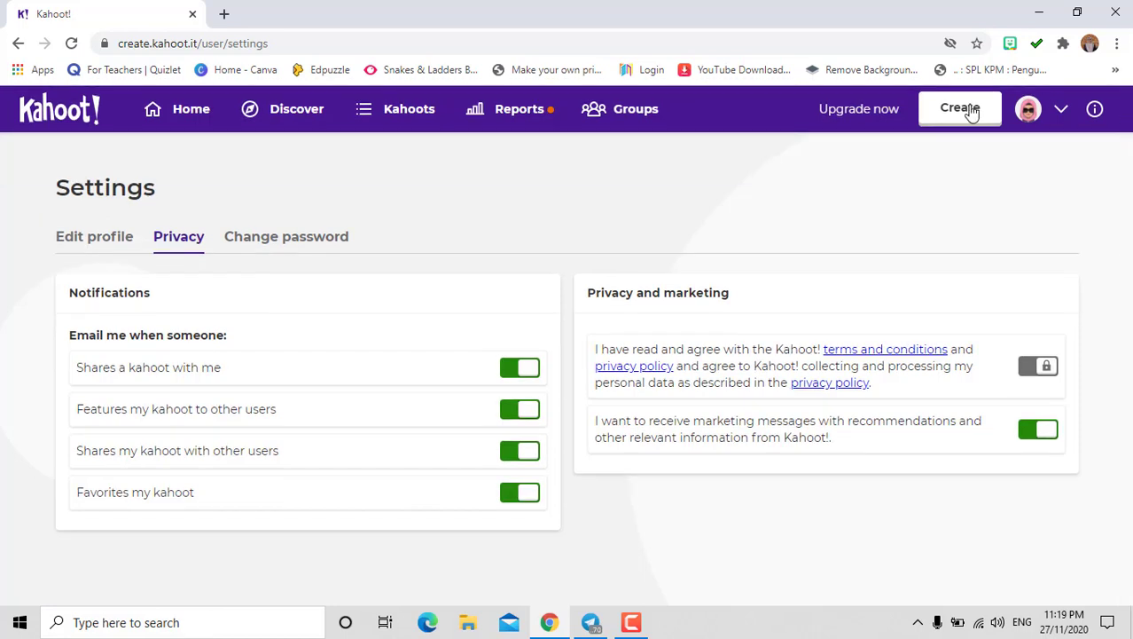
Step: Create a new blank kahoot from the template chooser
left_click(954, 118)
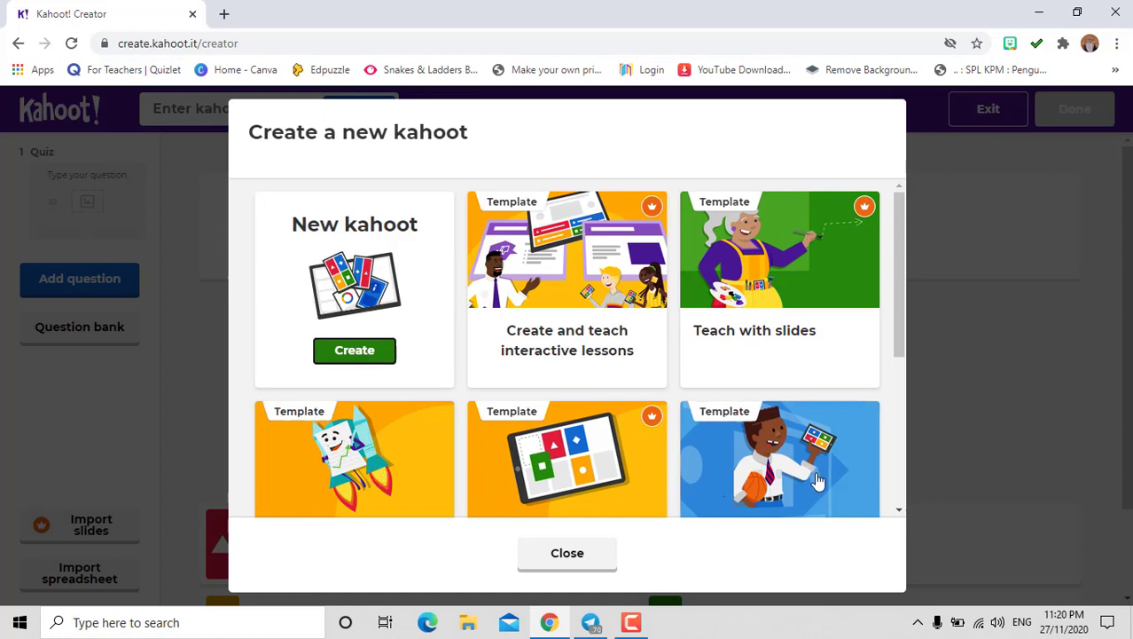
left_click(358, 351)
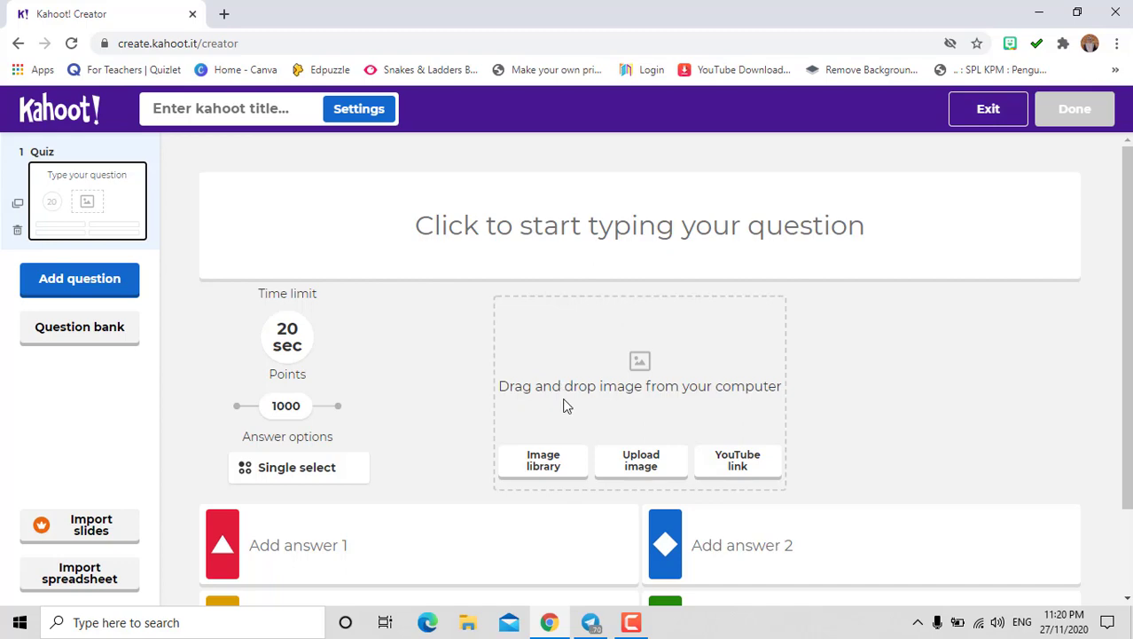
left_click(633, 468)
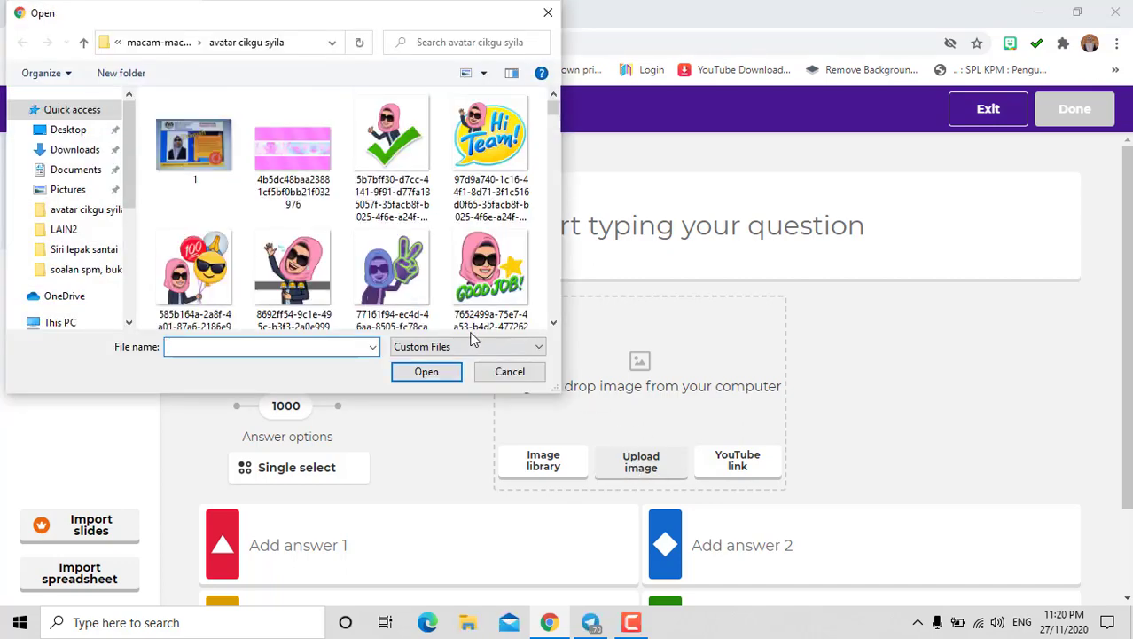
left_click(509, 373)
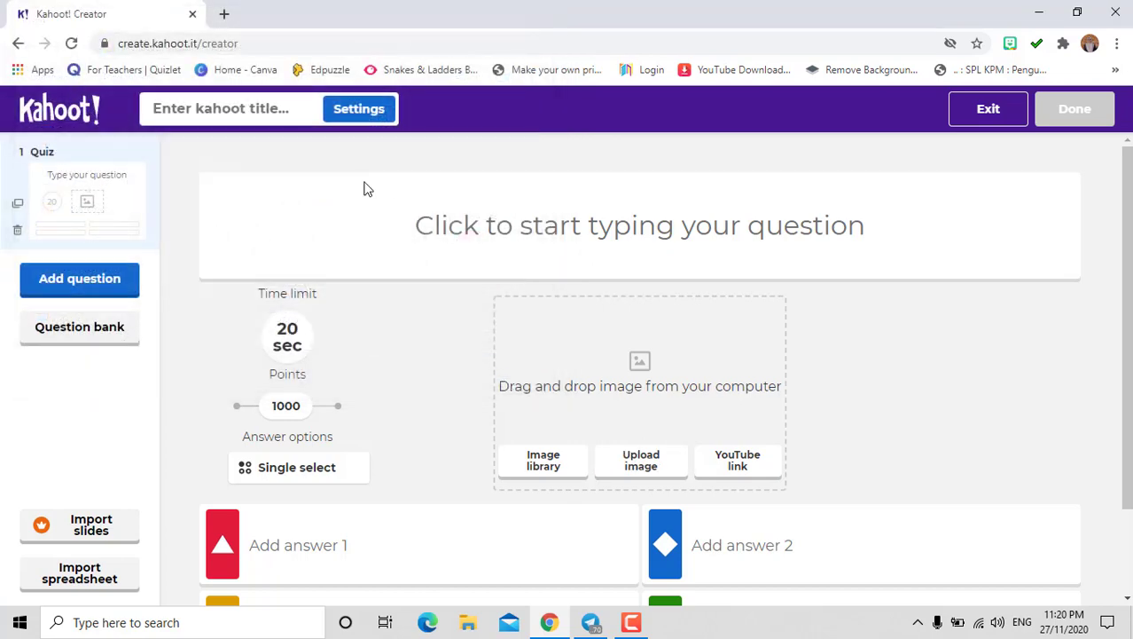
Step: Give the kahoot the title "Milikan perniagaan" and the description "SPM Perniagaan" in its summary
left_click(292, 120)
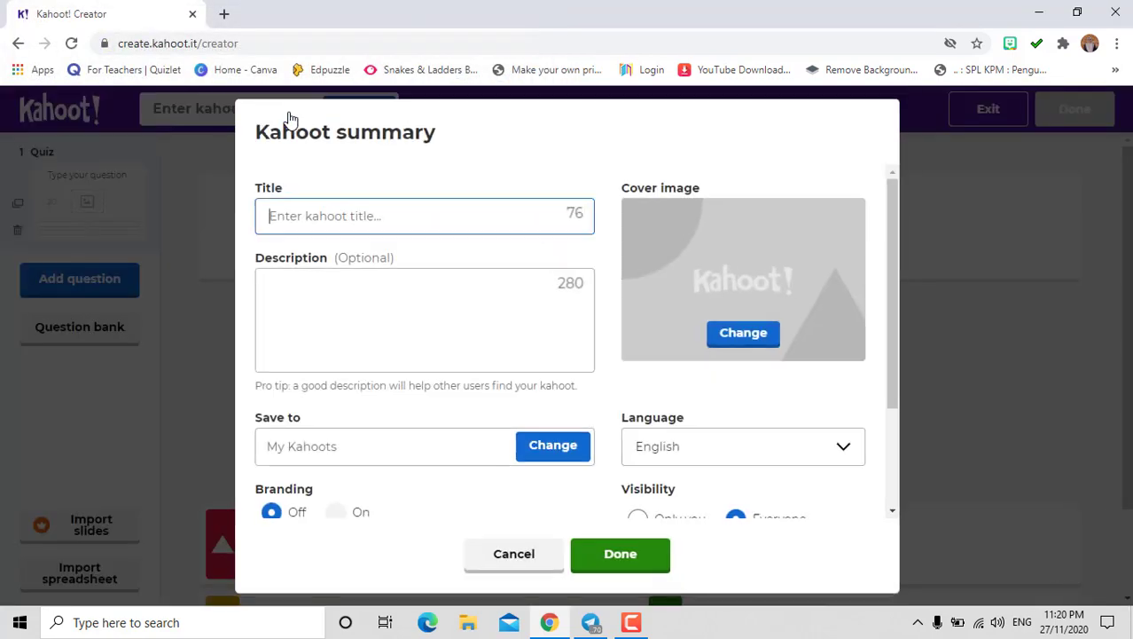
left_click(314, 218)
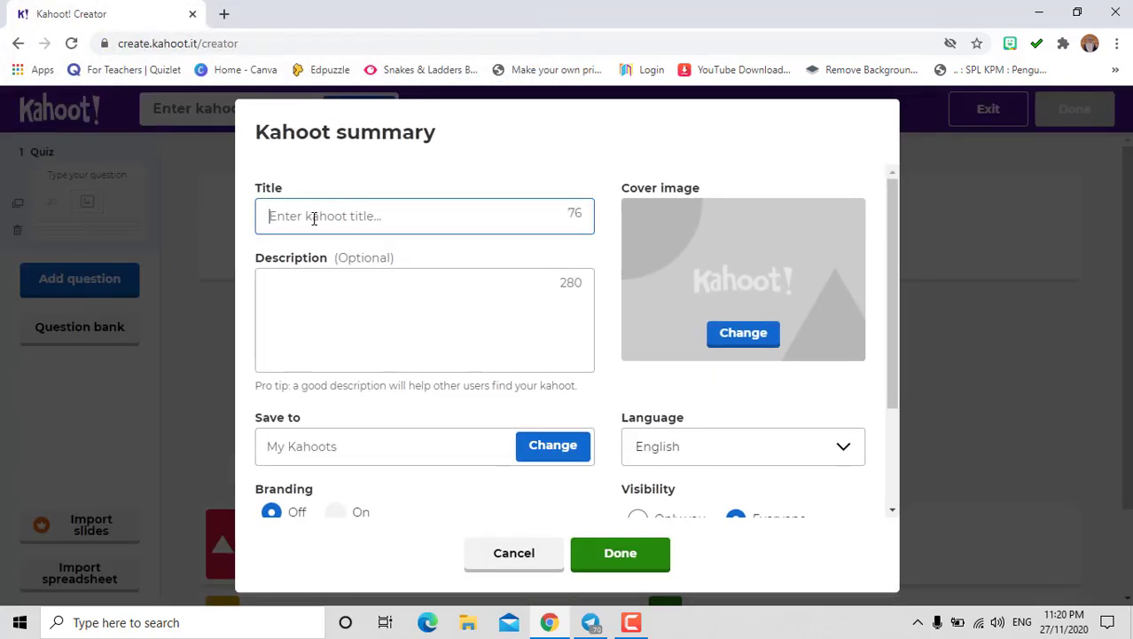
type("Miki")
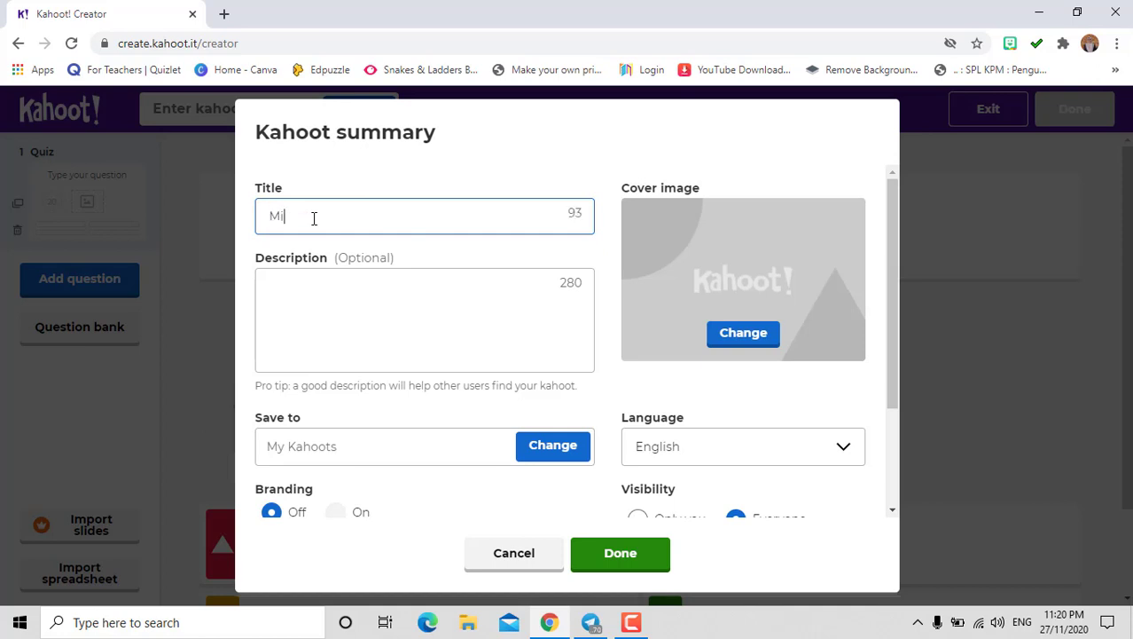
key("BackSpace")
key("BackSpace")
type("likan per")
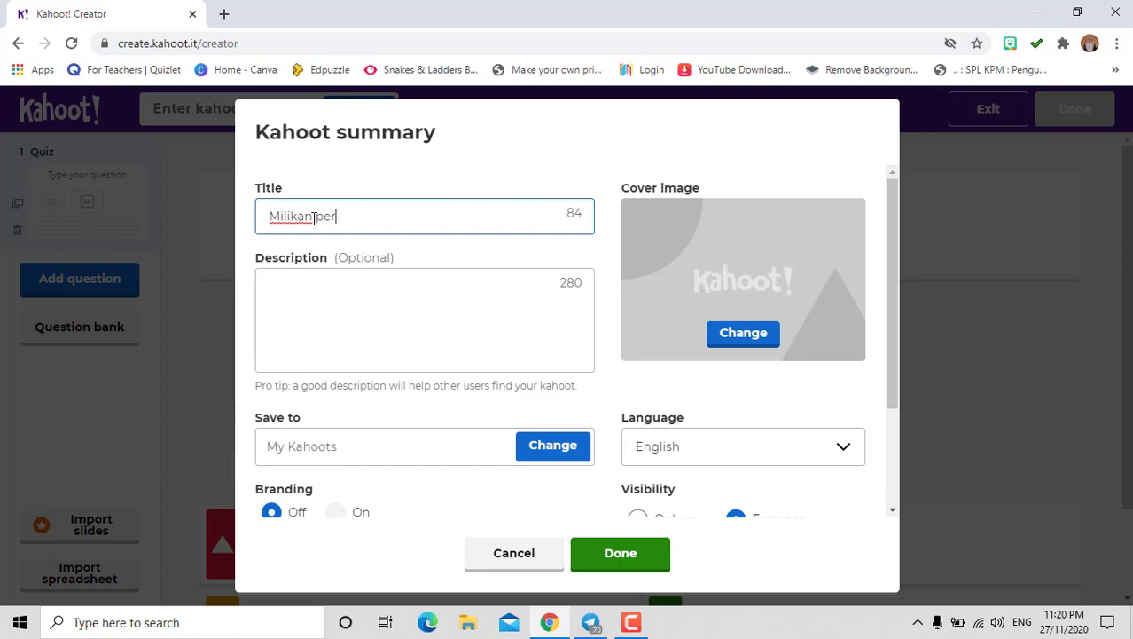
type("niagaan")
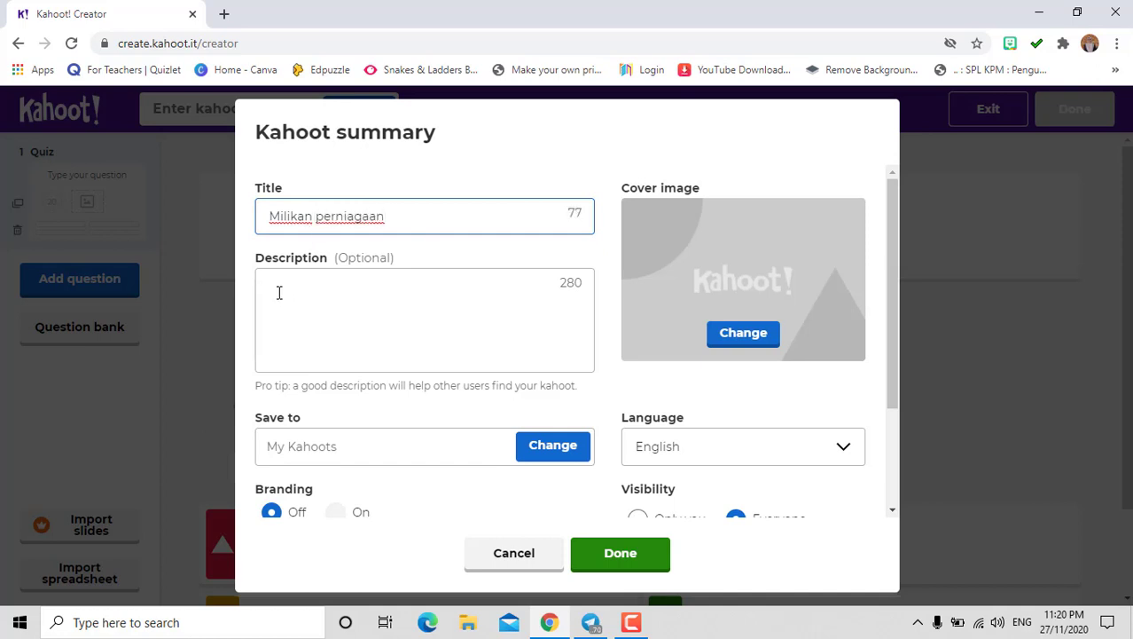
left_click(277, 293)
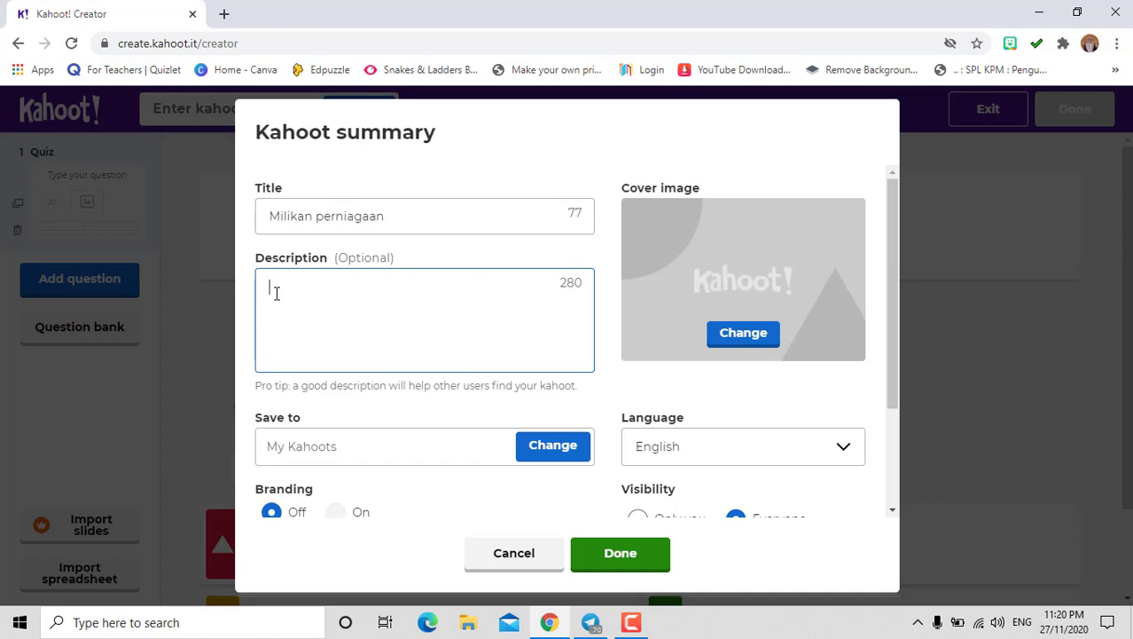
type("SPM Perniagaa")
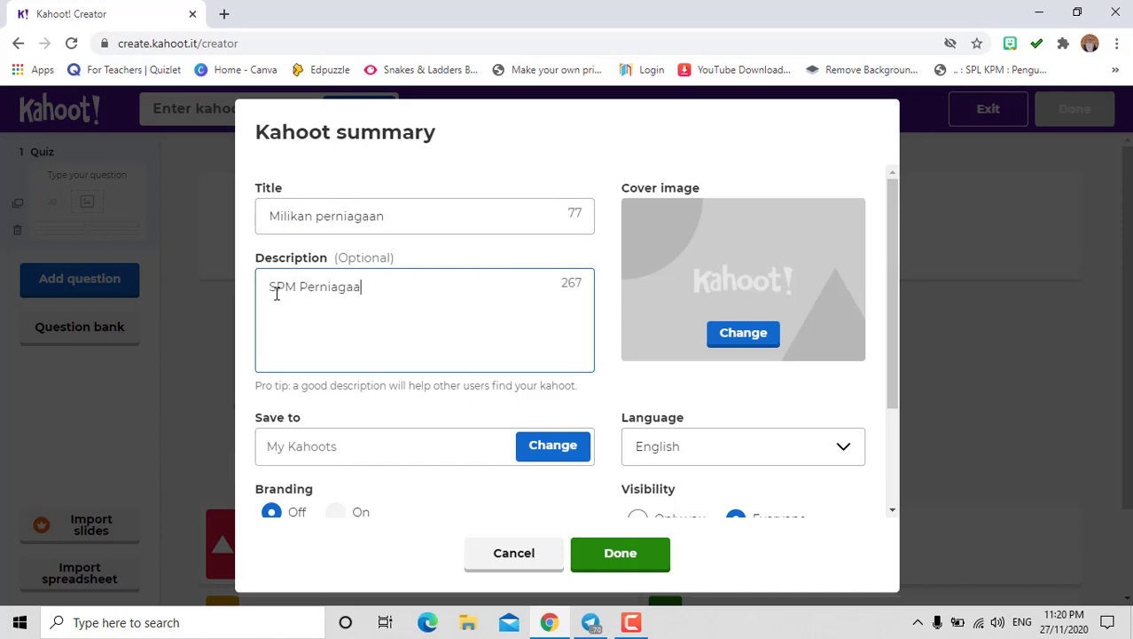
type("n")
Step: Upload the "Hi Team!" avatar picture as the kahoot's cover image and save the summary
left_click(751, 344)
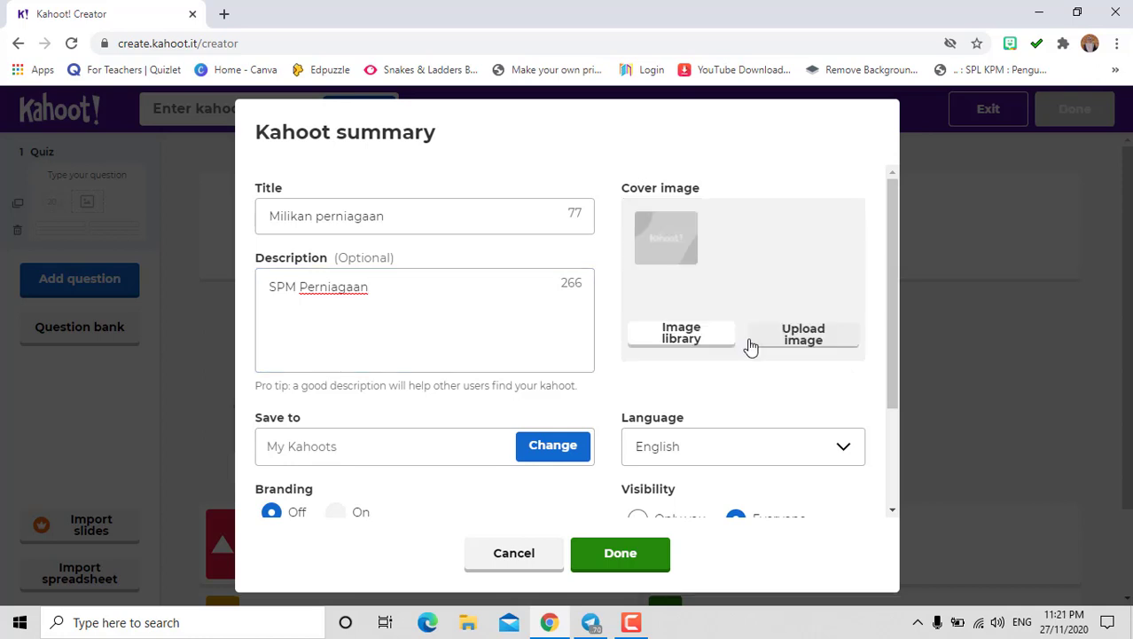
left_click(801, 335)
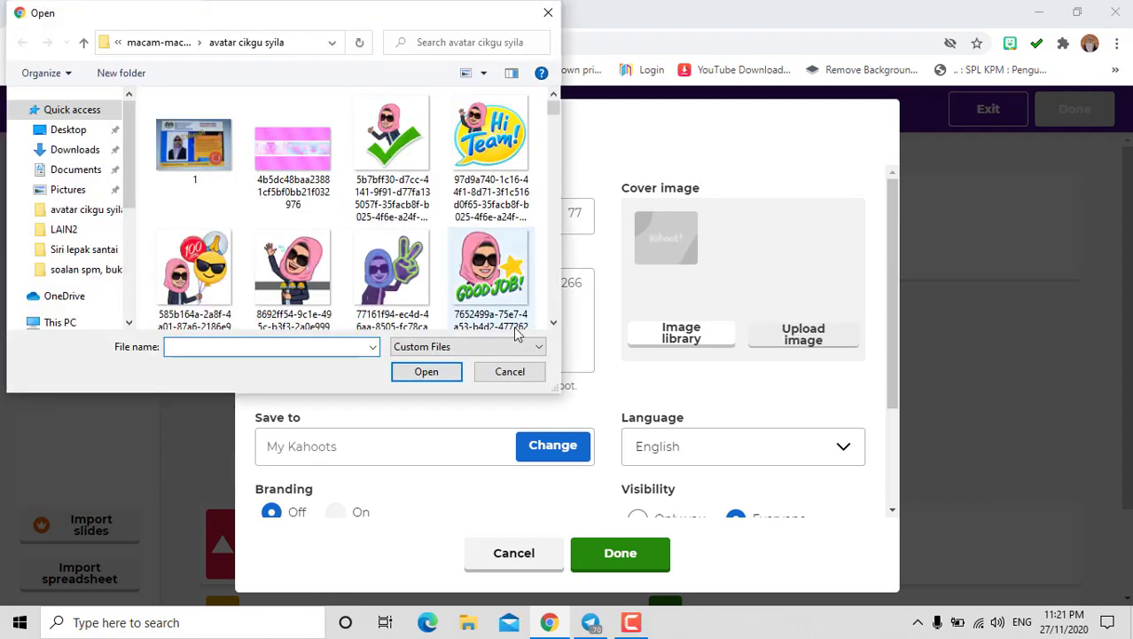
left_click(484, 130)
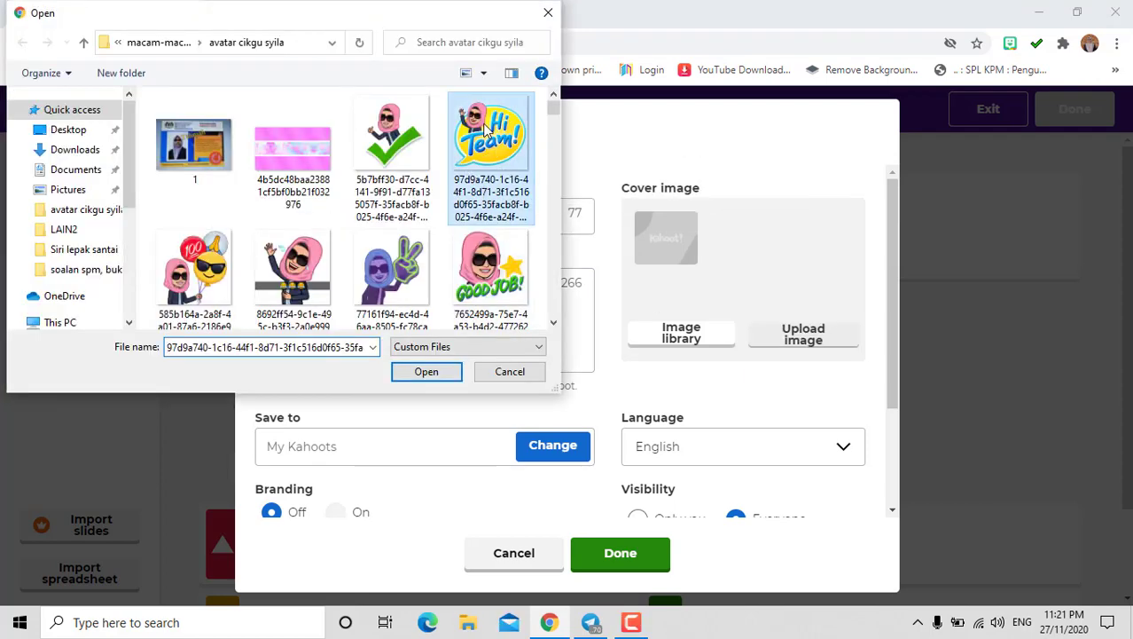
left_click(426, 372)
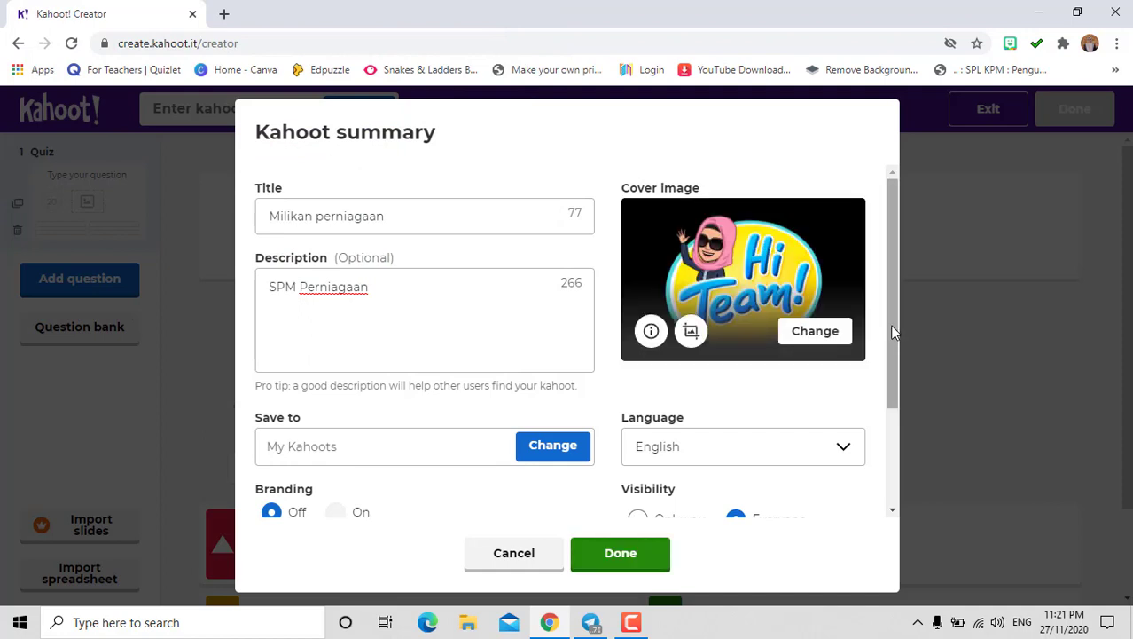
left_click_drag(894, 330, 895, 365)
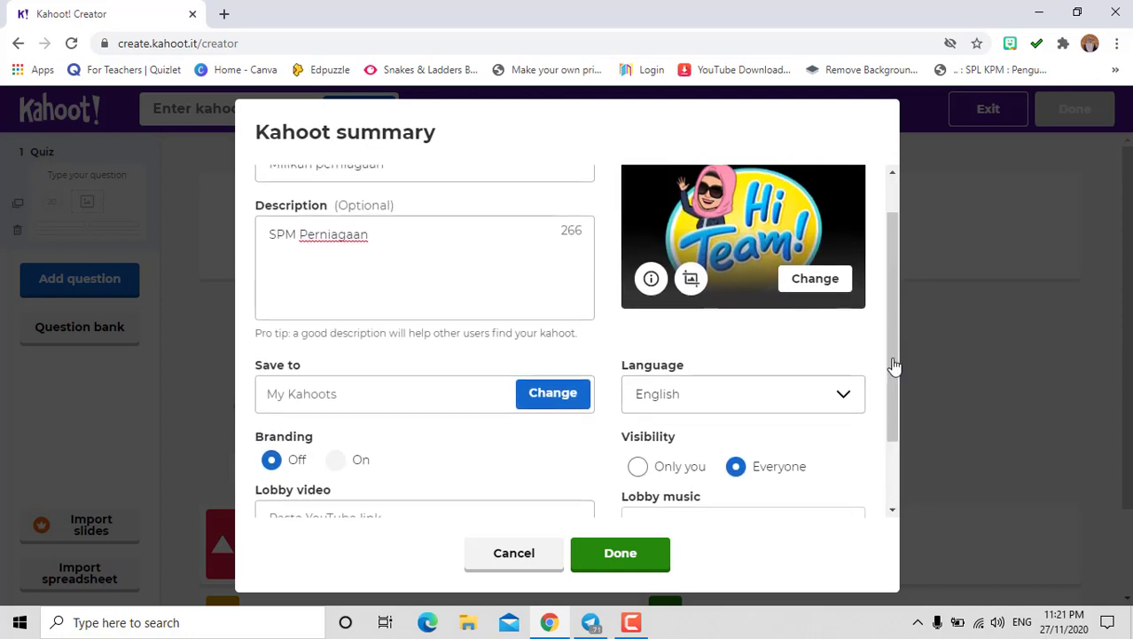
left_click(619, 562)
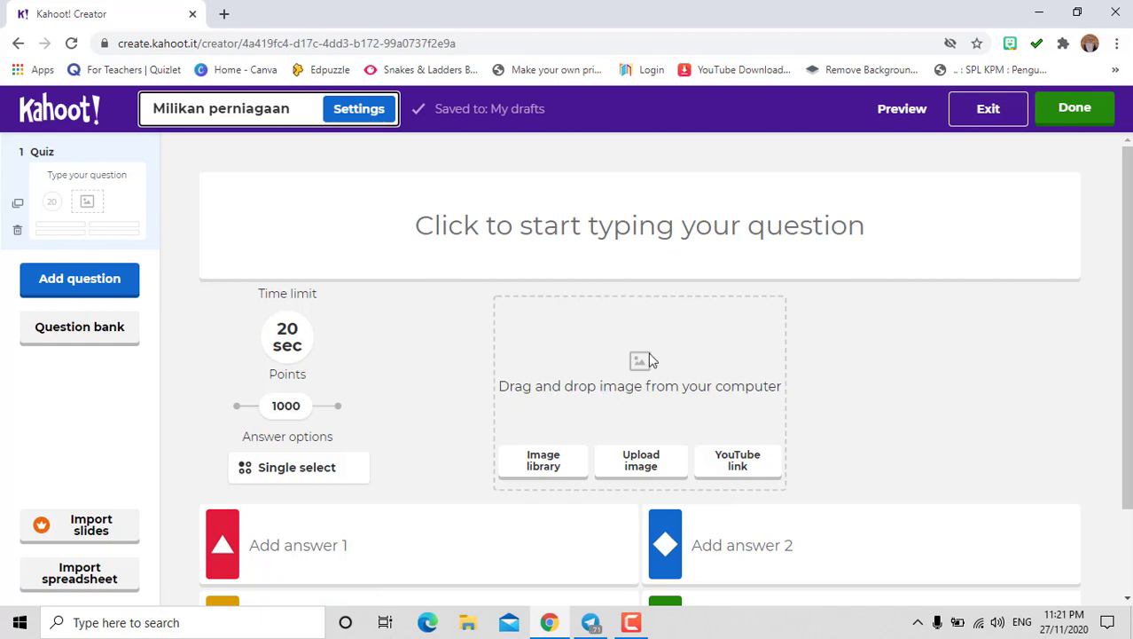
Step: Upload the "berhad" logo picture from the LAIN2 folder on the Desktop as the first question's image
left_click(639, 456)
left_click(652, 459)
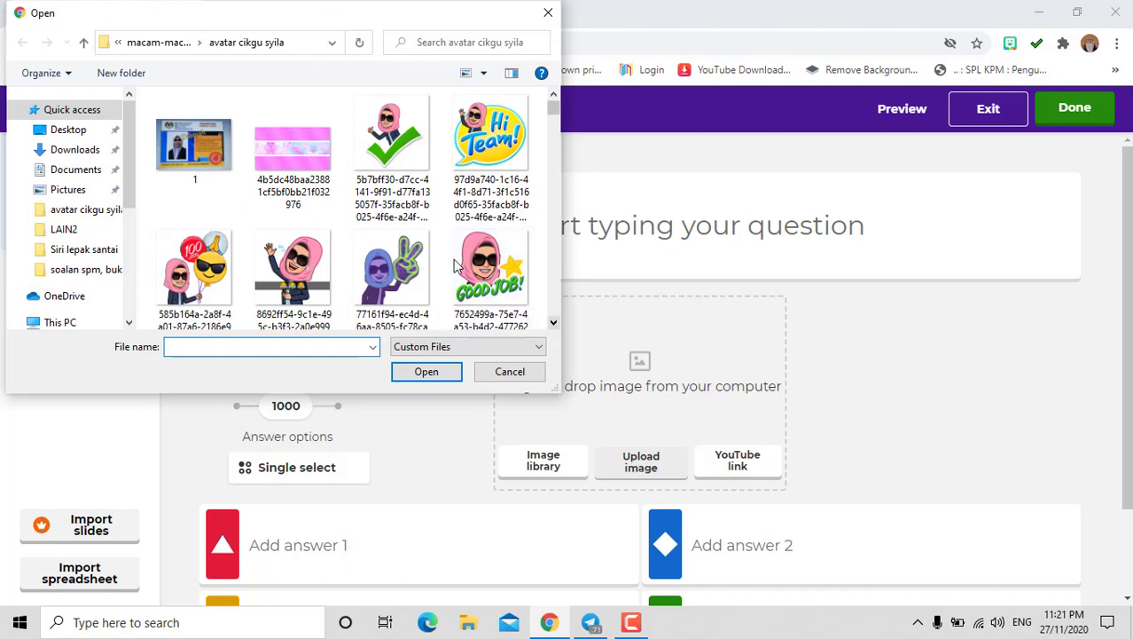
left_click(64, 133)
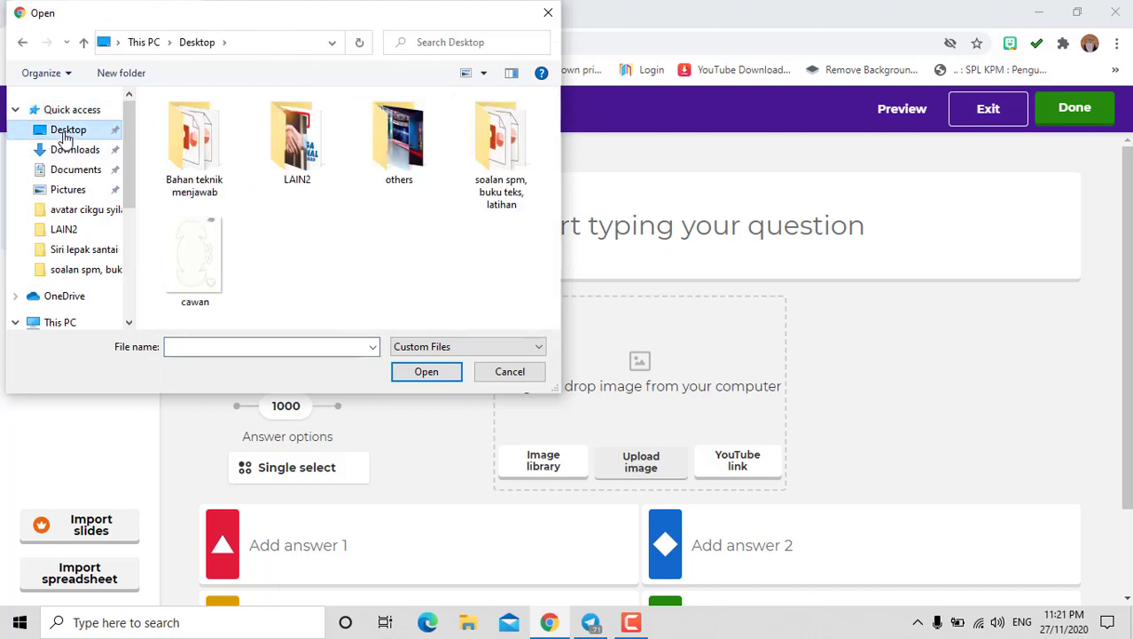
double_click(302, 158)
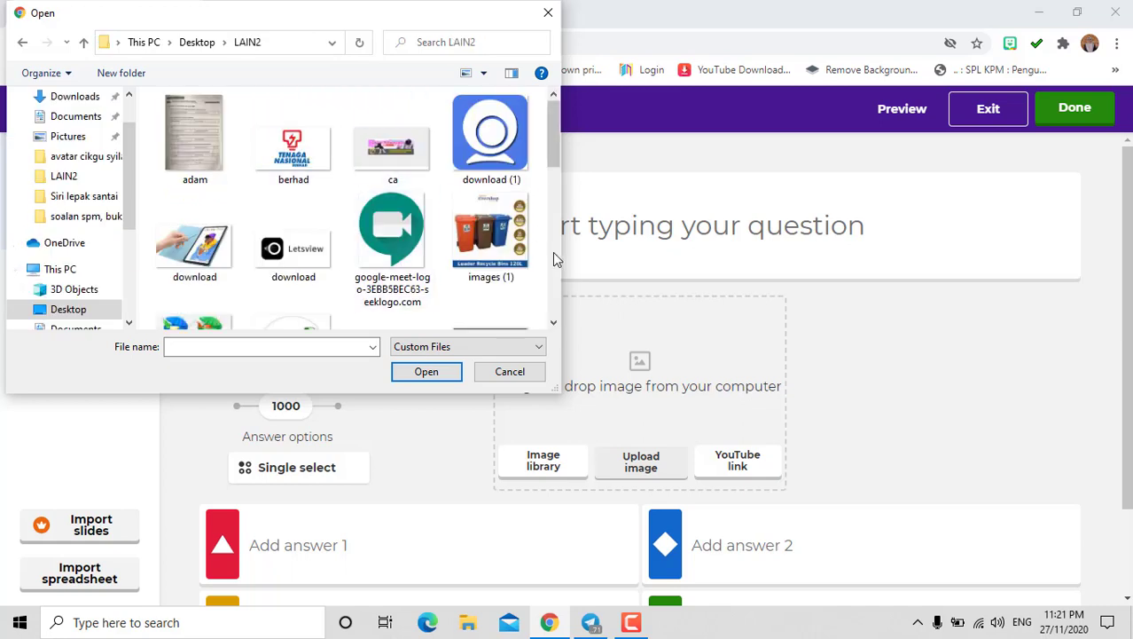
left_click(287, 149)
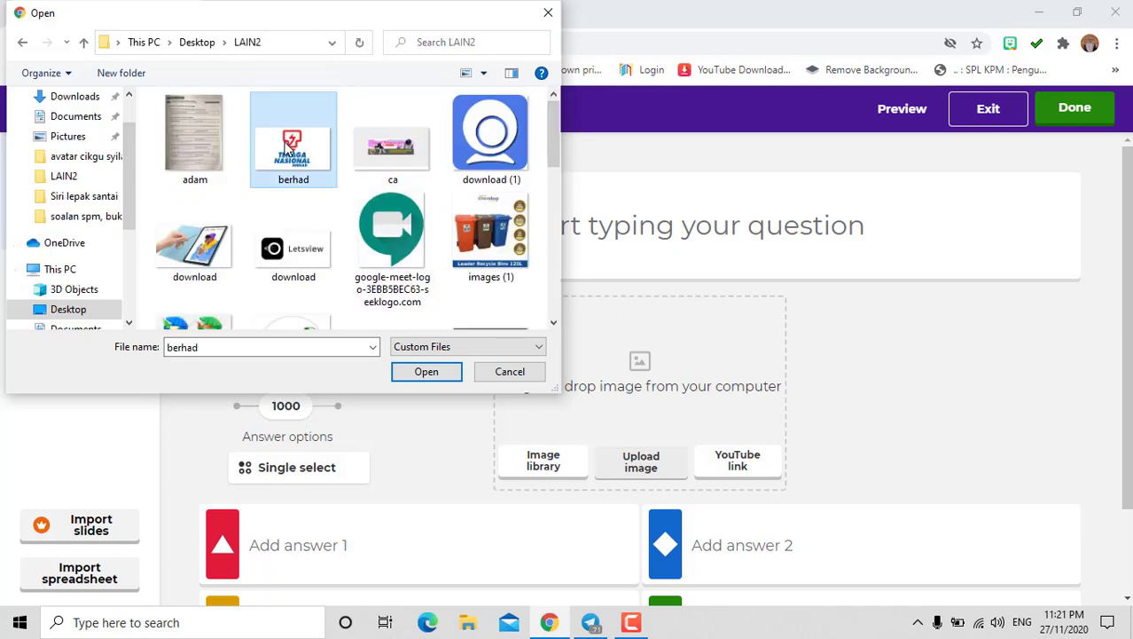
left_click(421, 376)
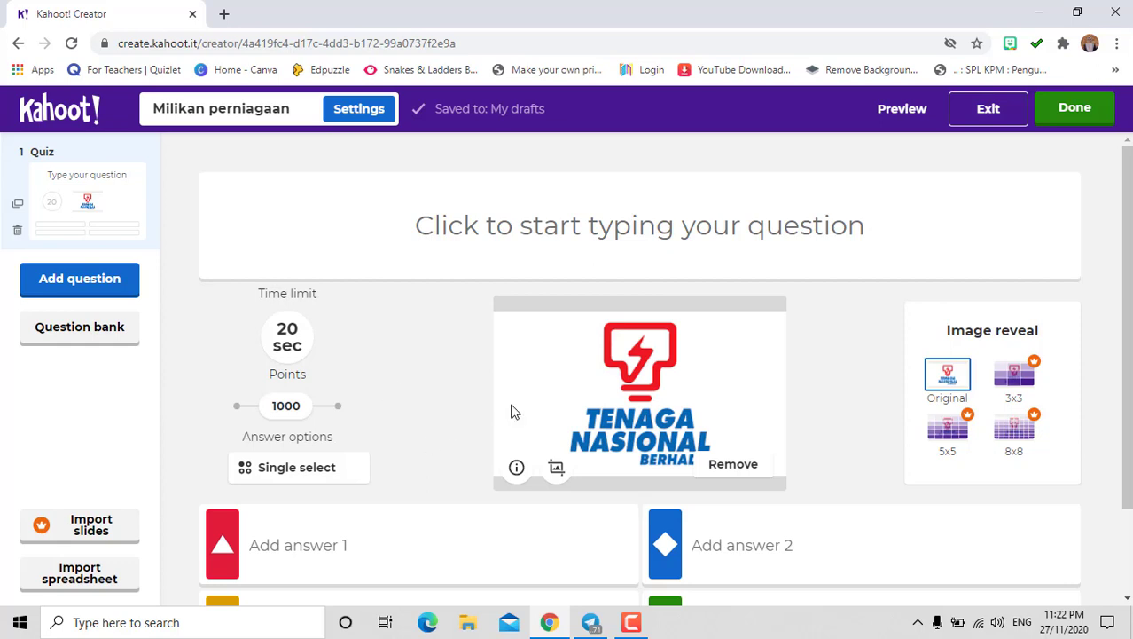
Step: Set the first question's time limit to 10 seconds, try the 2000 and 0 point settings, and settle on 1000 points
left_click(290, 341)
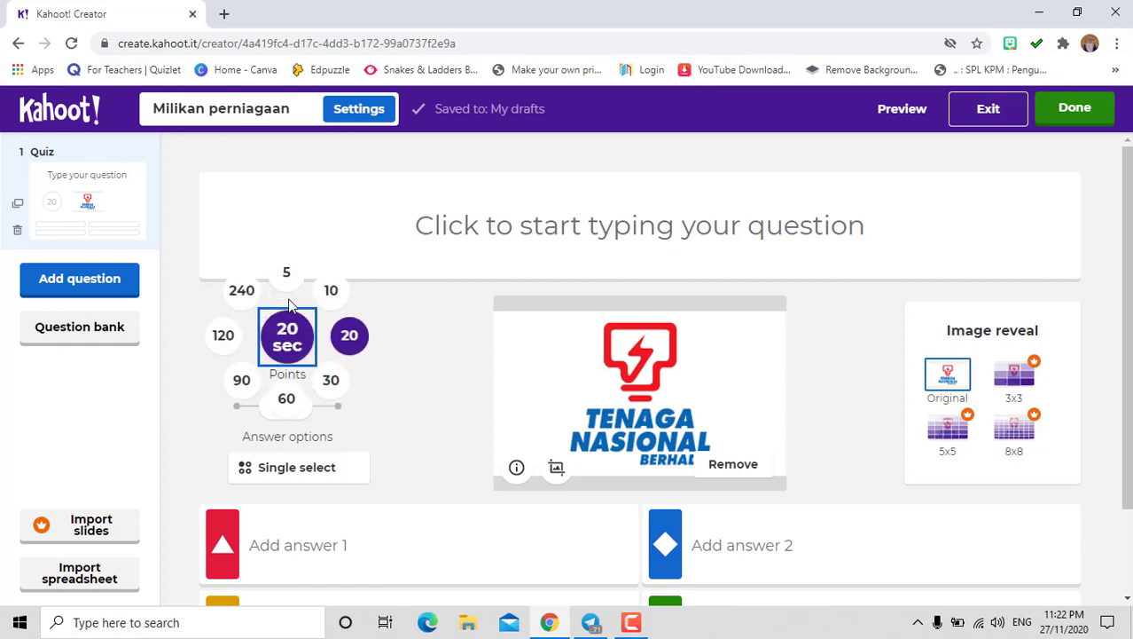
left_click(332, 291)
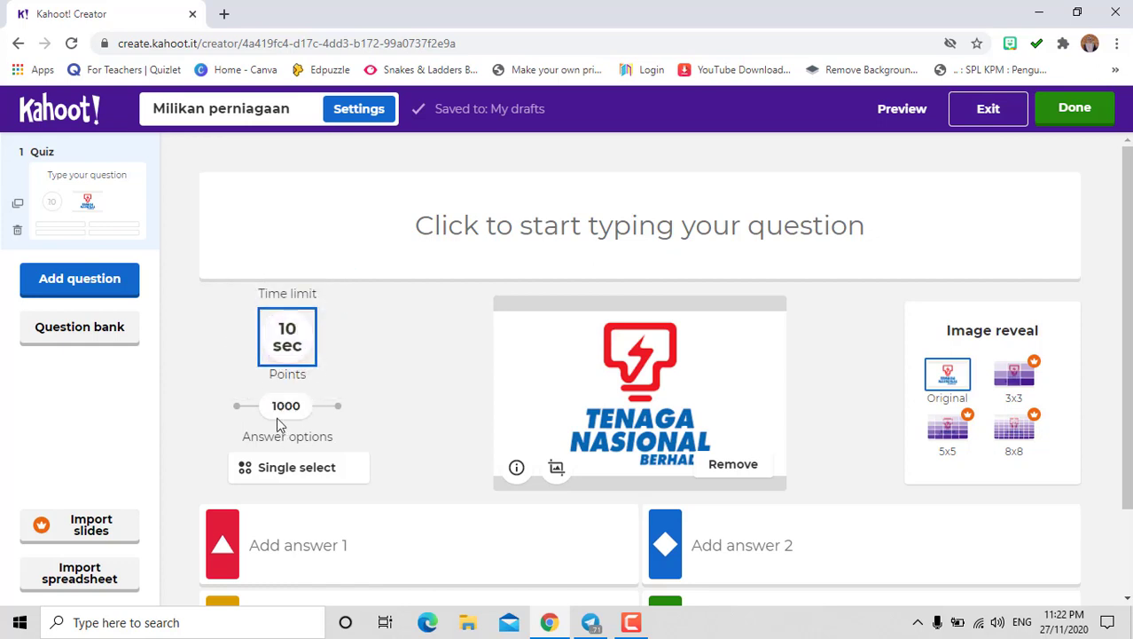
left_click(339, 407)
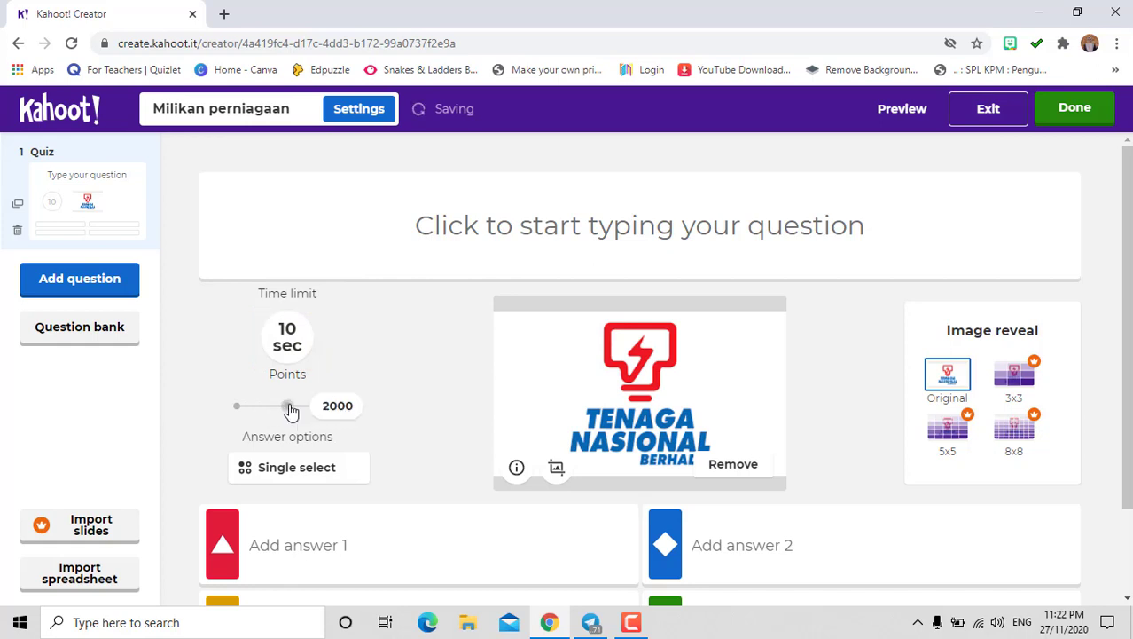
left_click(289, 407)
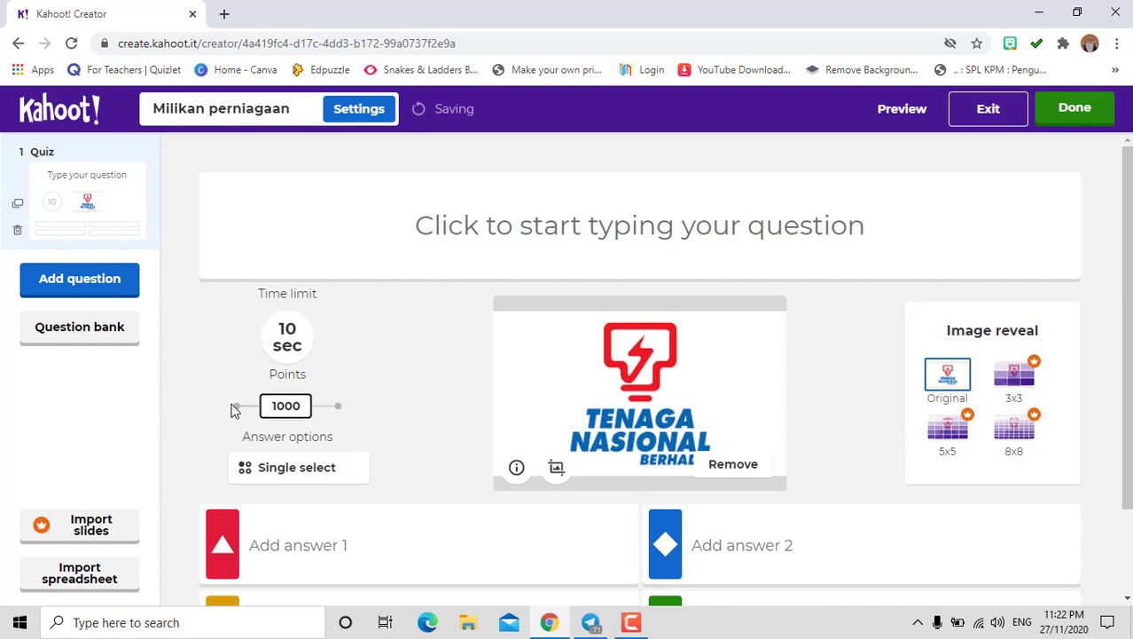
left_click(238, 407)
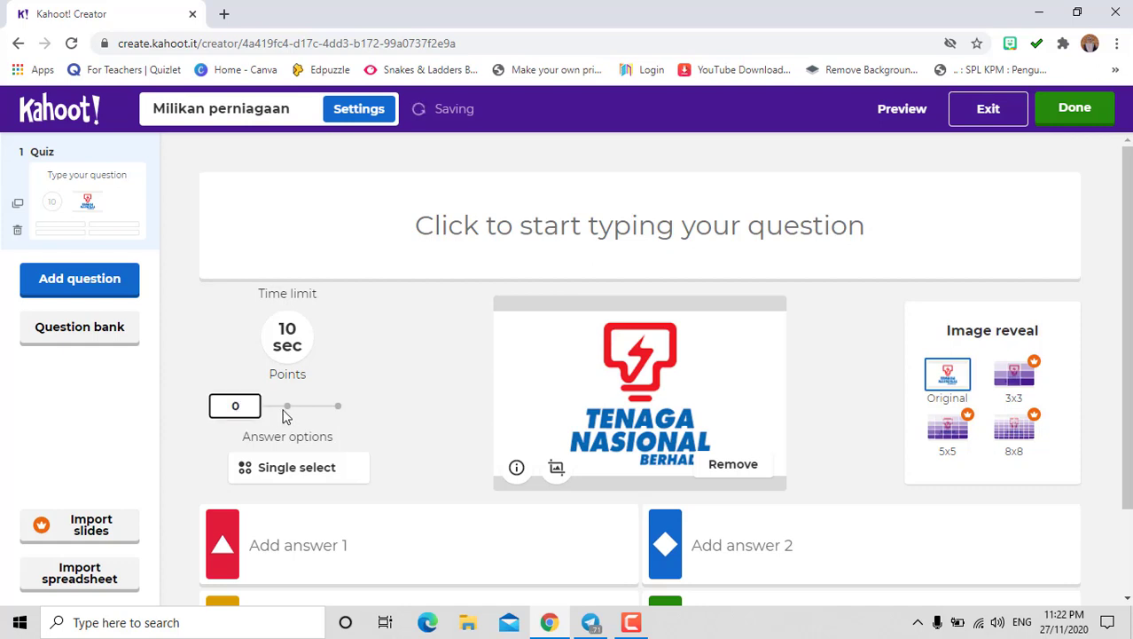
left_click(289, 412)
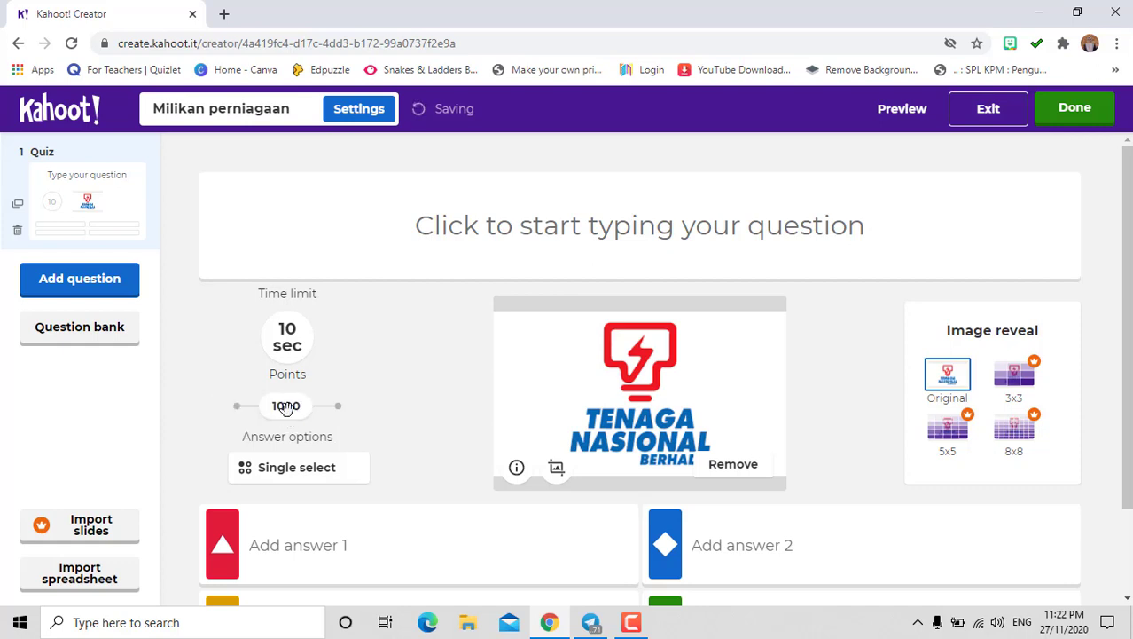
Step: Examine the single-select and multi-select answer options available for the question
left_click(270, 473)
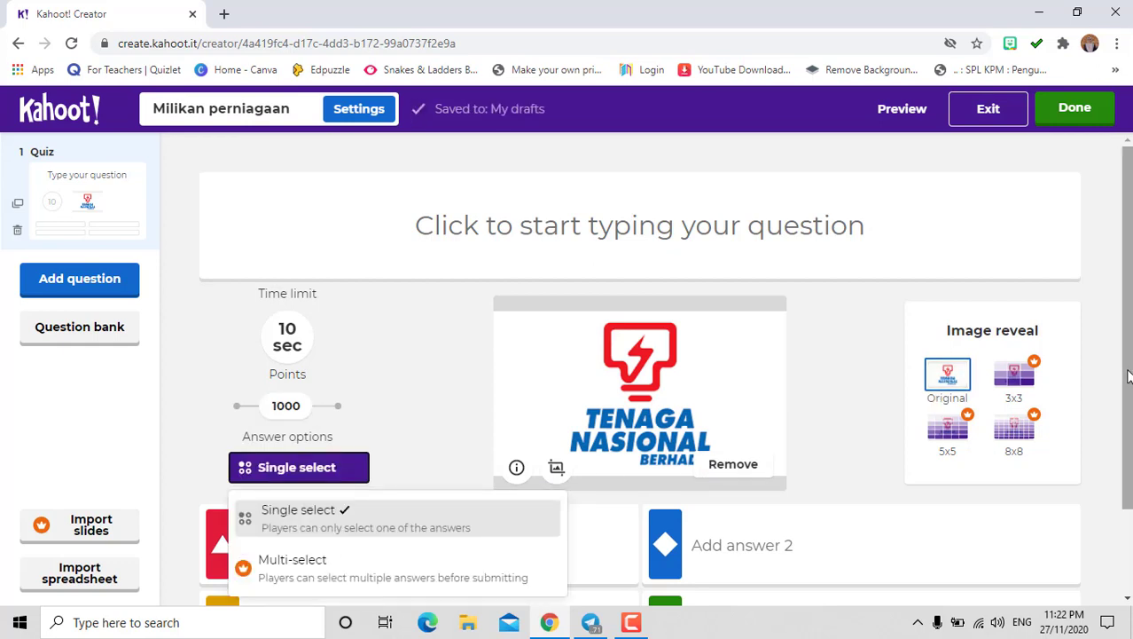
scroll(673, 365, "down", 2)
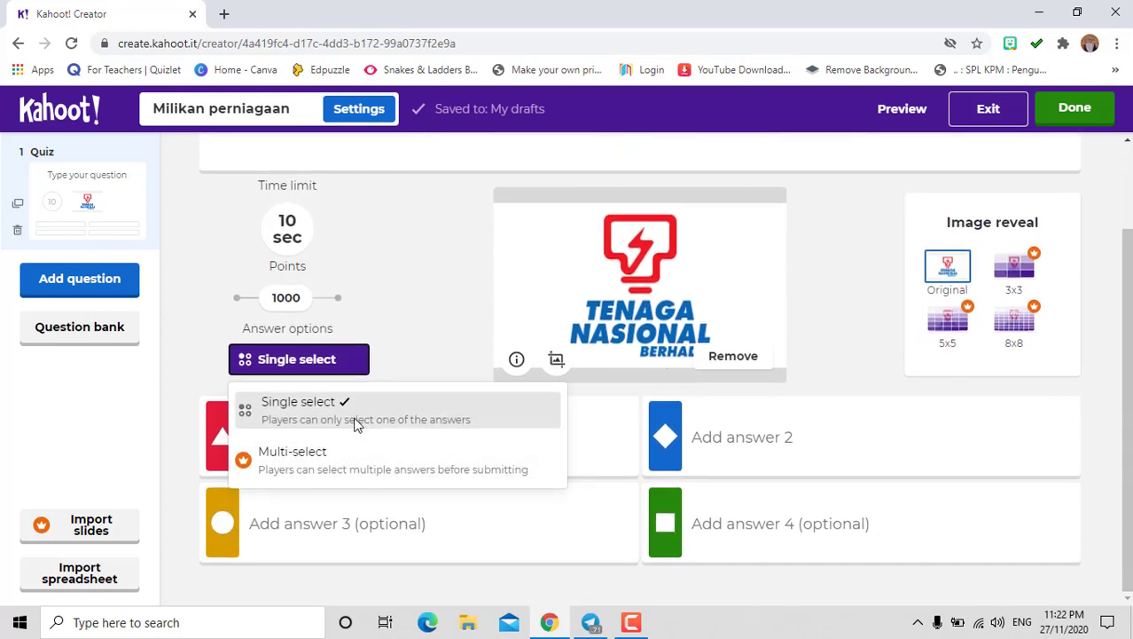
left_click(394, 273)
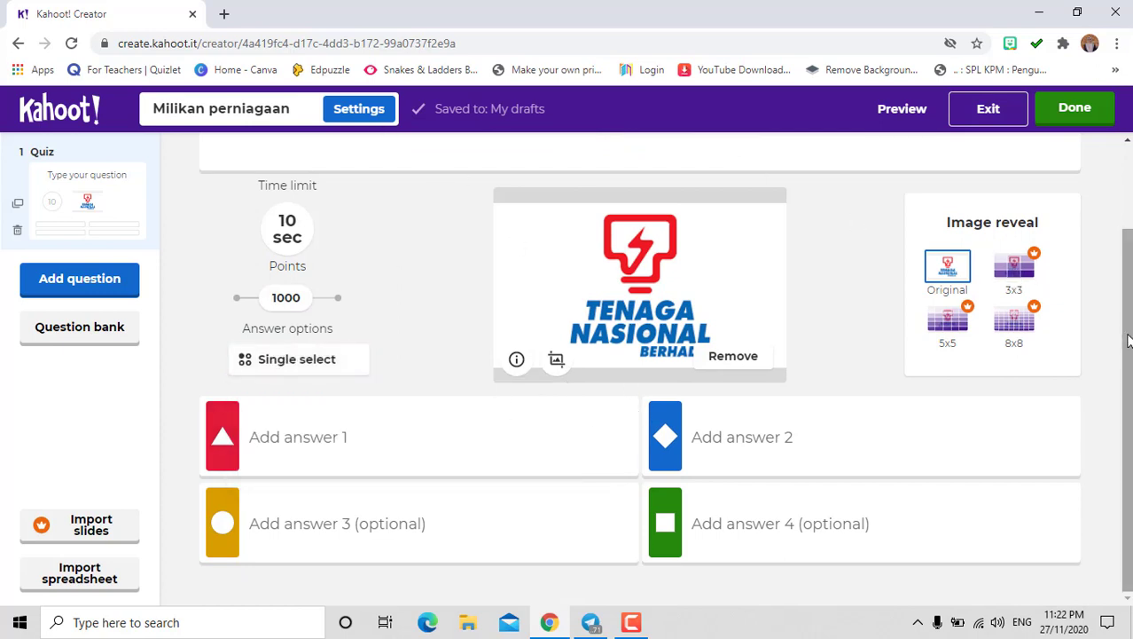
scroll(1128, 342, "up", 2)
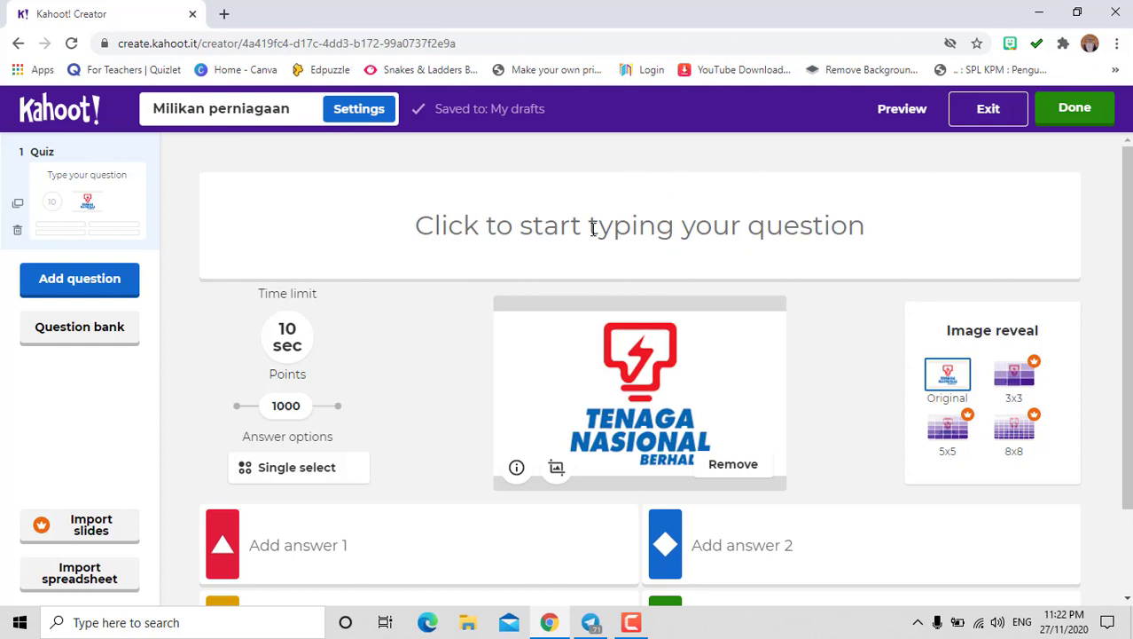
Step: Enter the question text "Nyatakan bentuk milikan bagi Tenaga Nasional Berhad."
left_click(593, 229)
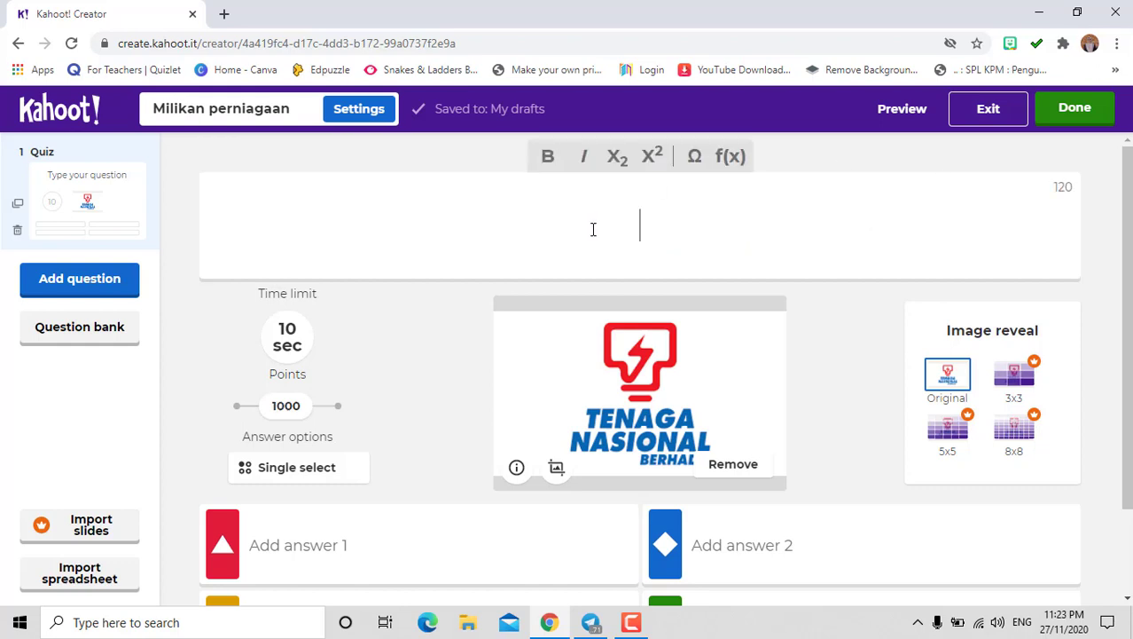
type("Nyatak")
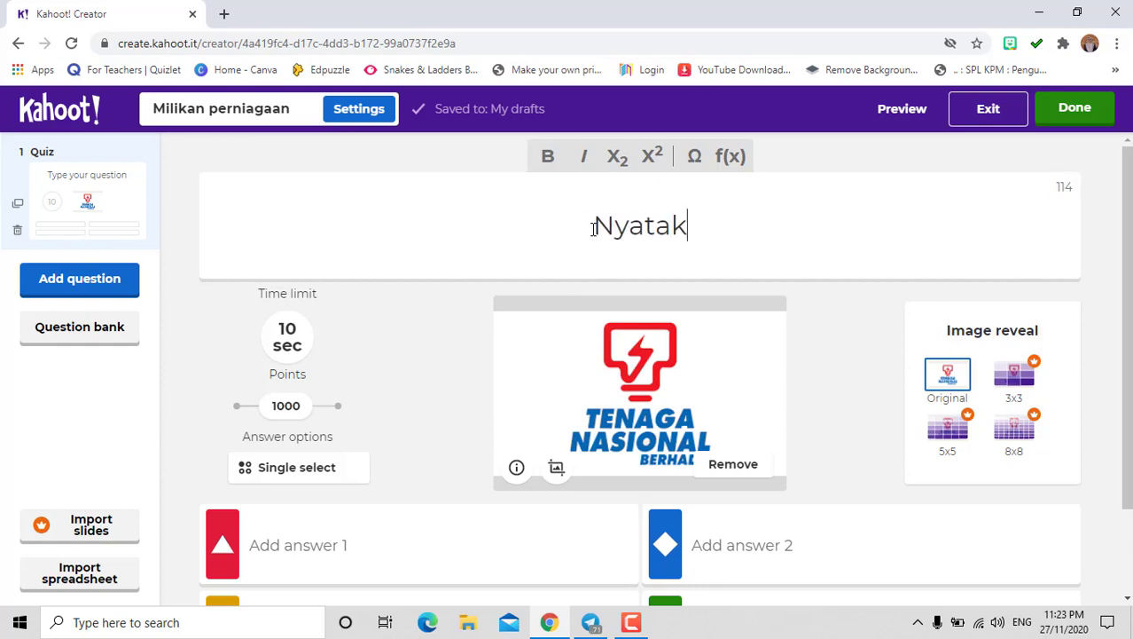
type("an bentuk m")
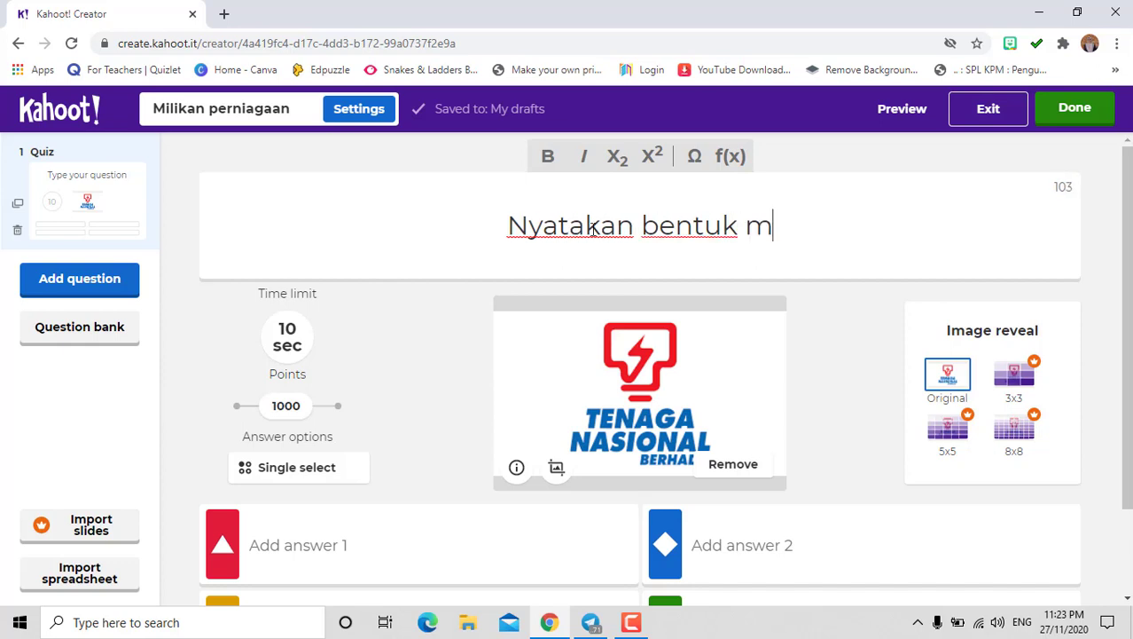
type("ilikan ba")
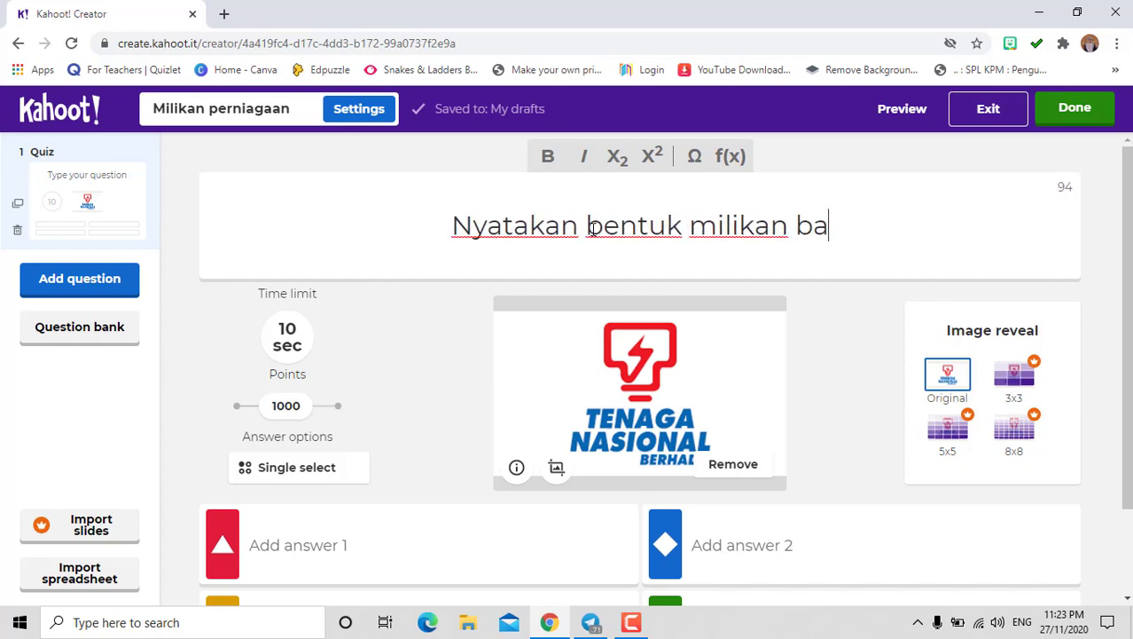
type("gi Te")
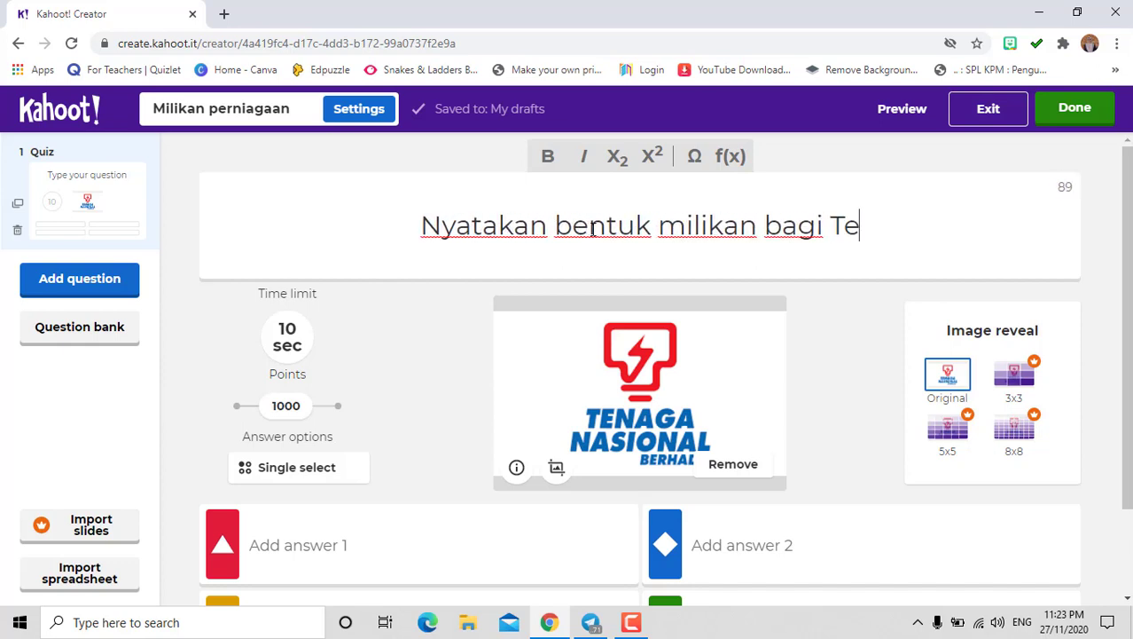
type("naga Nasi")
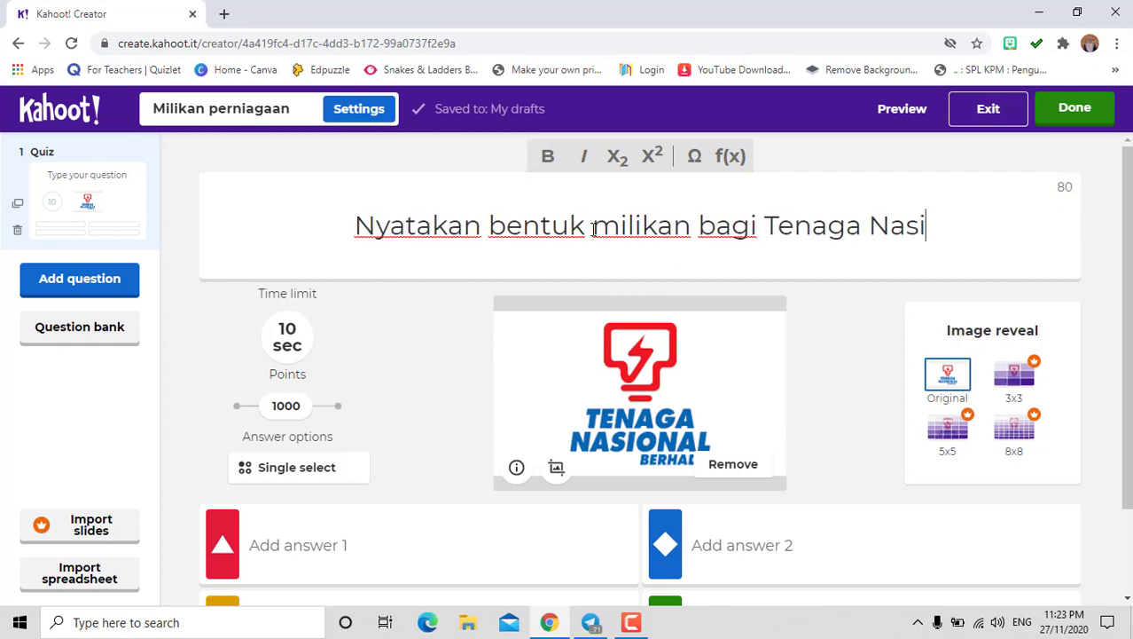
type("onal BERhad")
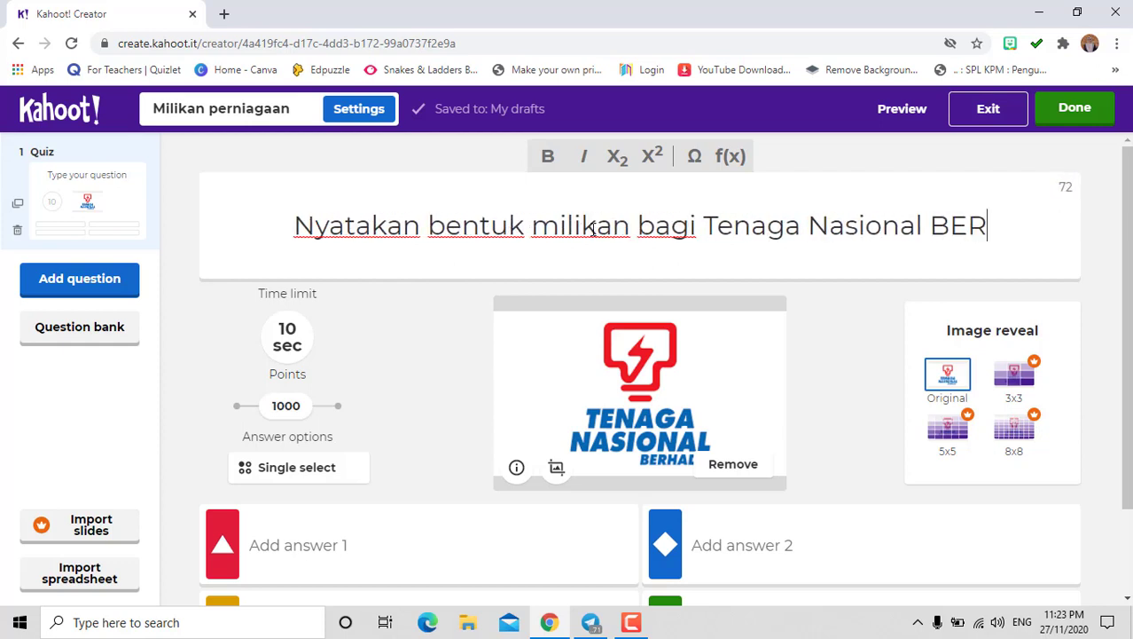
key("BackSpace")
key("BackSpace")
key("BackSpace")
key("BackSpace")
key("BackSpace")
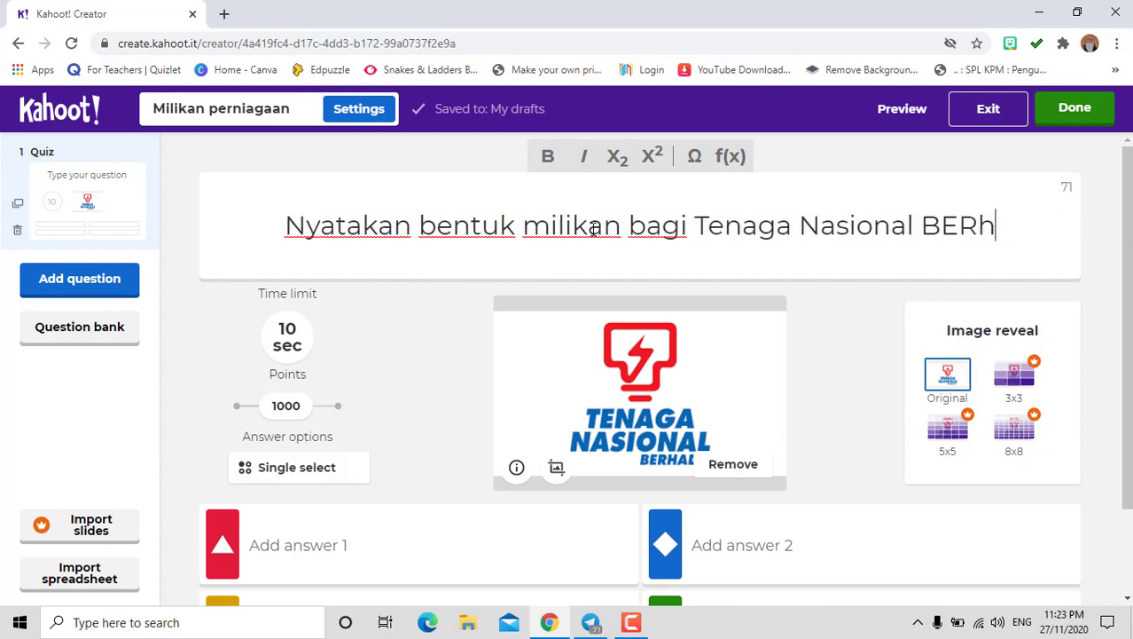
type("erhad.")
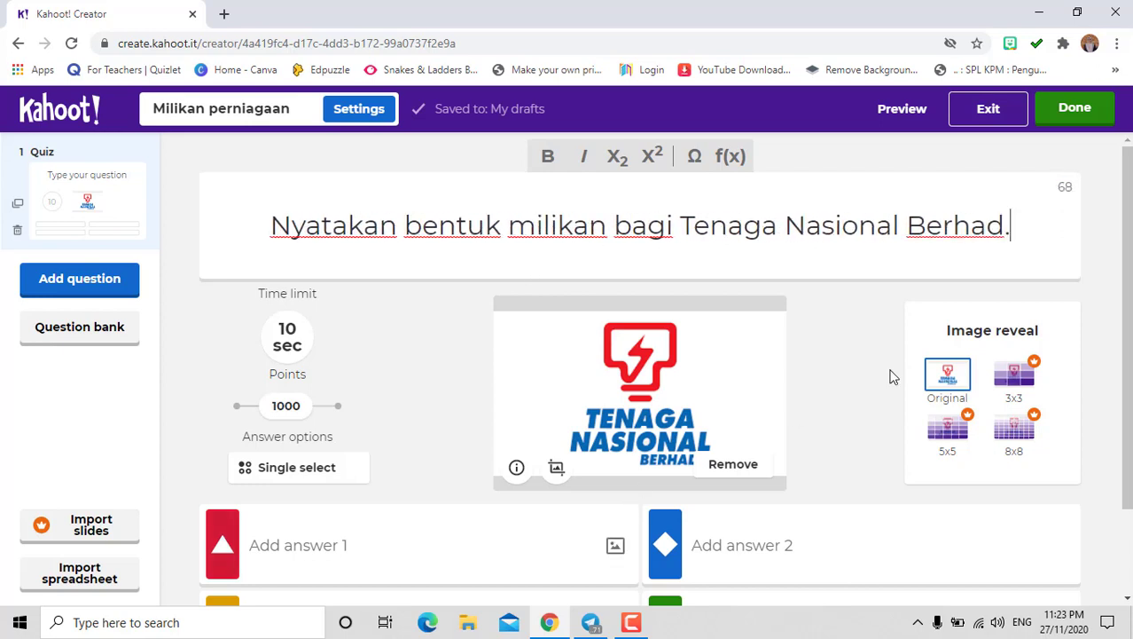
Step: Fill in answer 1 as "perkongsian" and answer 2 as "tunggal"
left_click_drag(1126, 302, 1125, 381)
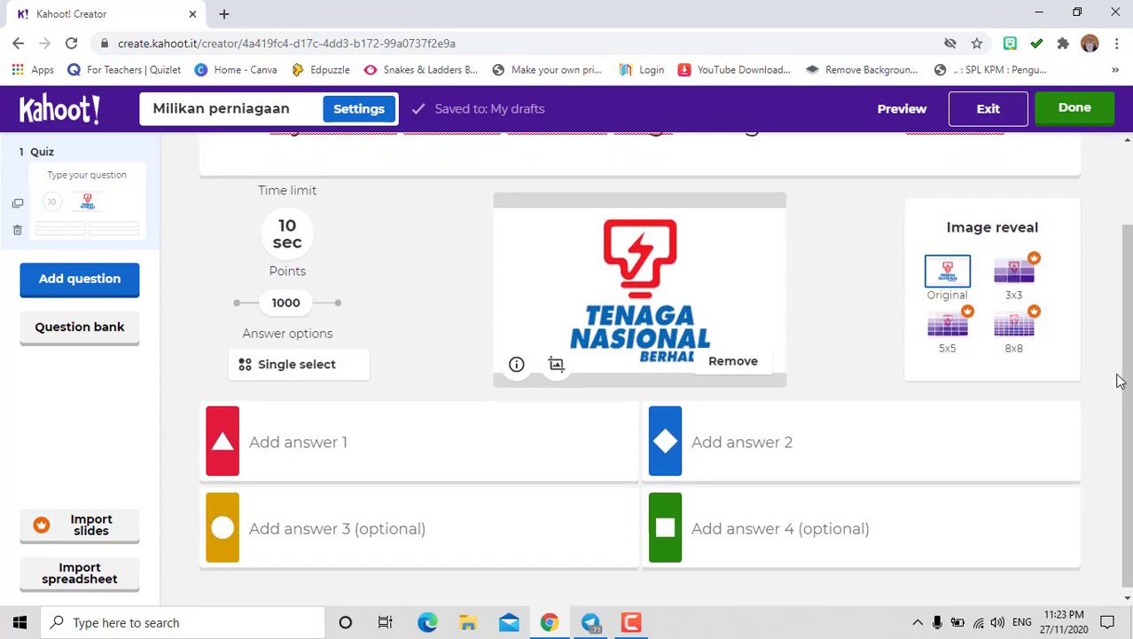
left_click(357, 446)
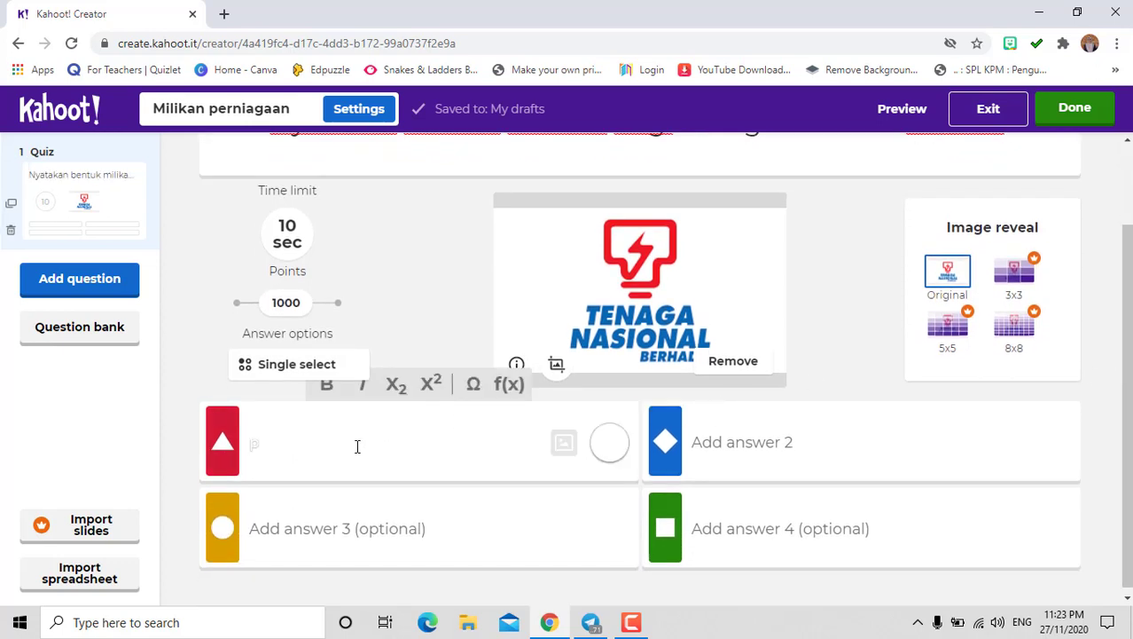
type("perkongsian")
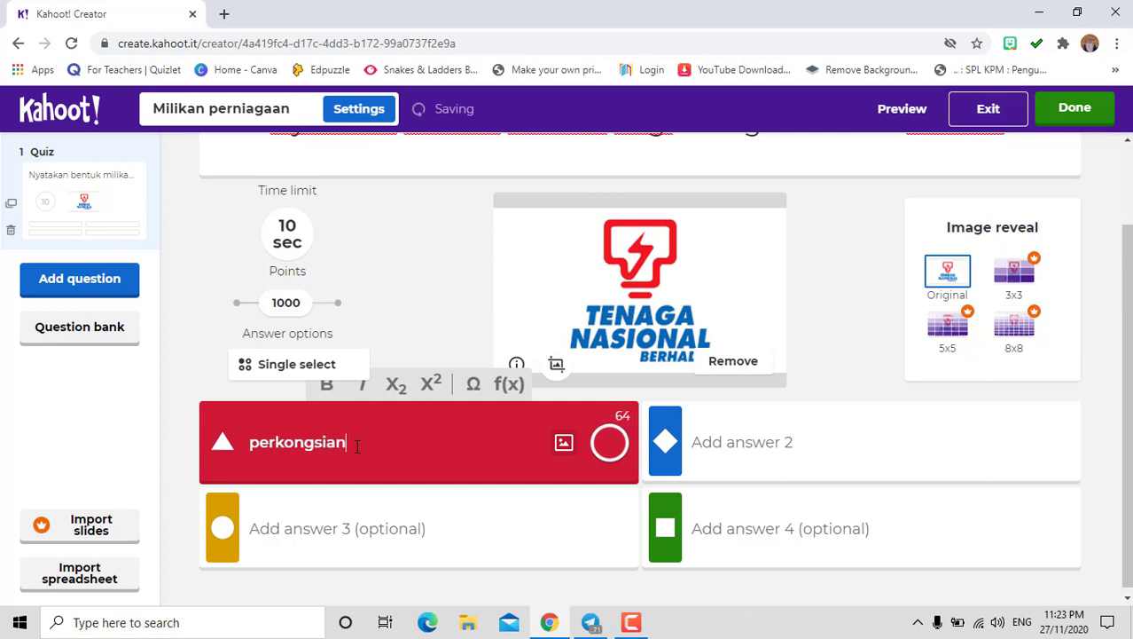
left_click(801, 447)
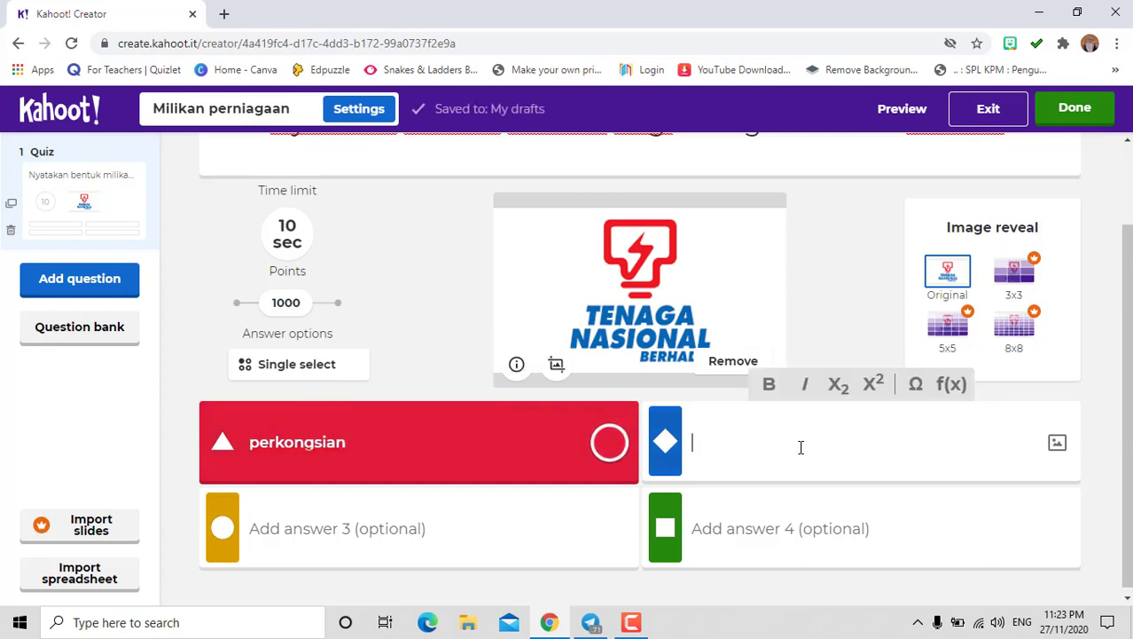
type("tingi")
key("BackSpace")
key("BackSpace")
key("BackSpace")
key("BackSpace")
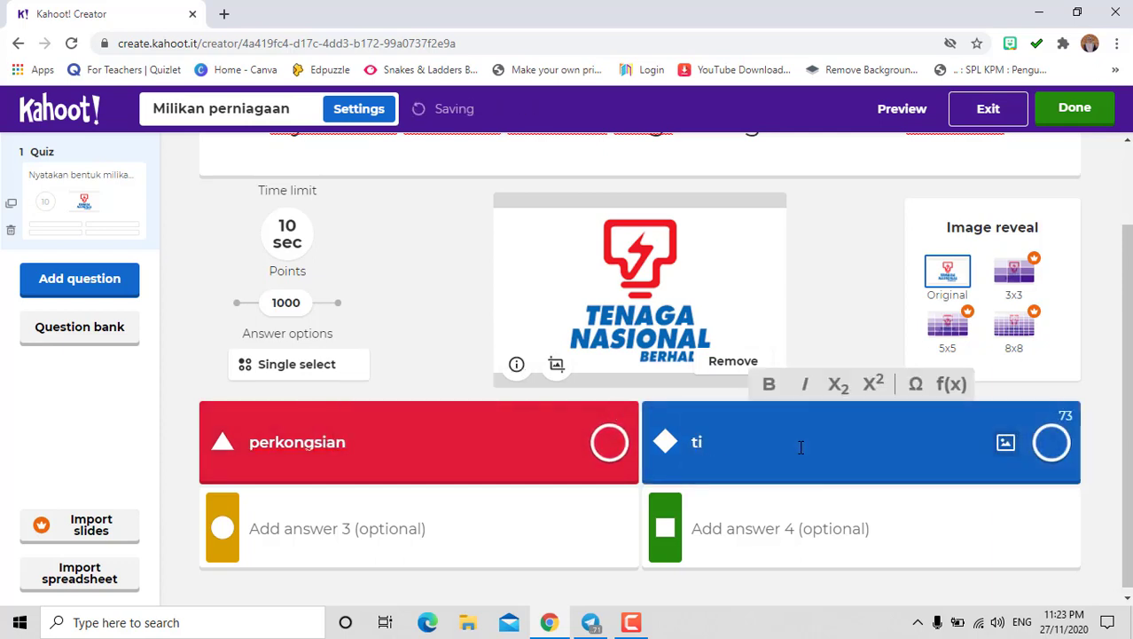
type("unggal")
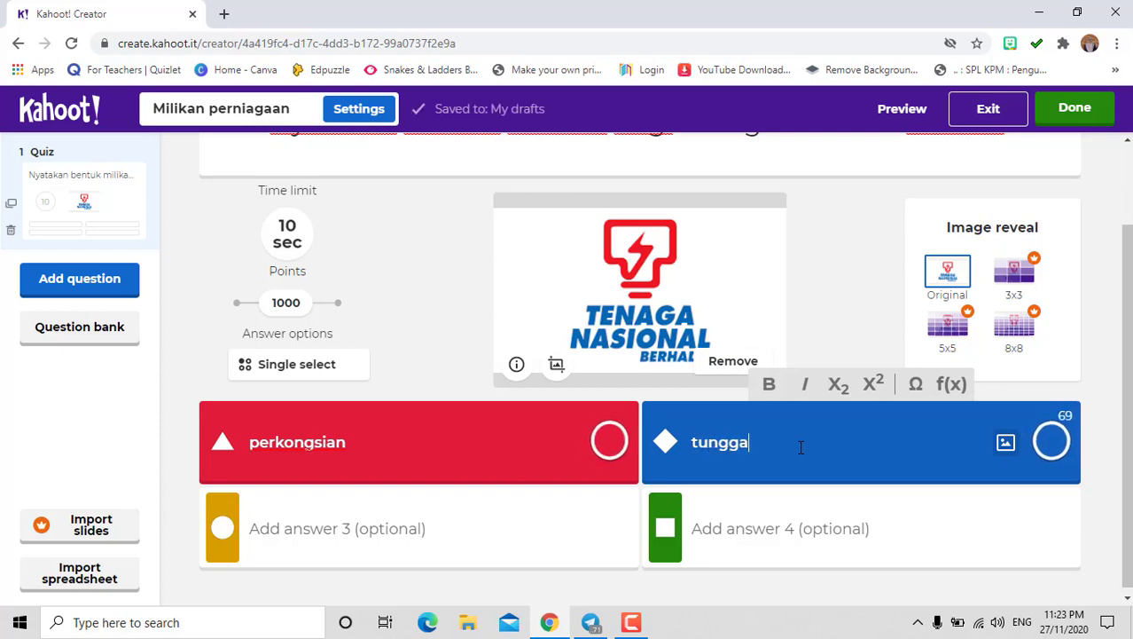
Step: Fill in answer 3 as "syarikat berhad" and answer 4 as "koperasi"
left_click(275, 529)
type("sy")
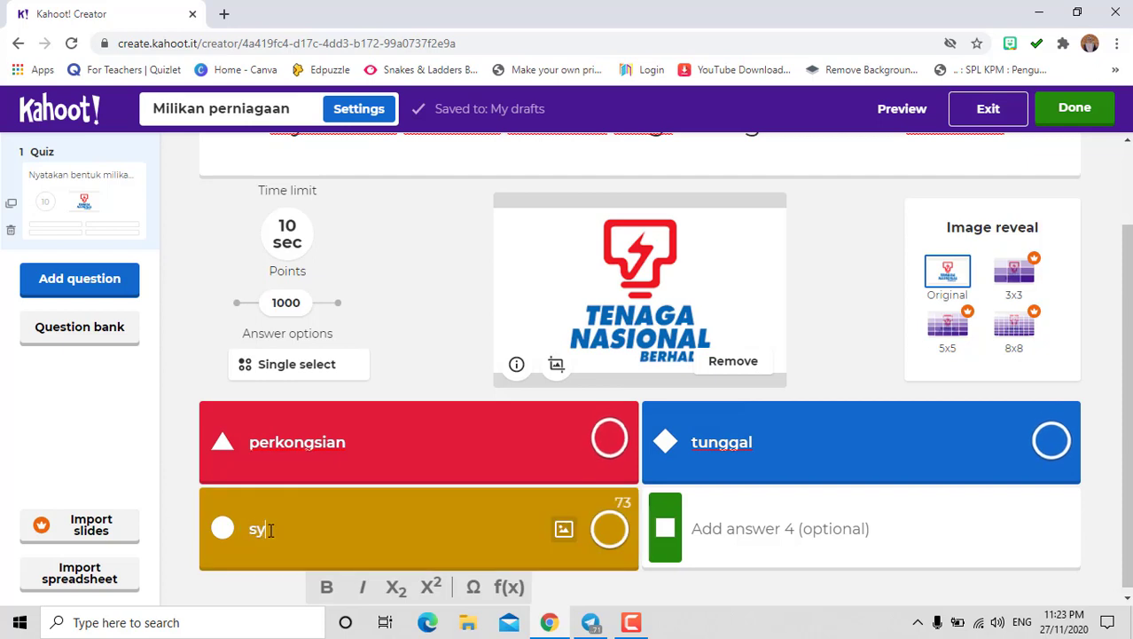
type("arikat berhad")
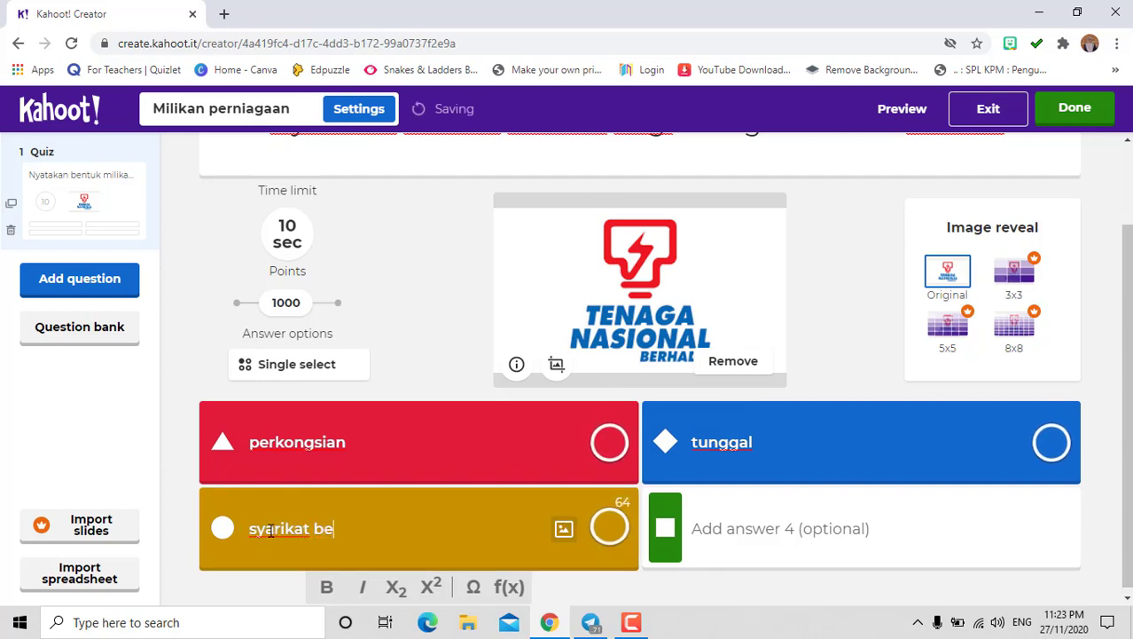
left_click(717, 531)
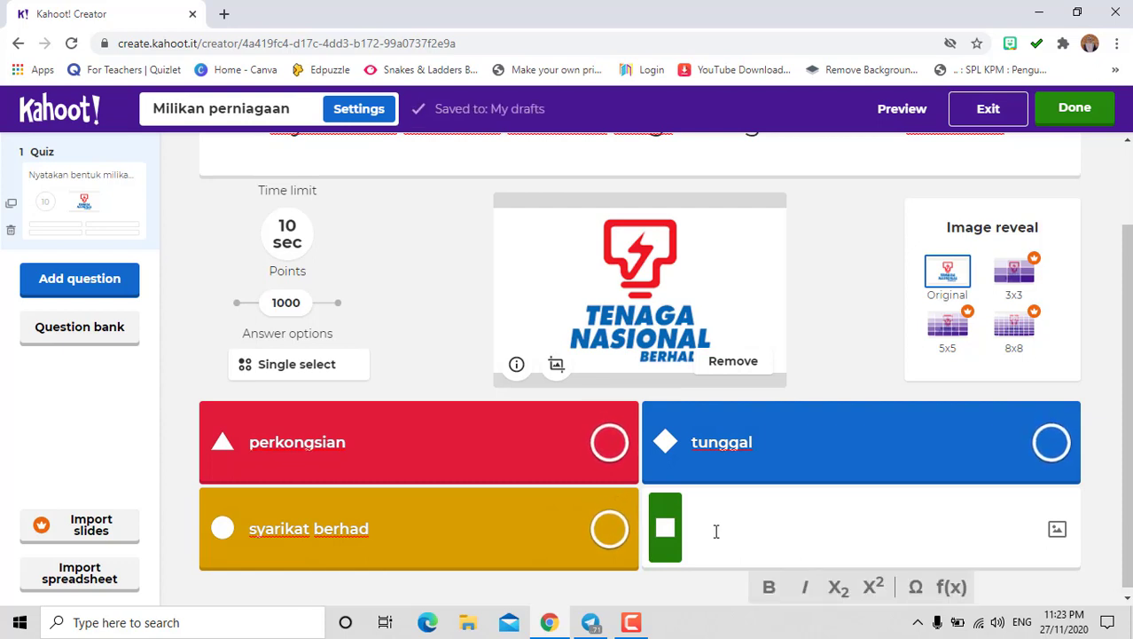
type("ko")
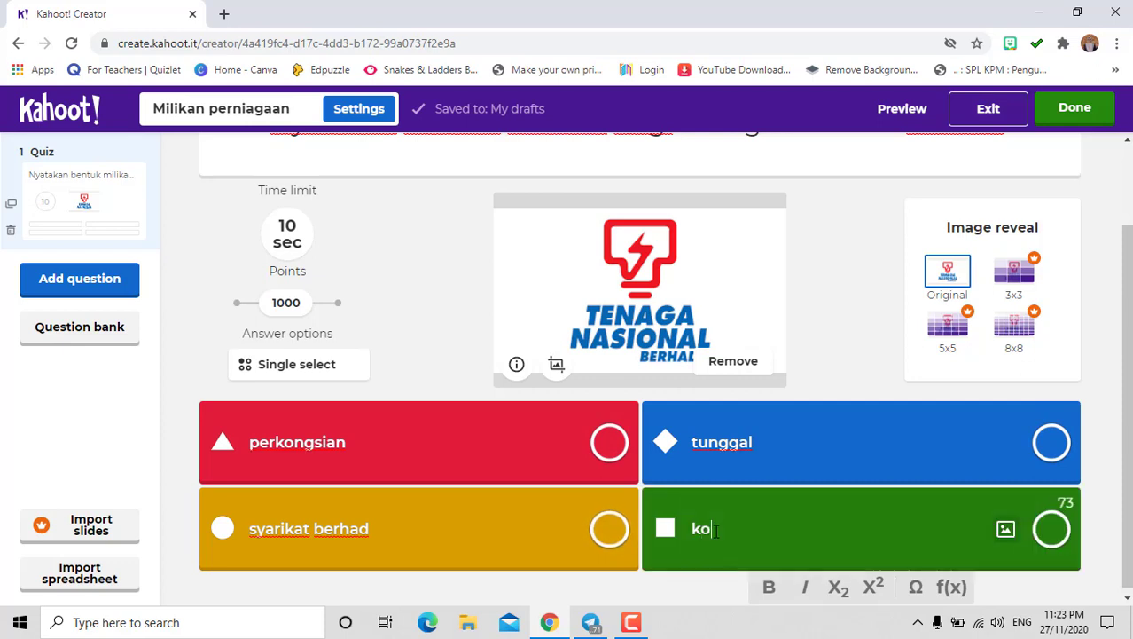
type("perasi")
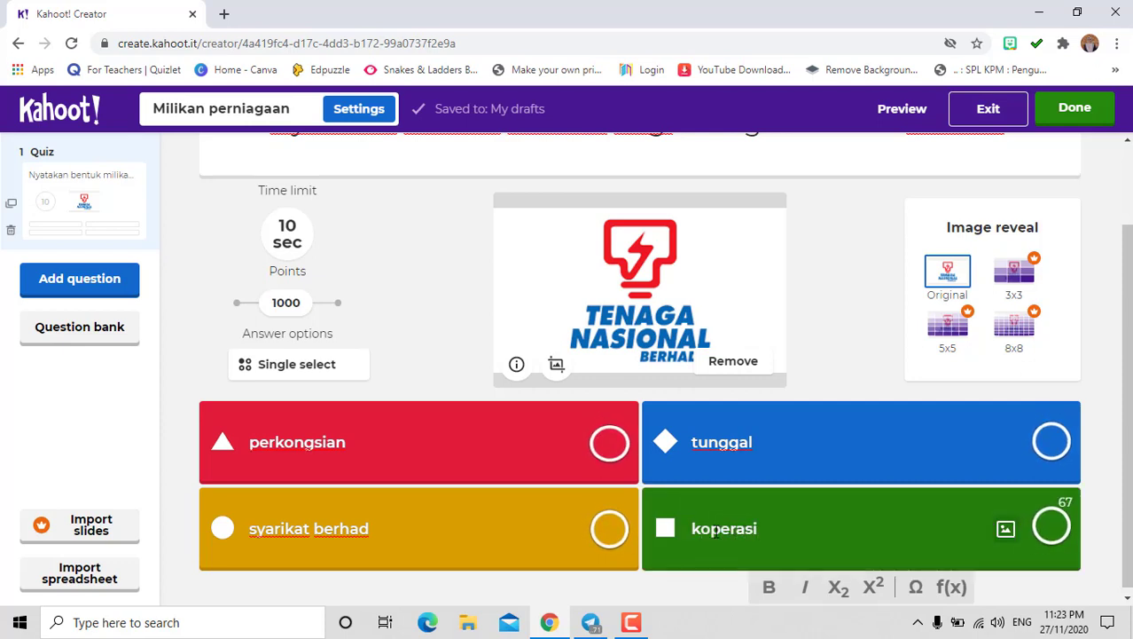
Step: Mark "syarikat berhad" as the correct answer and add a second question of type Quiz
left_click(607, 536)
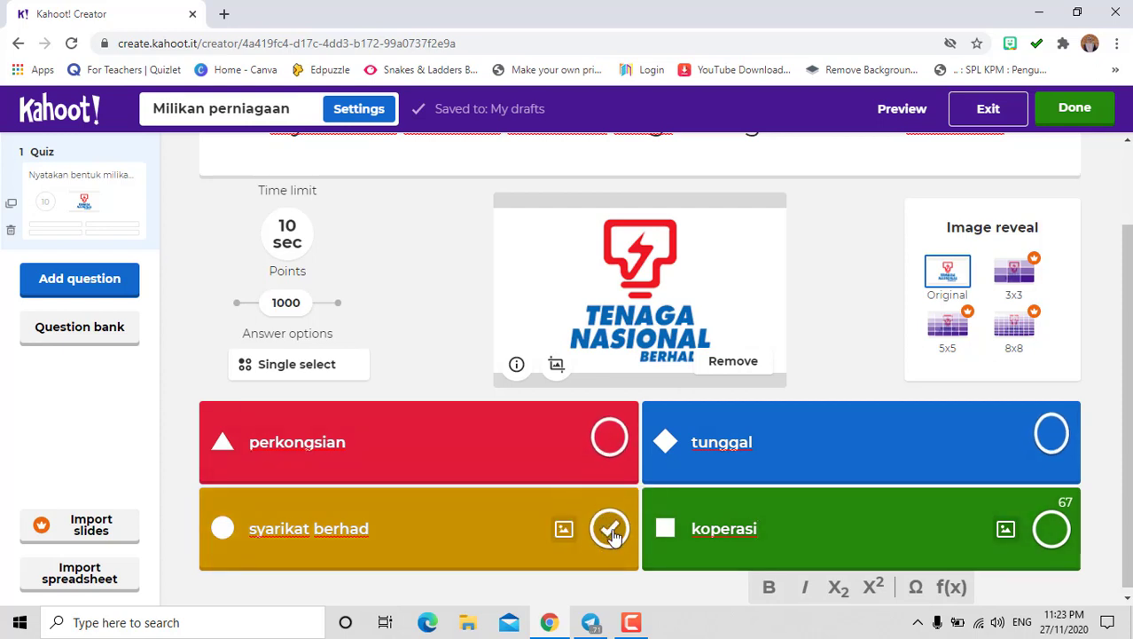
left_click(611, 530)
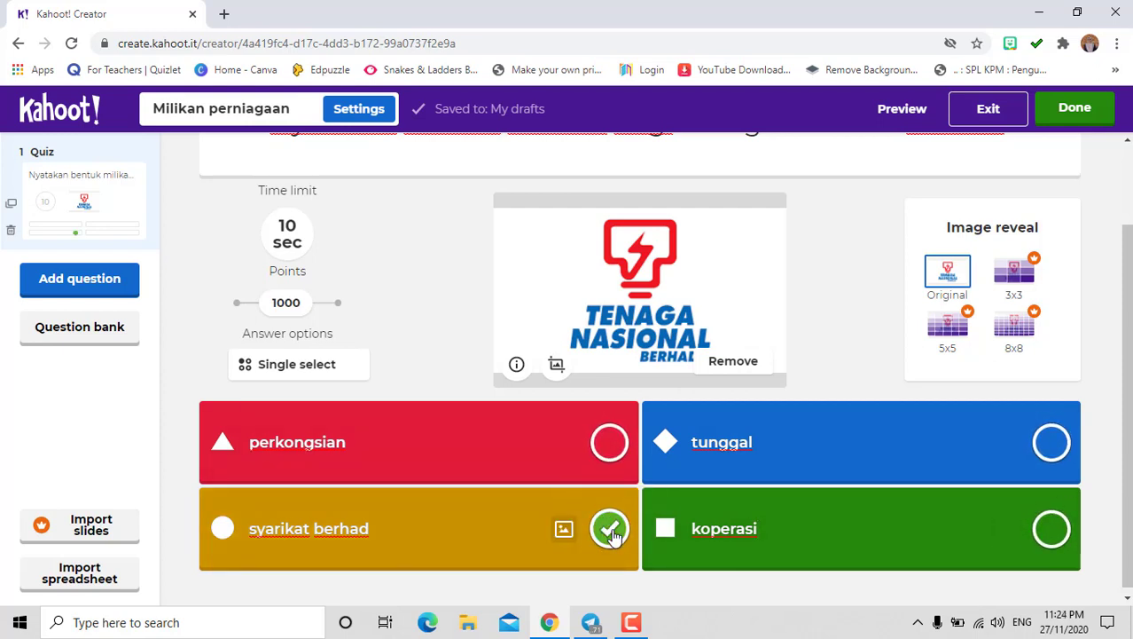
left_click(98, 291)
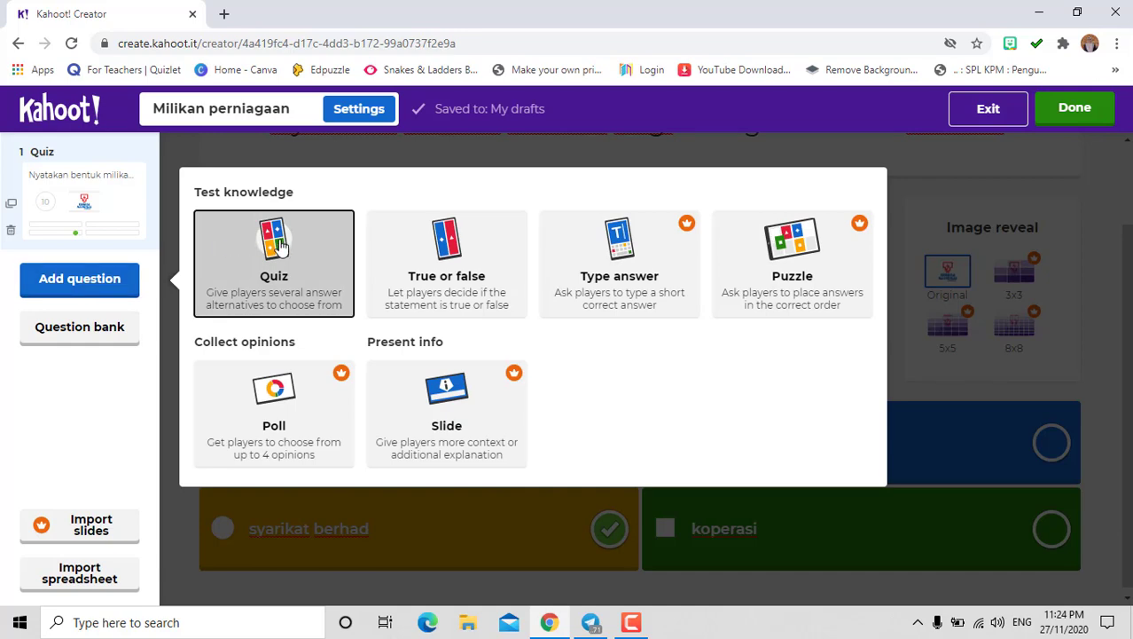
left_click(279, 246)
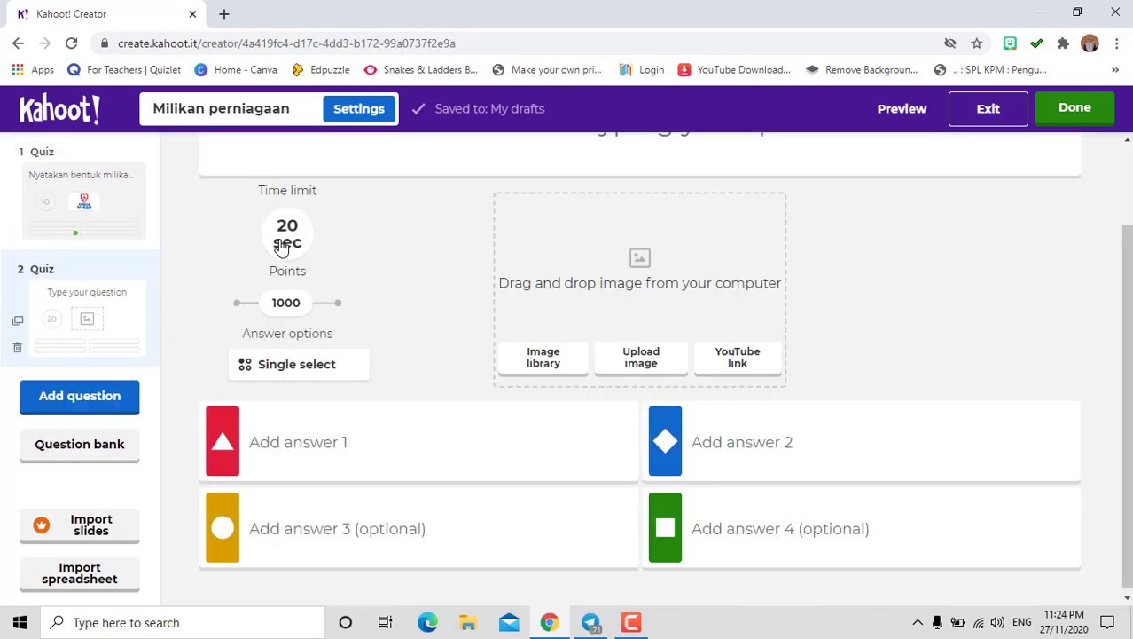
Step: Upload the "perkongsian" image from the LAIN2 folder on the Desktop as the picture for question 2
left_click(642, 360)
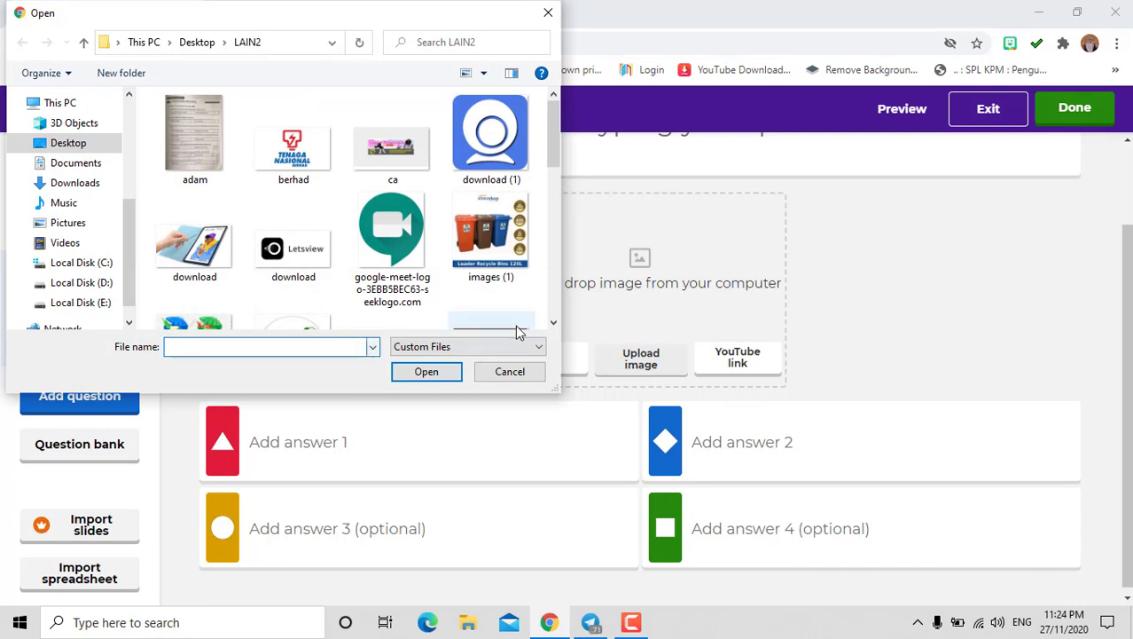
left_click(553, 323)
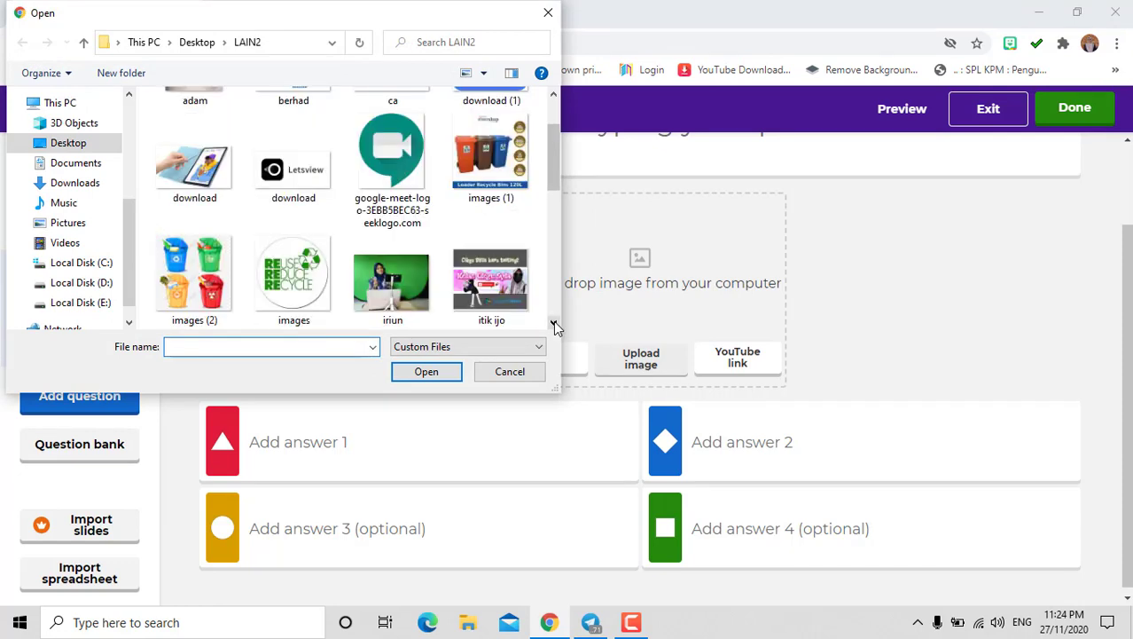
left_click(553, 323)
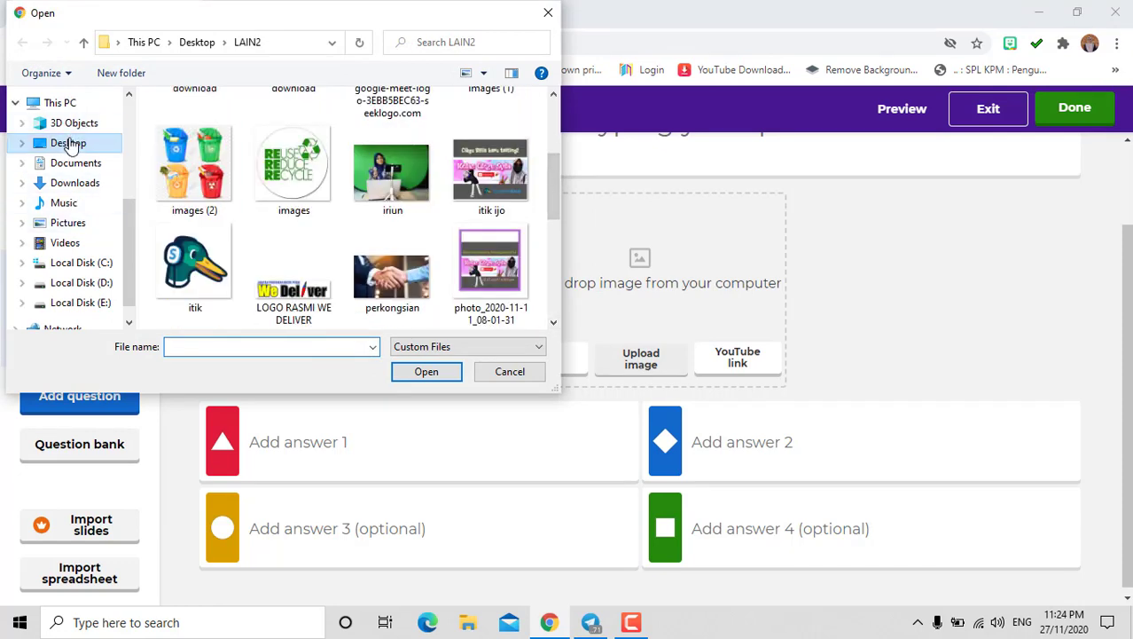
left_click(68, 143)
left_click(296, 146)
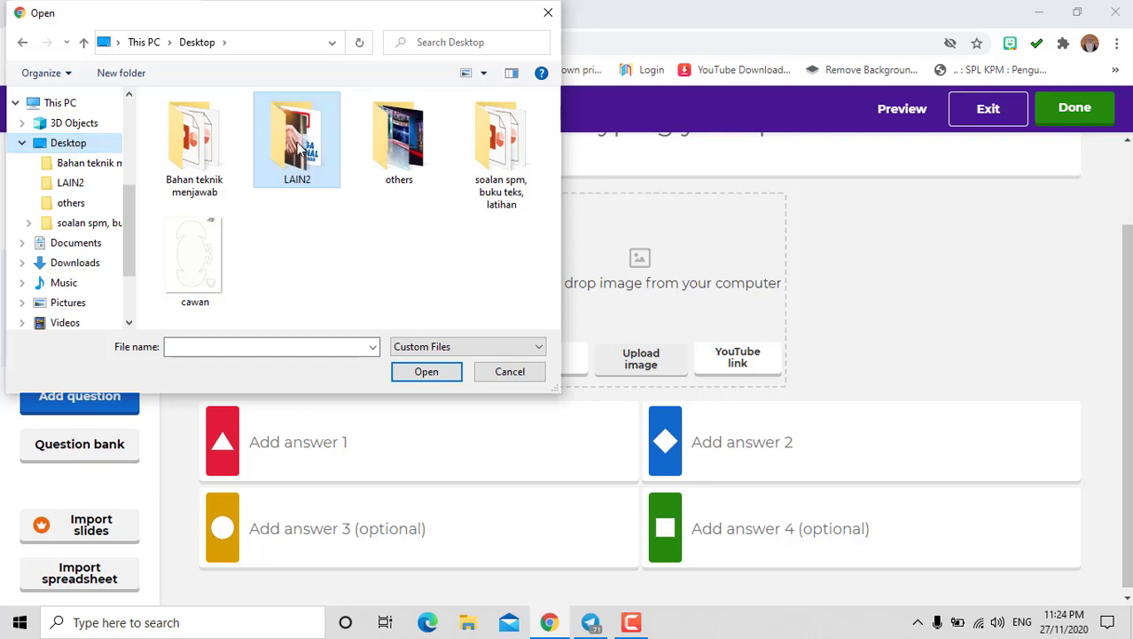
double_click(300, 151)
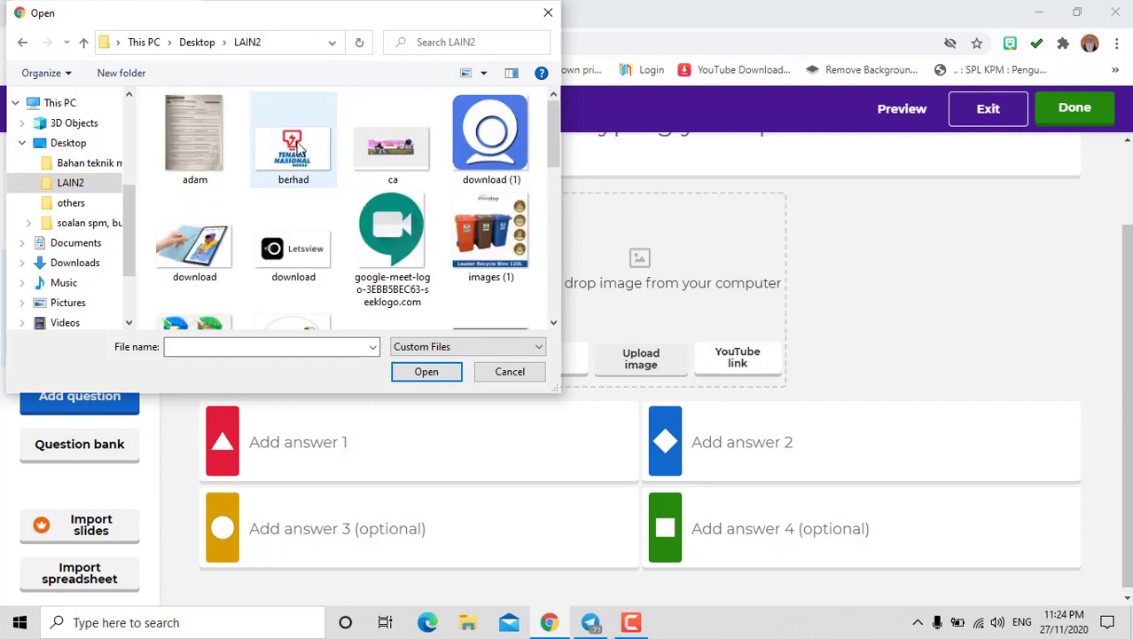
left_click(553, 324)
left_click(553, 324)
left_click(553, 324)
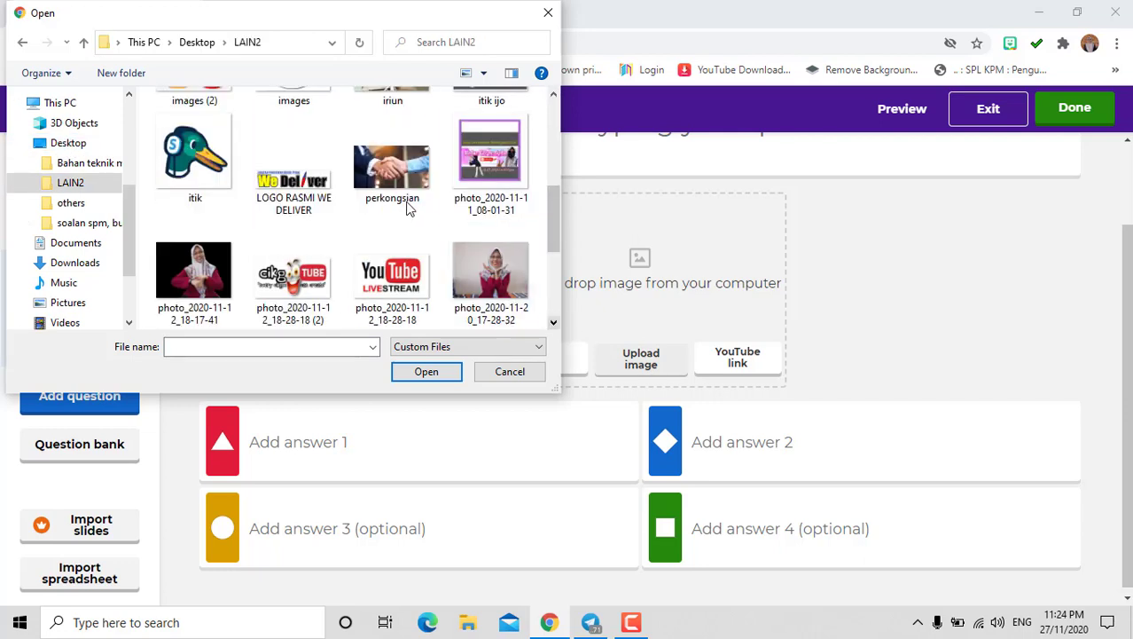
left_click(392, 176)
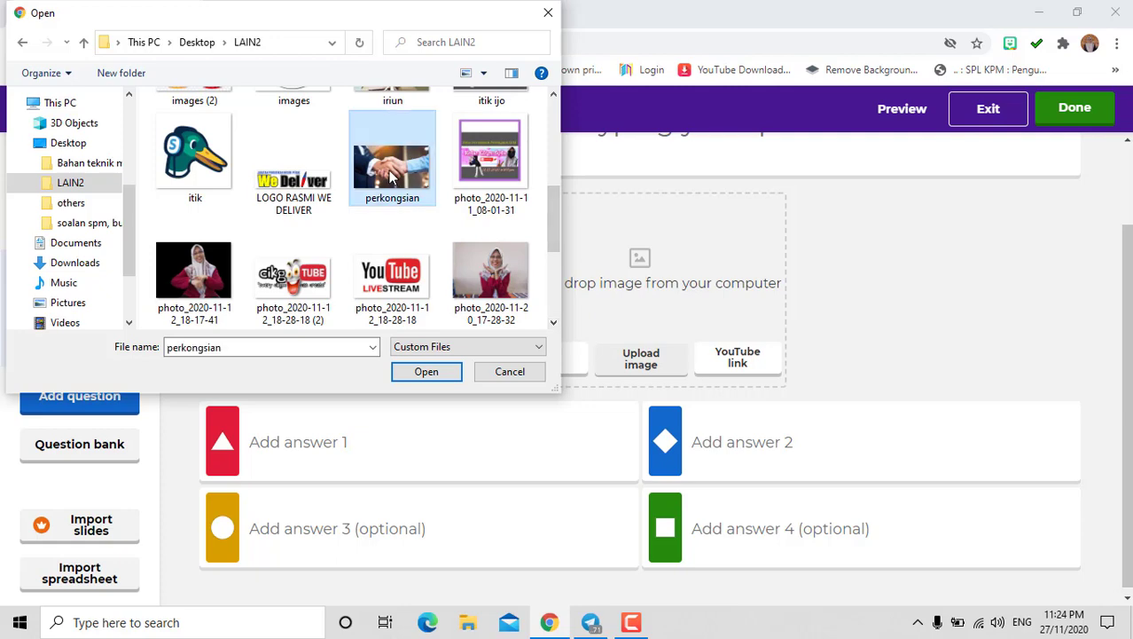
left_click(425, 372)
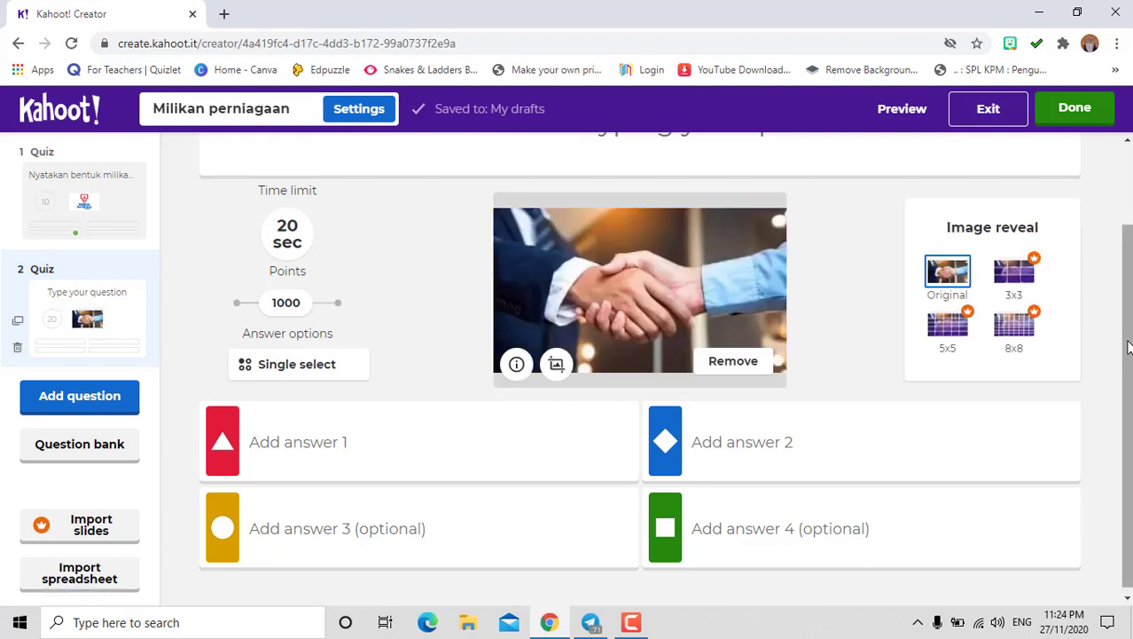
Step: Enter the question text "Jenis rakan kongsi yang hanya menyumbang modal tetapi tidak terlibat dalam pengurusan"
left_click_drag(1128, 347, 1128, 268)
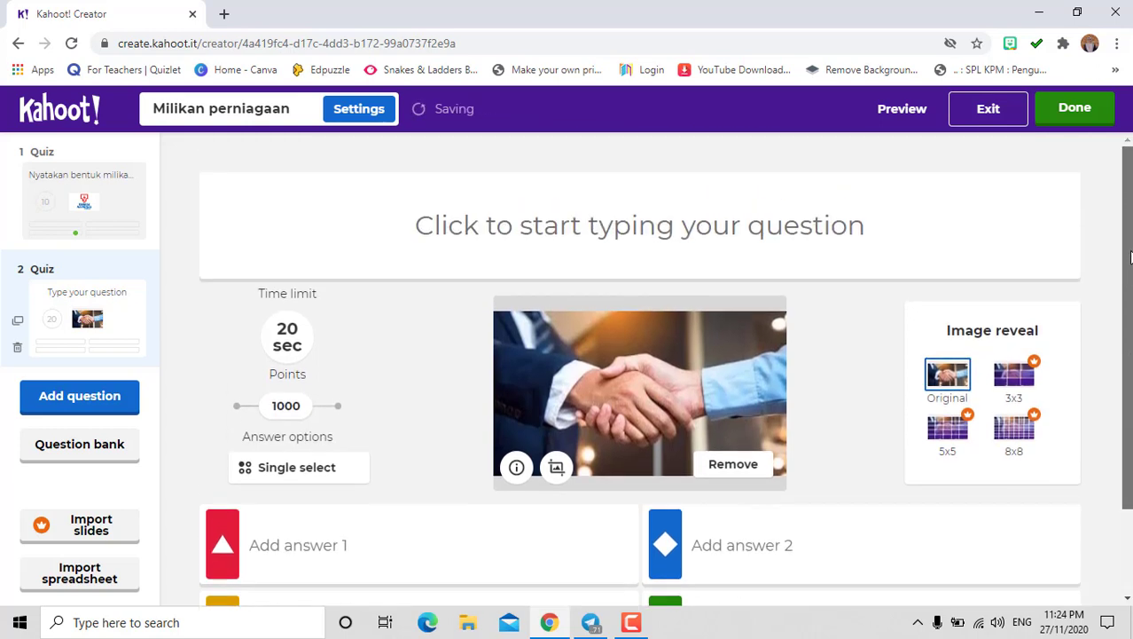
left_click(420, 226)
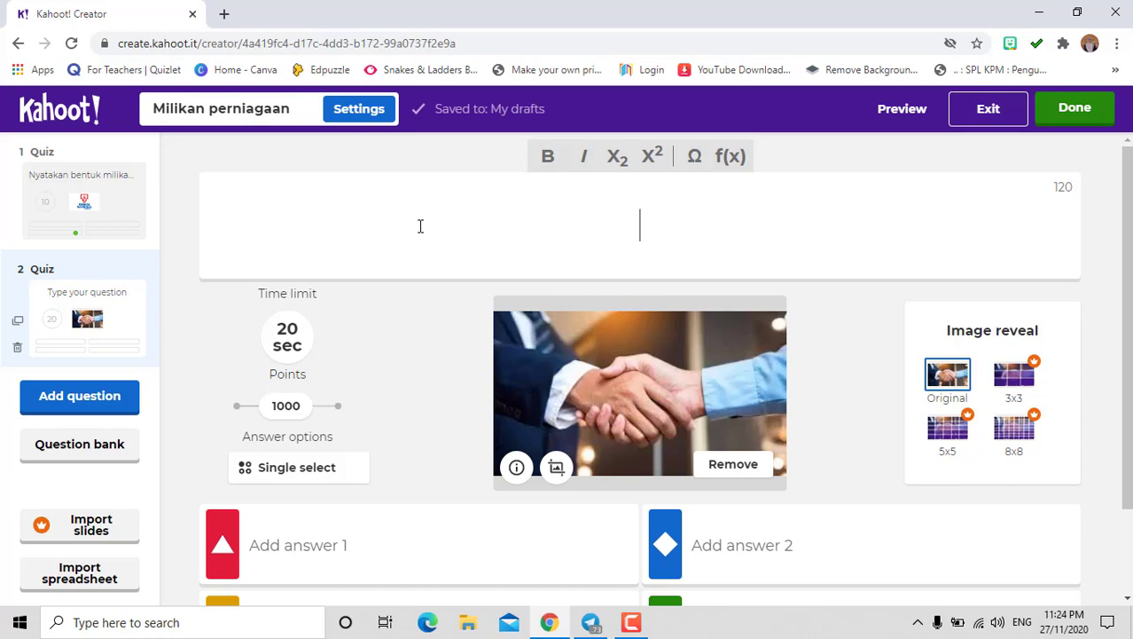
type("nis r")
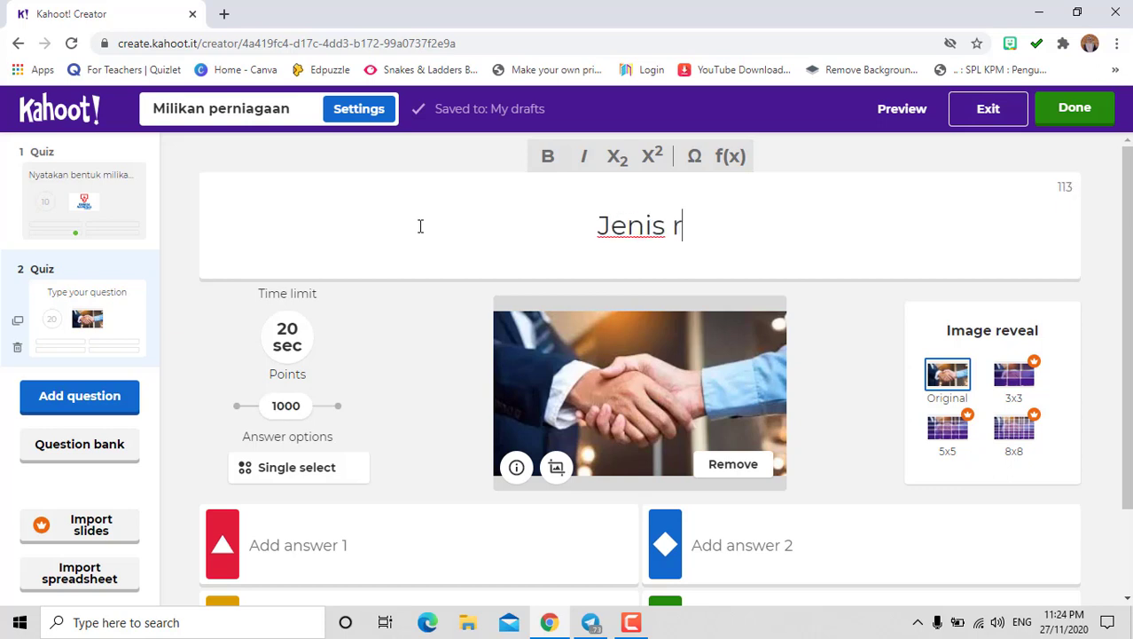
type("akan kong")
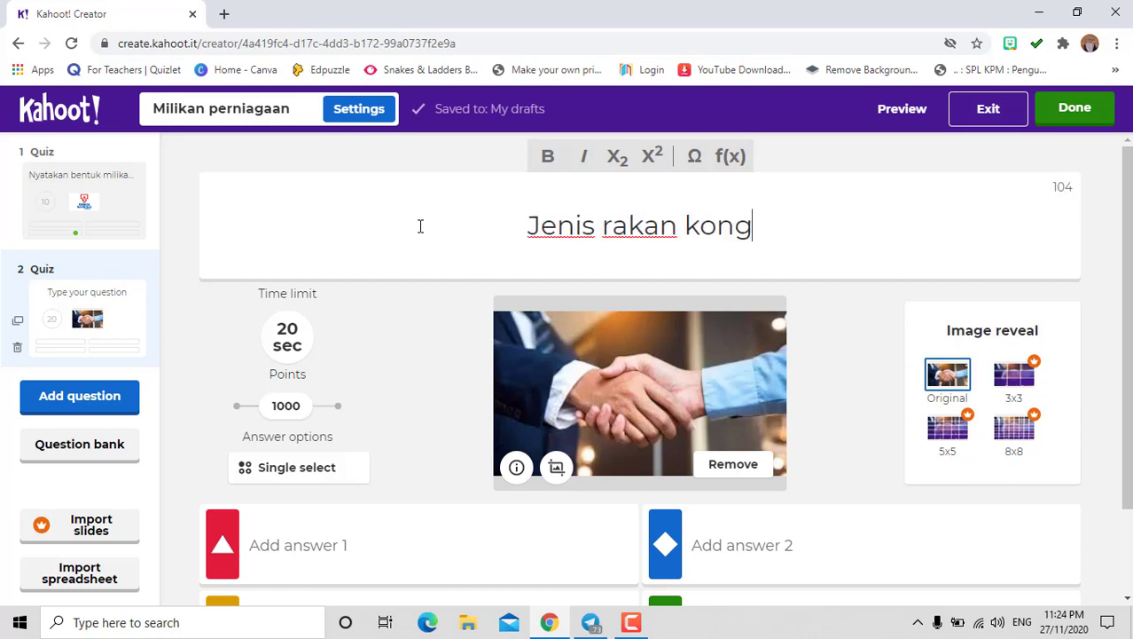
type("si yang ")
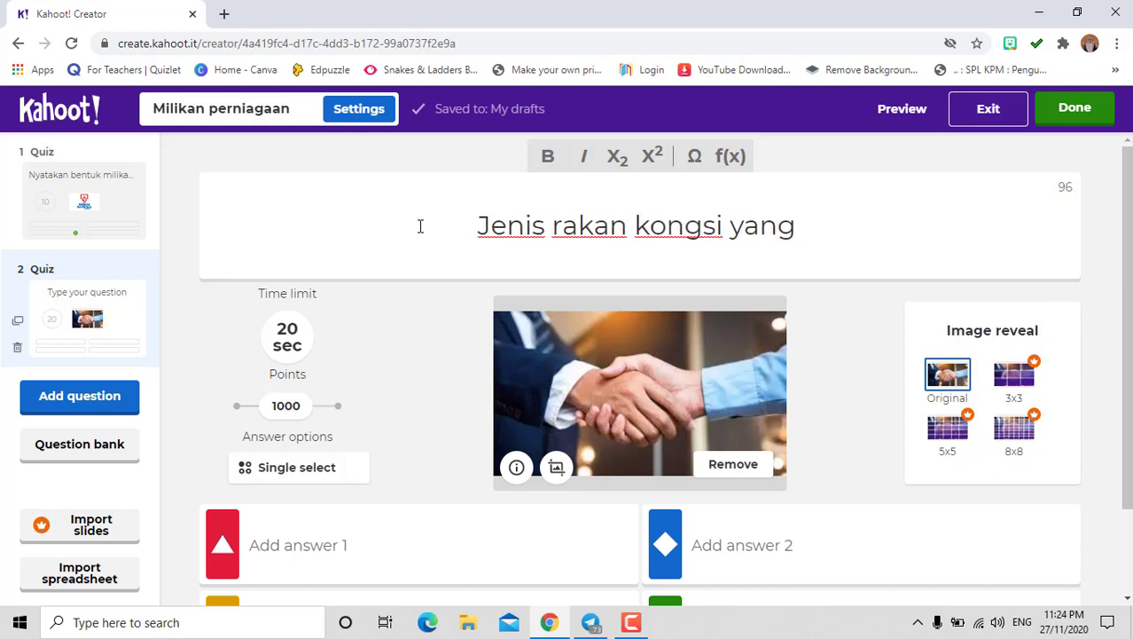
type("h")
type("ya")
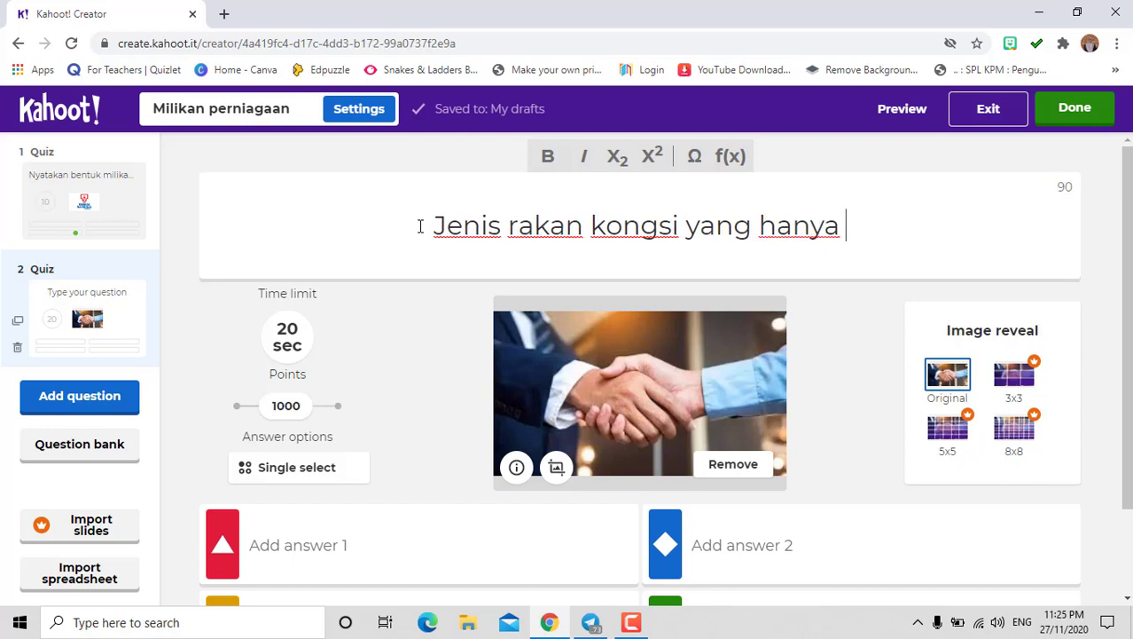
type(" menyum")
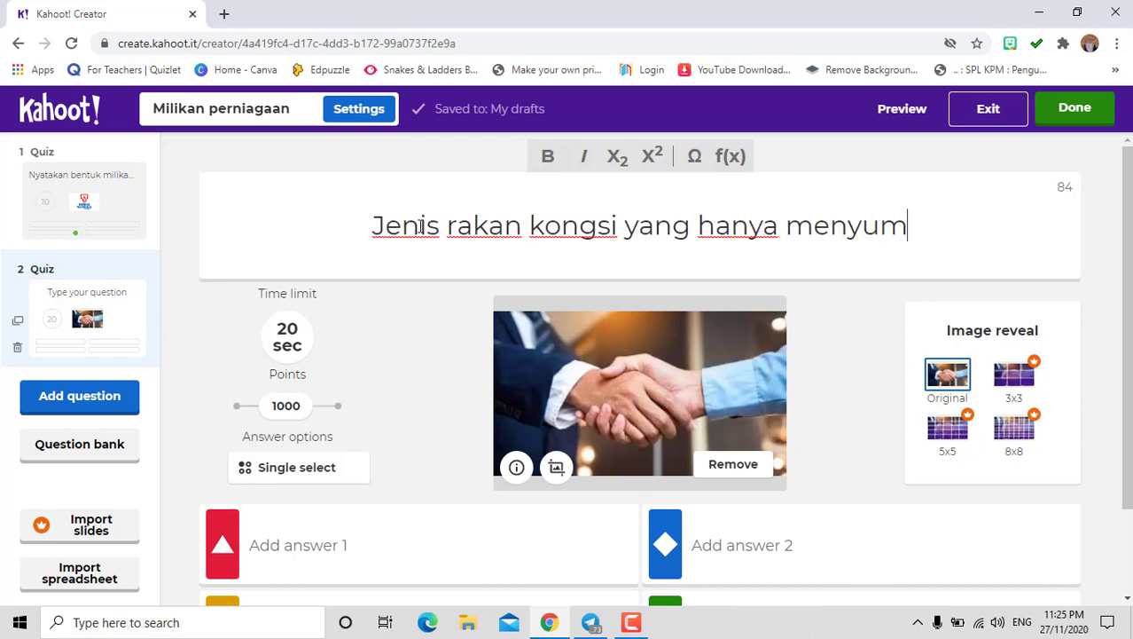
type("bang moda")
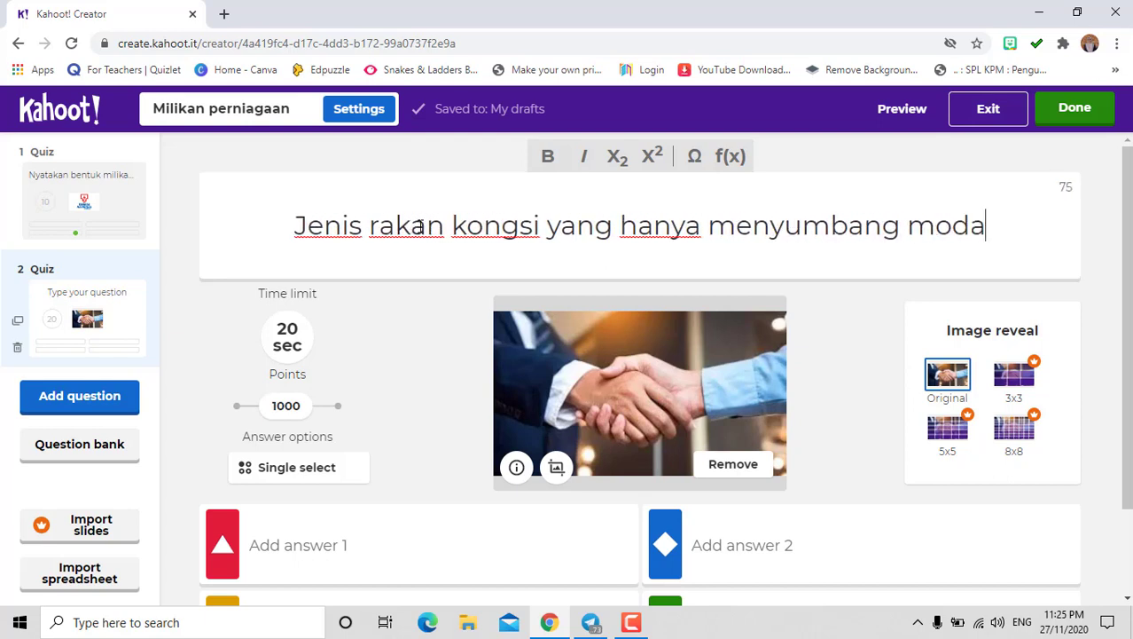
type("l tetapi ")
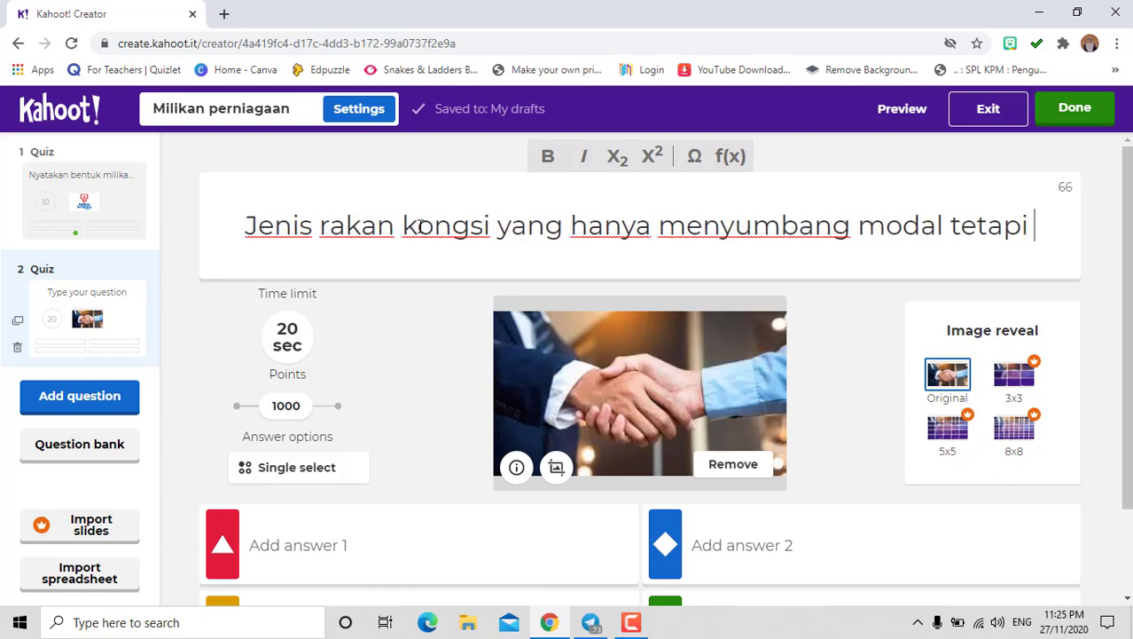
type("tidak terl")
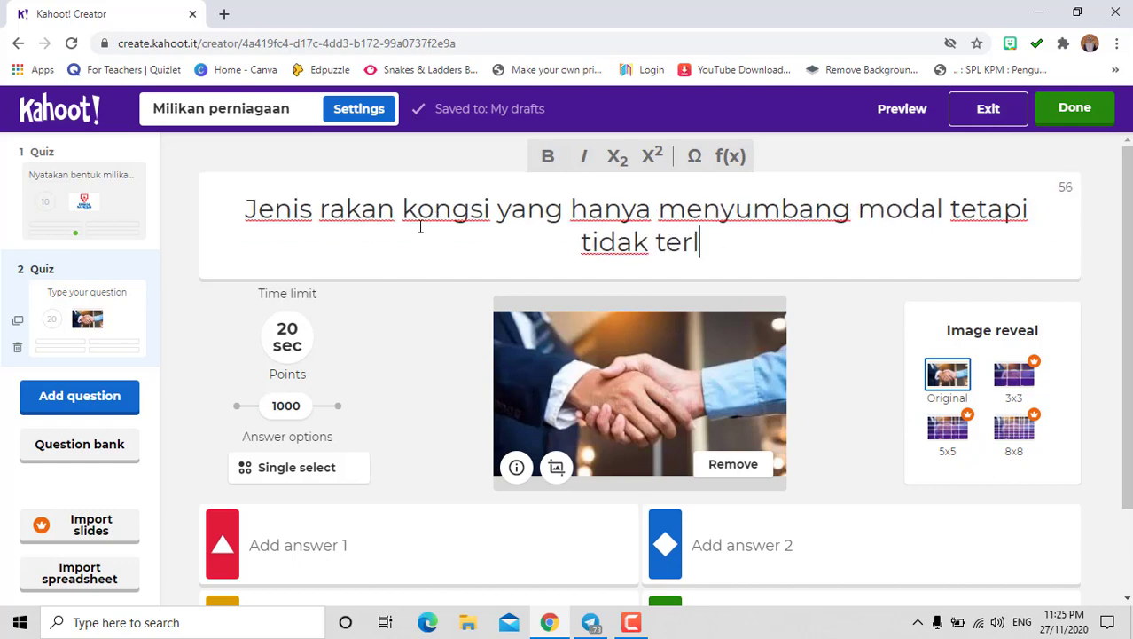
type("ibat dalam")
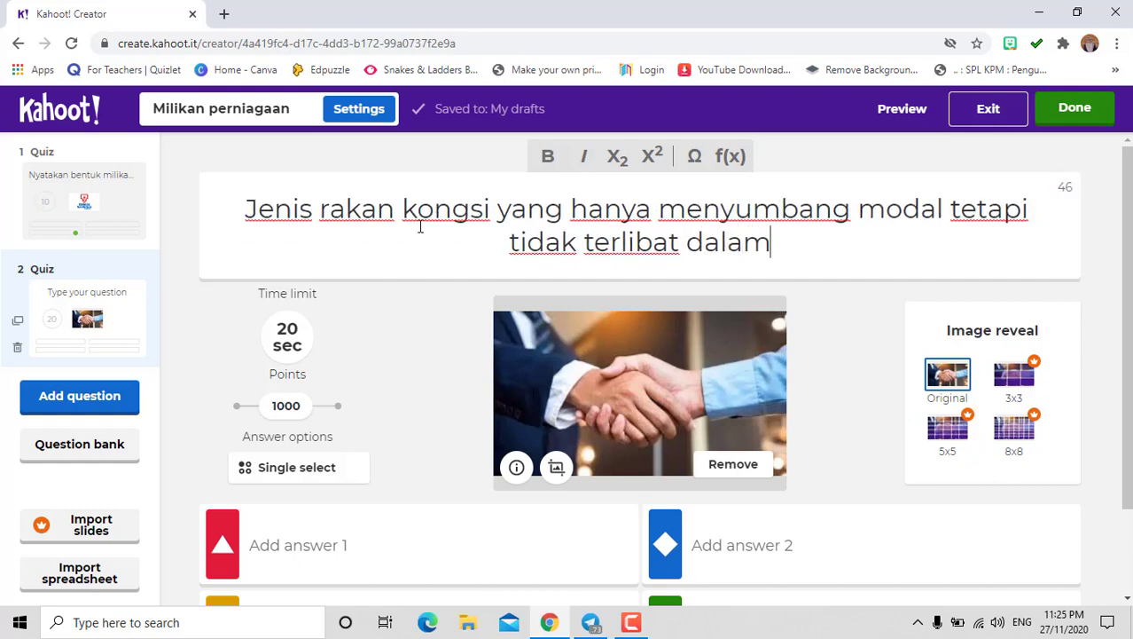
type(" pngu")
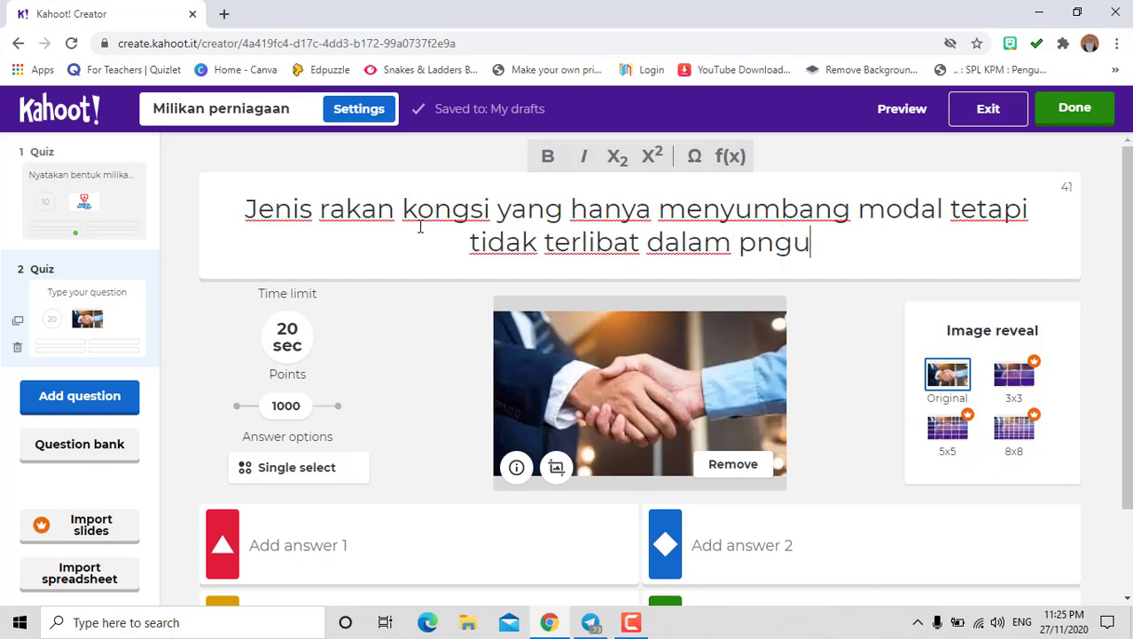
type("rusan")
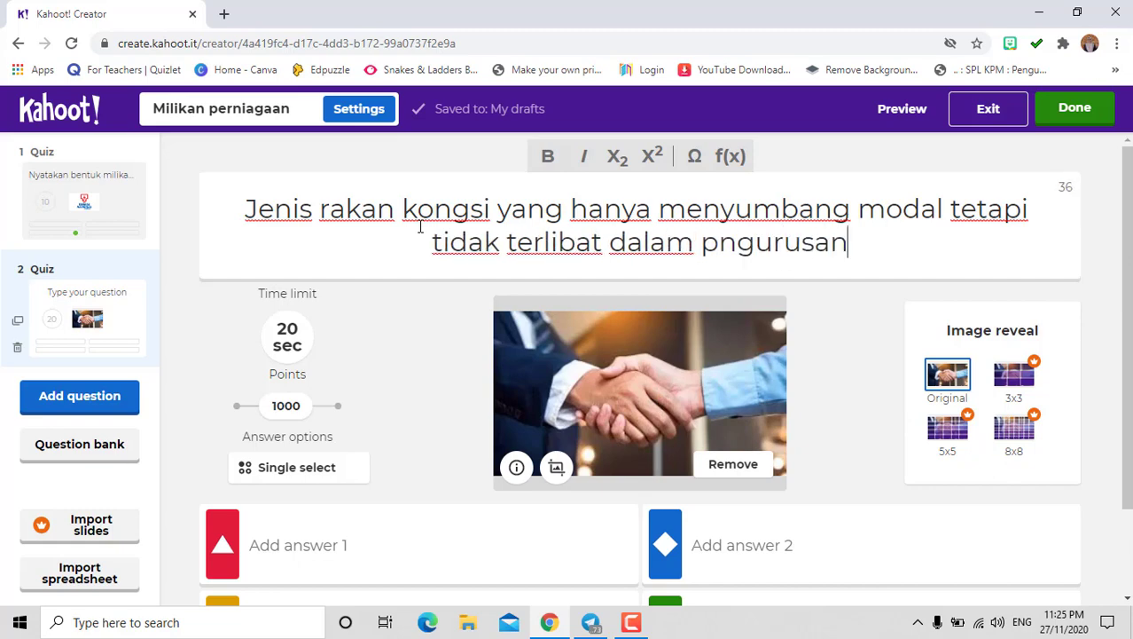
key("Left")
key("Left")
key("Left")
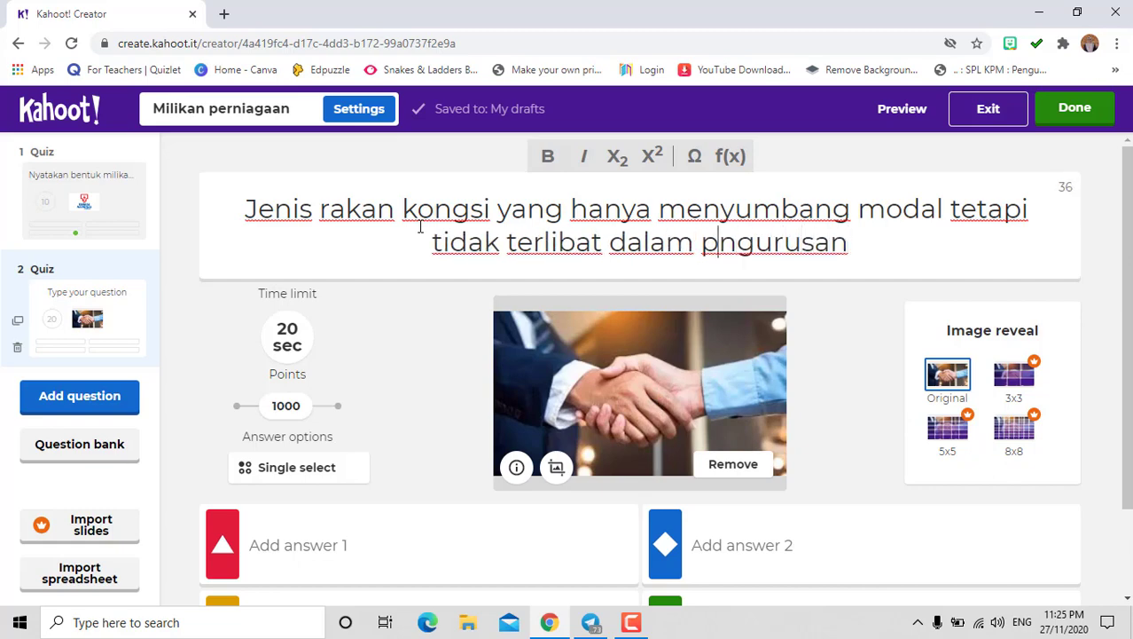
type("e")
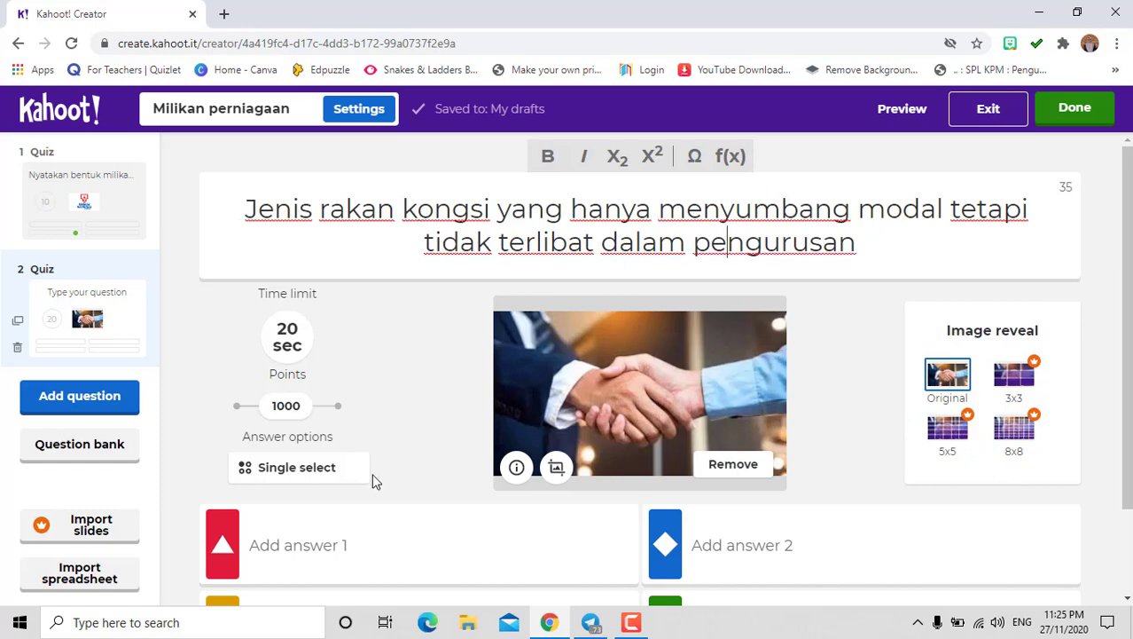
Step: Set question 2's time limit to 10 seconds and fill in answer 1 as "rakan kongsi nominal"
left_click(288, 344)
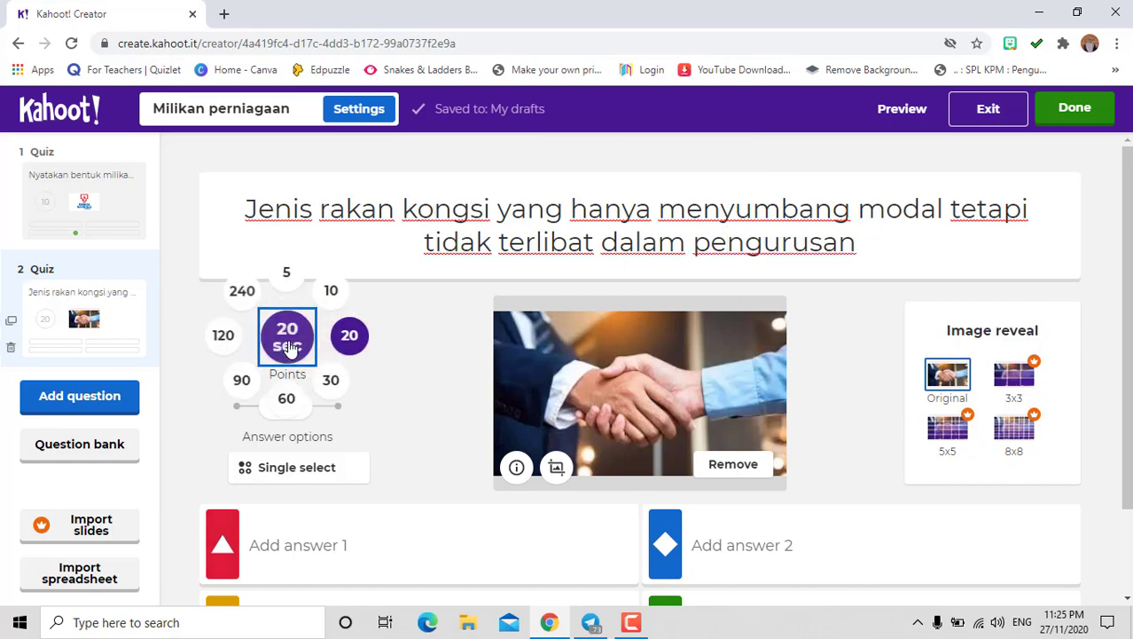
left_click(332, 294)
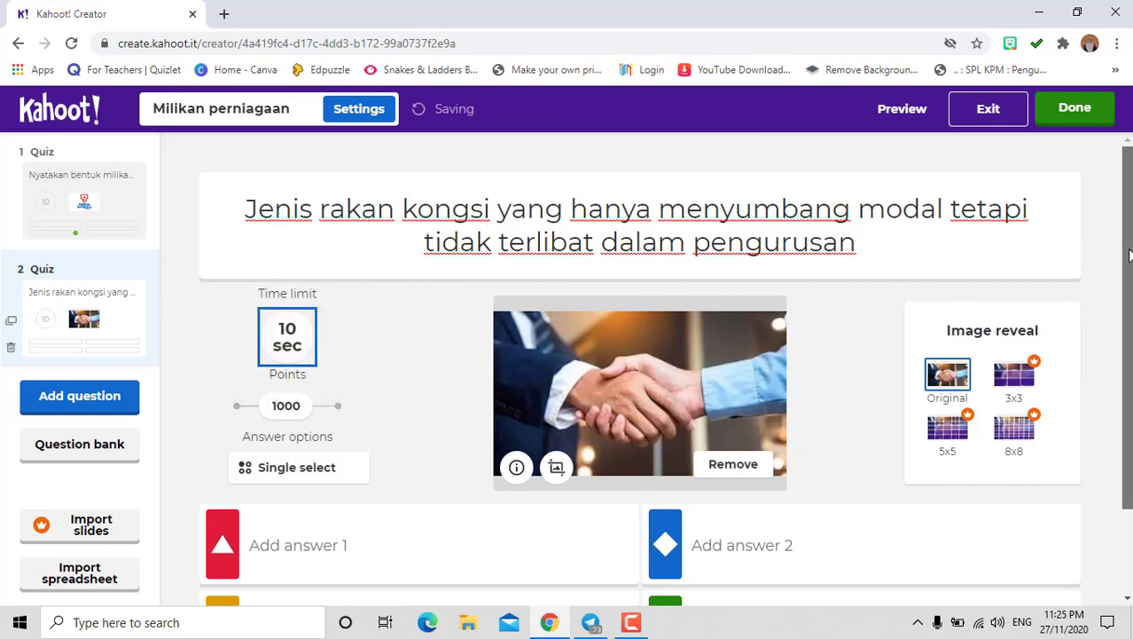
scroll(1119, 257, "down", 2)
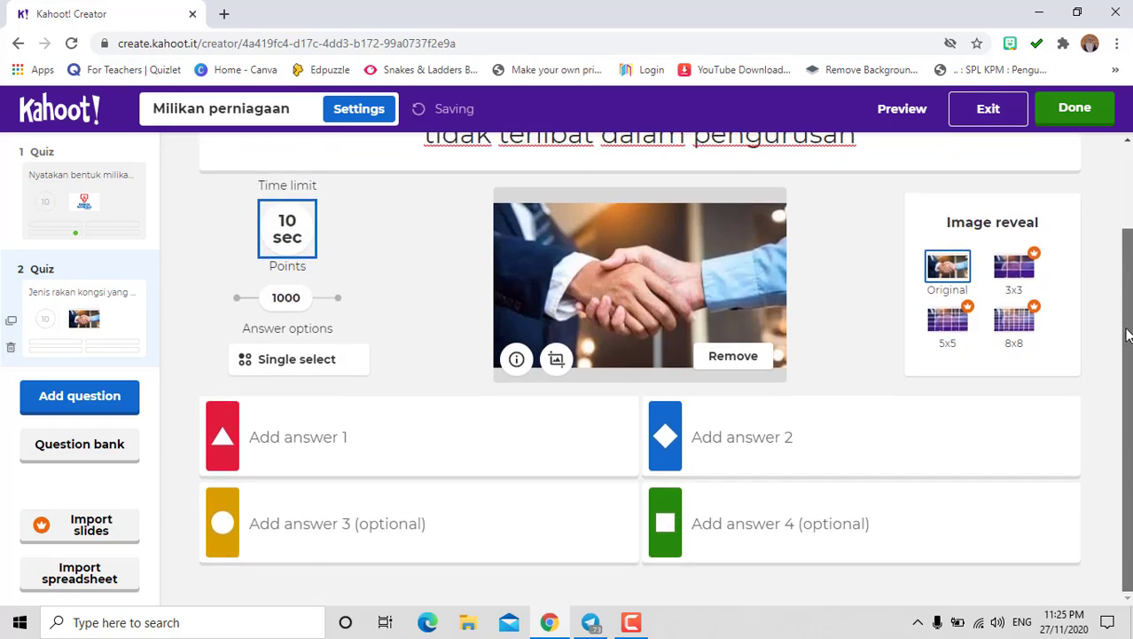
left_click(273, 435)
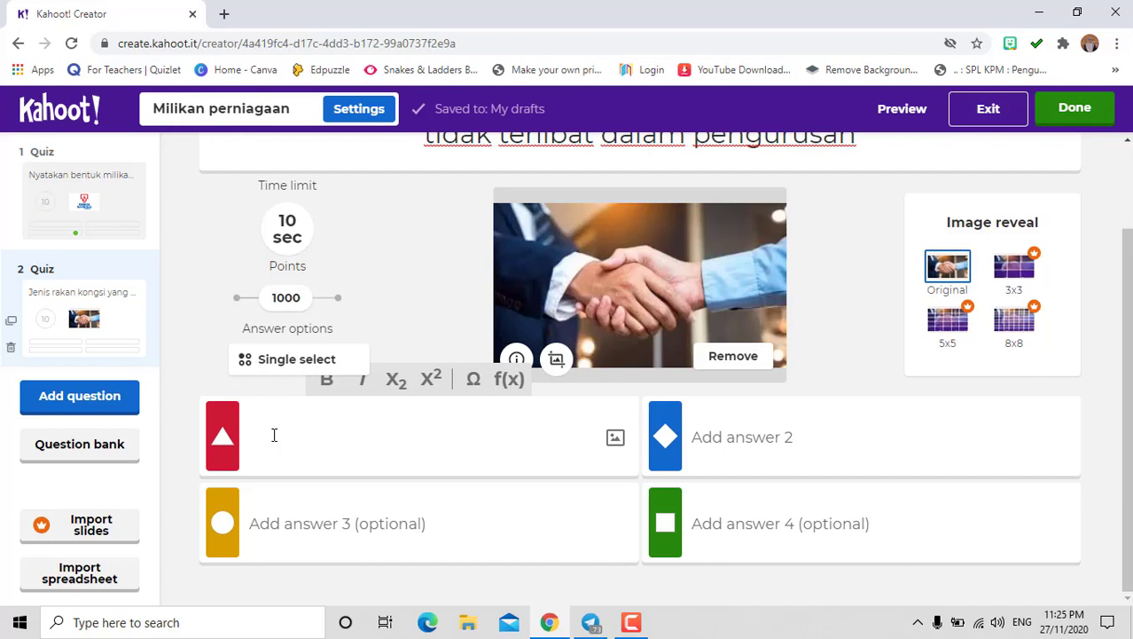
type("rakan k")
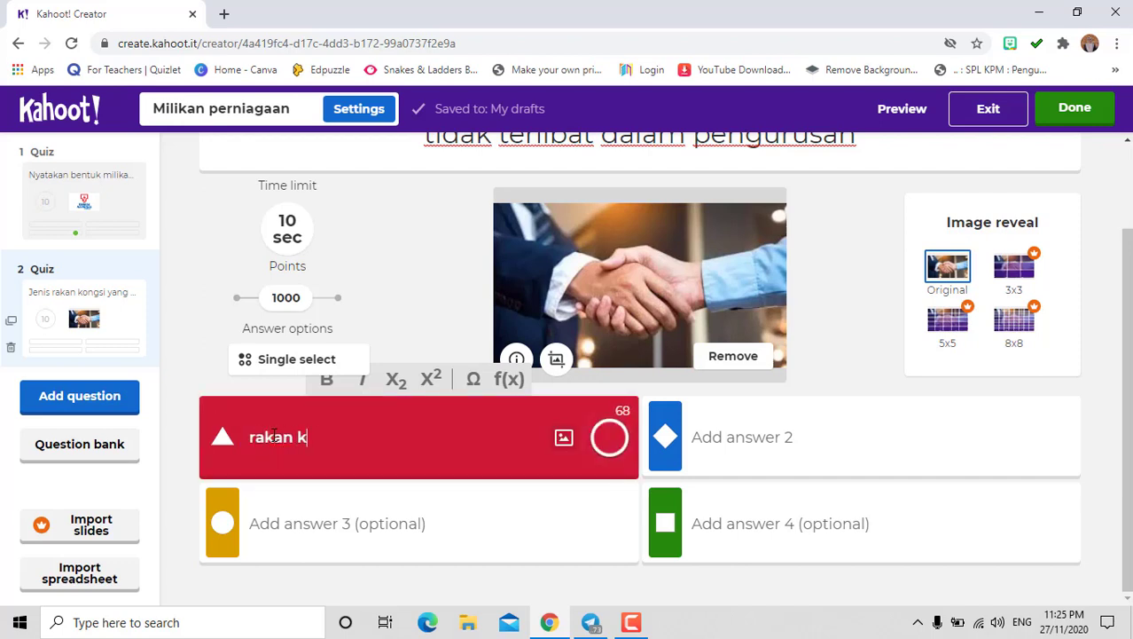
type("ongsi nom")
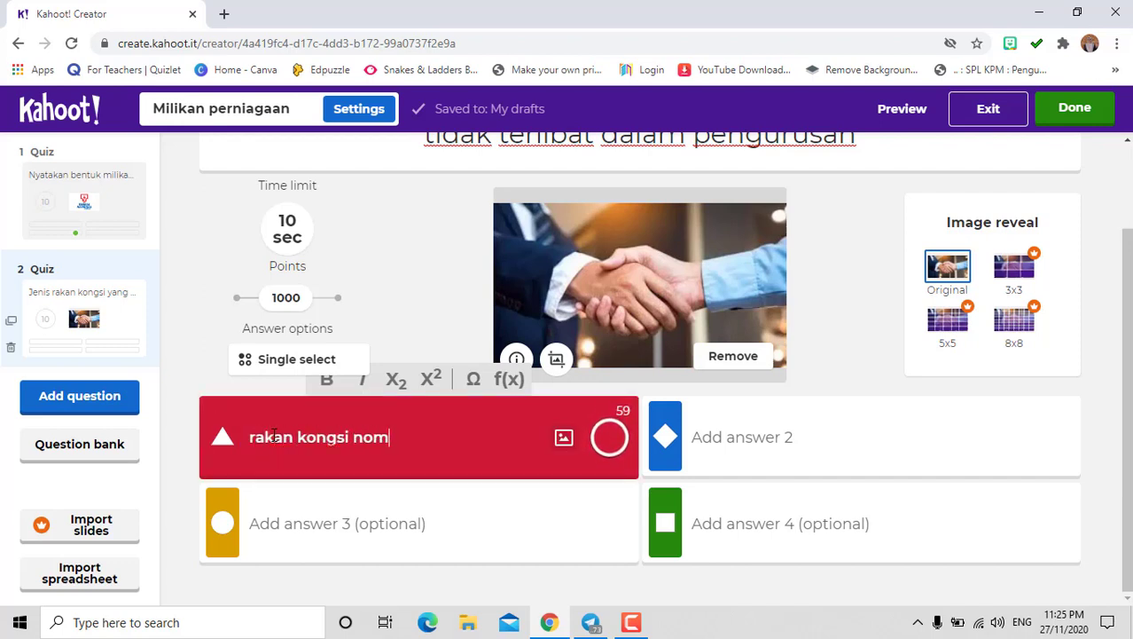
type("na")
type("al")
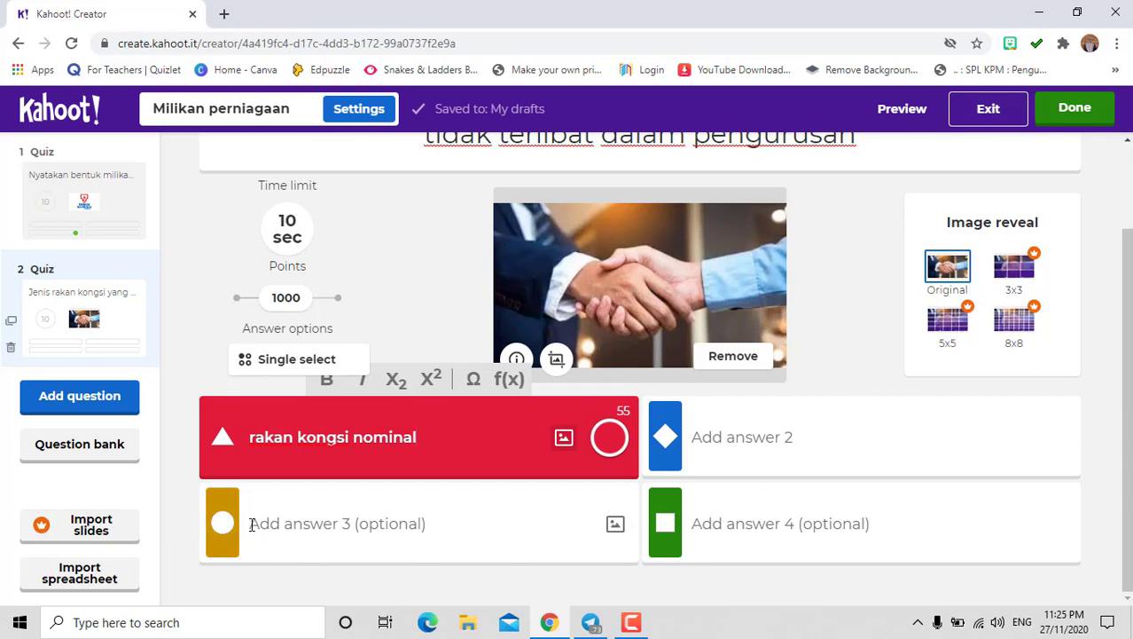
Step: Fill in answer 3 of question 2 as "rakan kongsi biasa"
left_click(251, 524)
type("rakan")
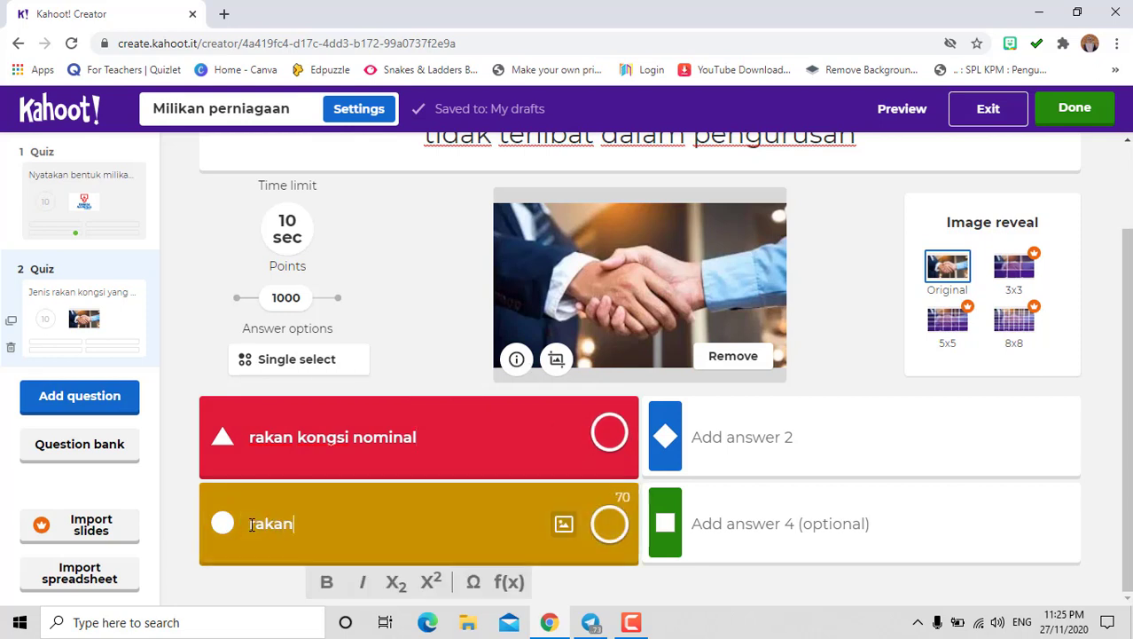
type(" kongsi")
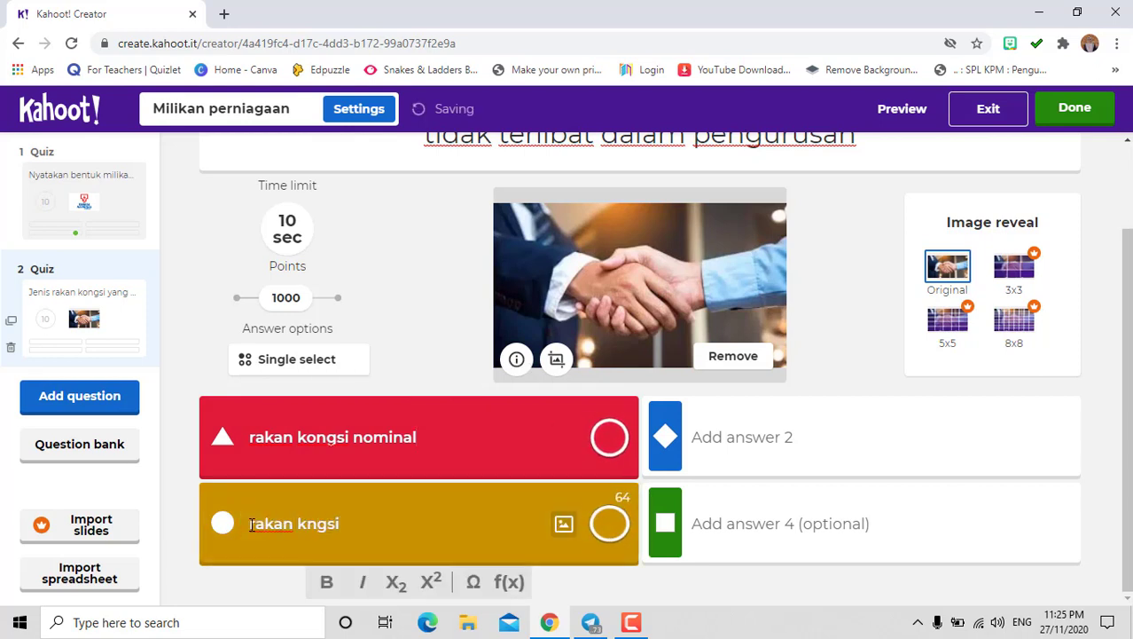
key("BackSpace")
key("BackSpace")
key("BackSpace")
key("BackSpace")
type("i")
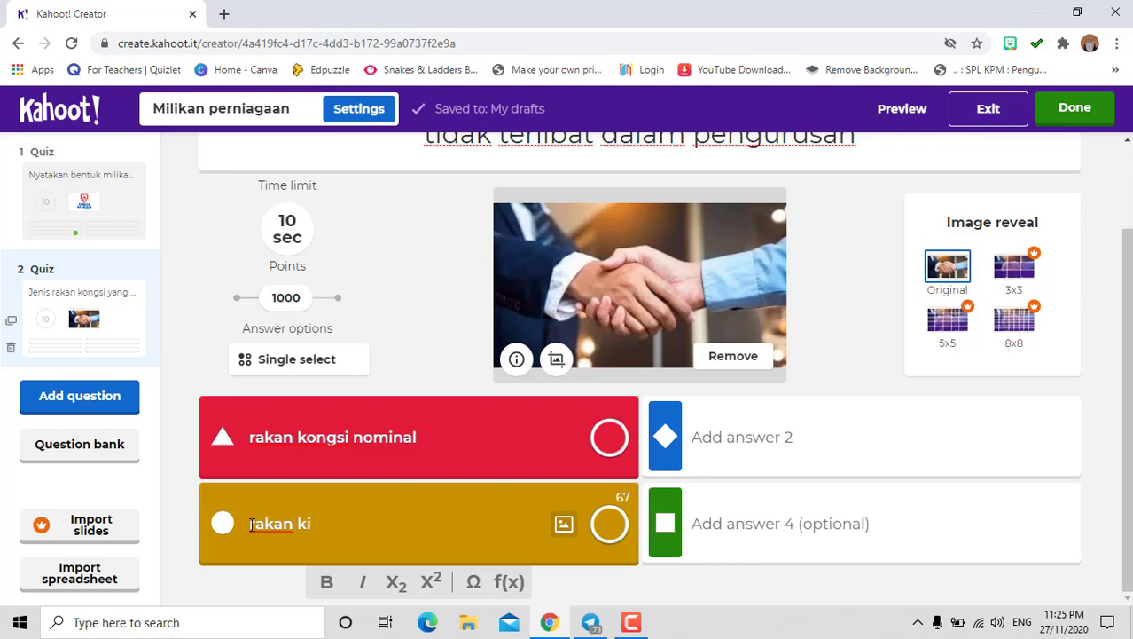
key("BackSpace")
type("ongsi biasa")
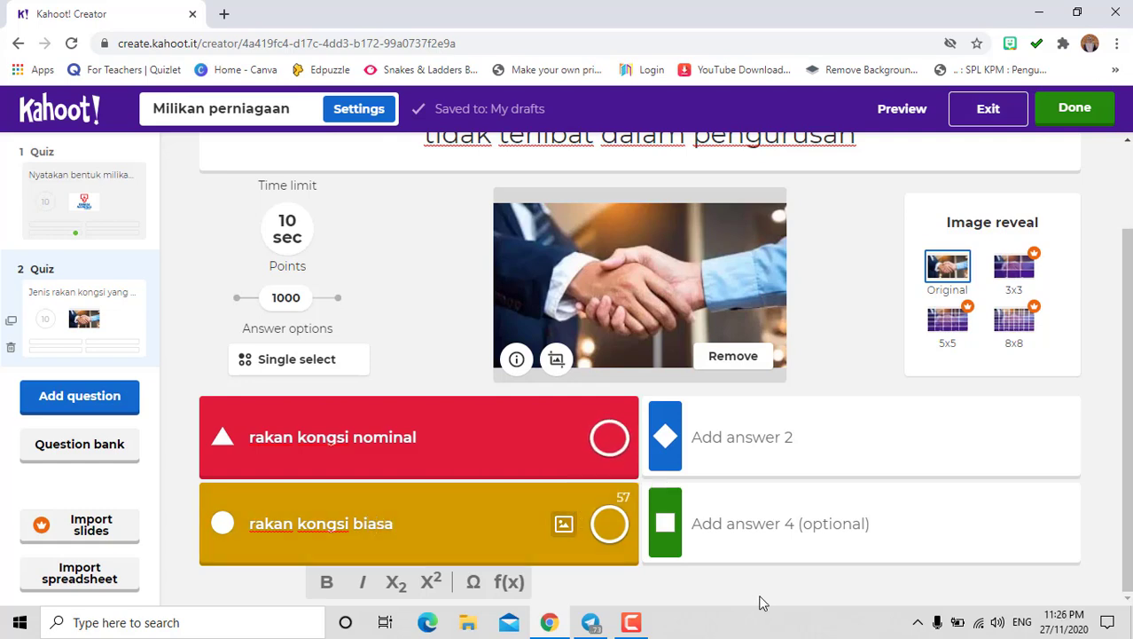
Step: Fill in answer 2 as "rakan kongsi lelap" and answer 4 as "rakan kongsi aktif"
left_click(700, 437)
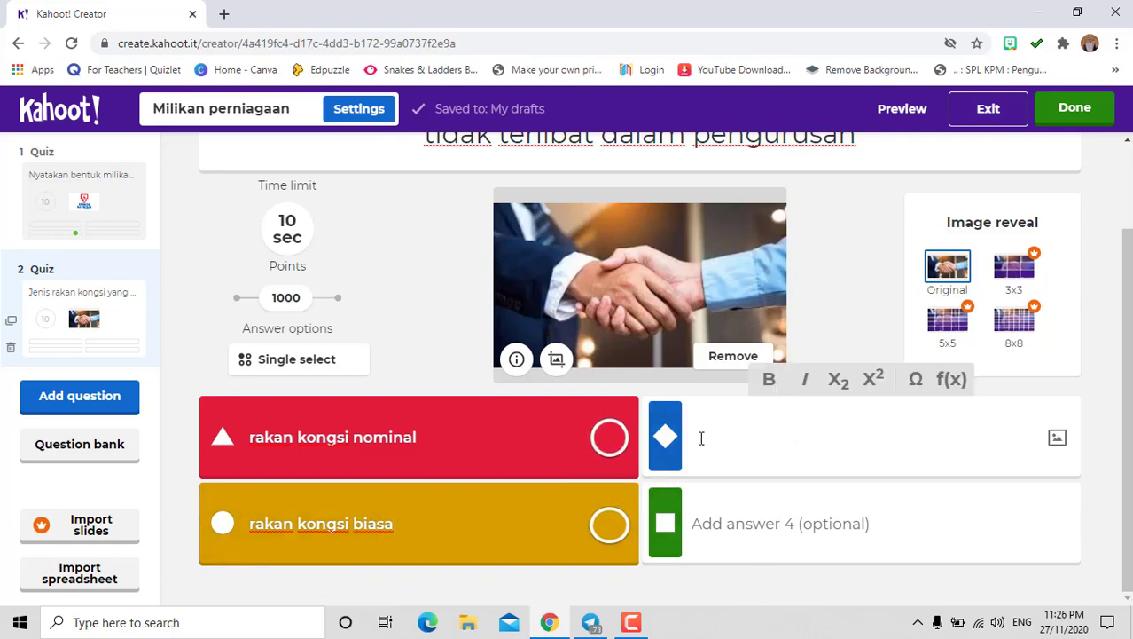
type("rakan kon")
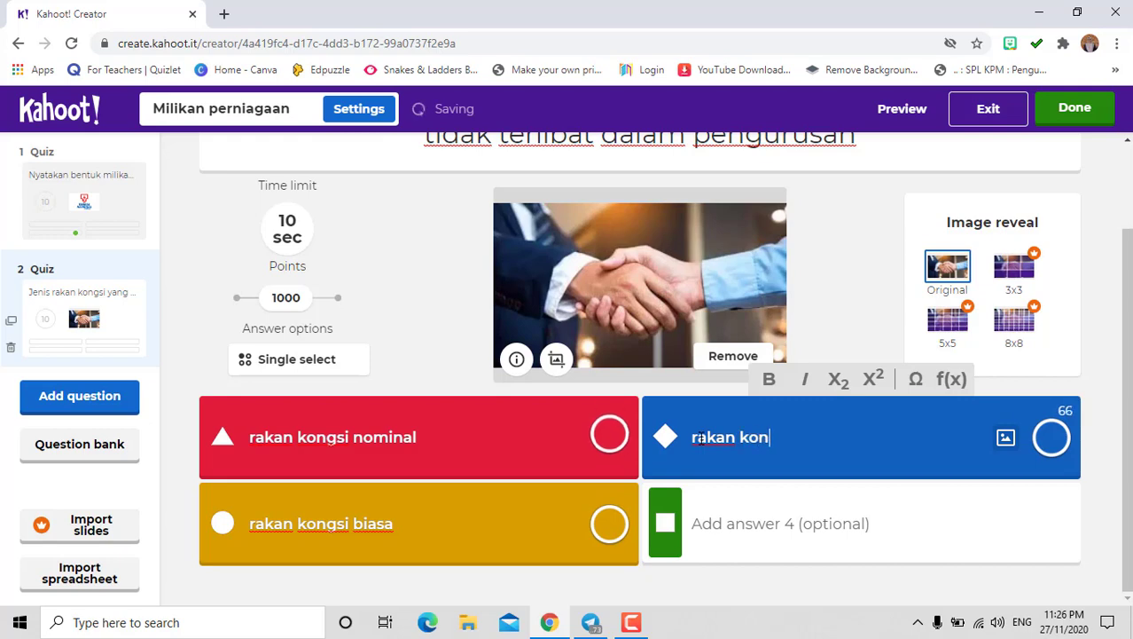
type("gsi lelap")
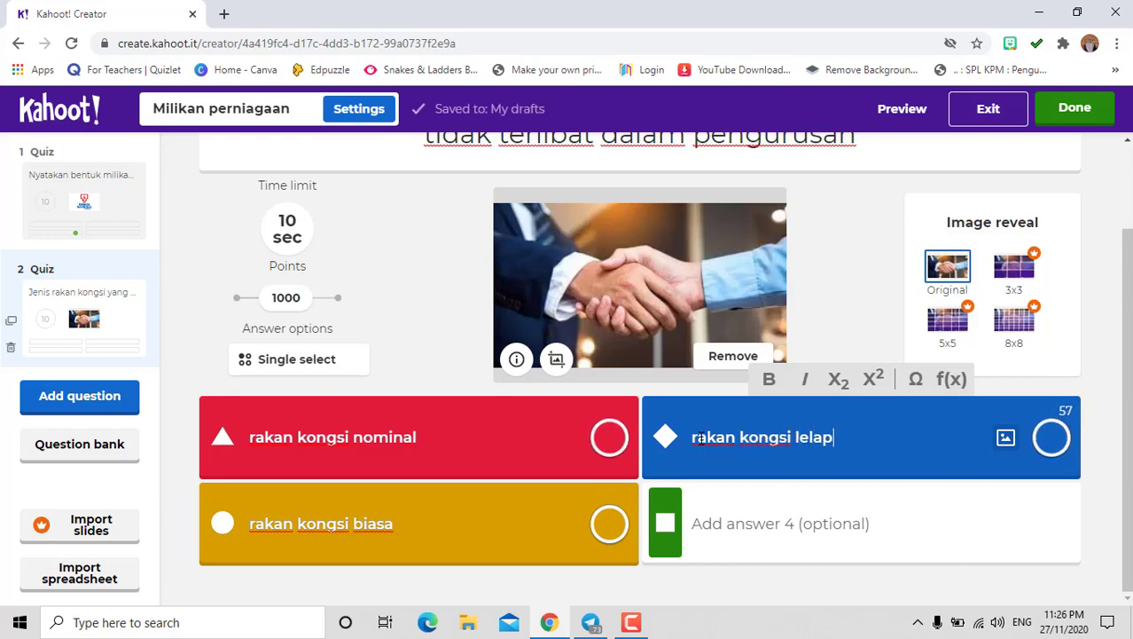
left_click(696, 528)
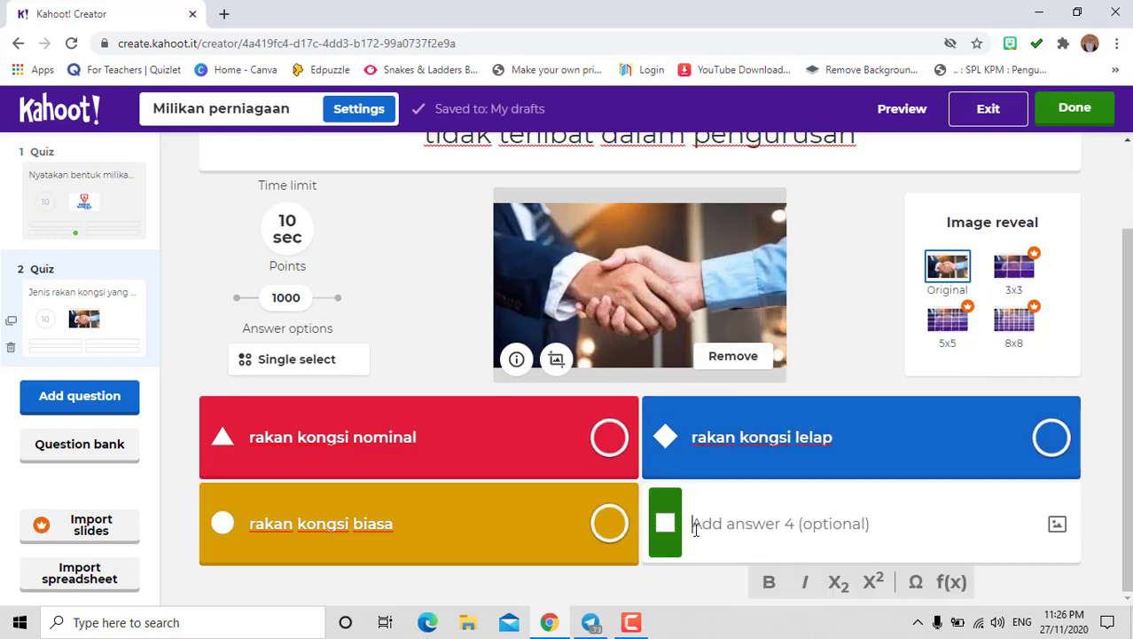
type("raka")
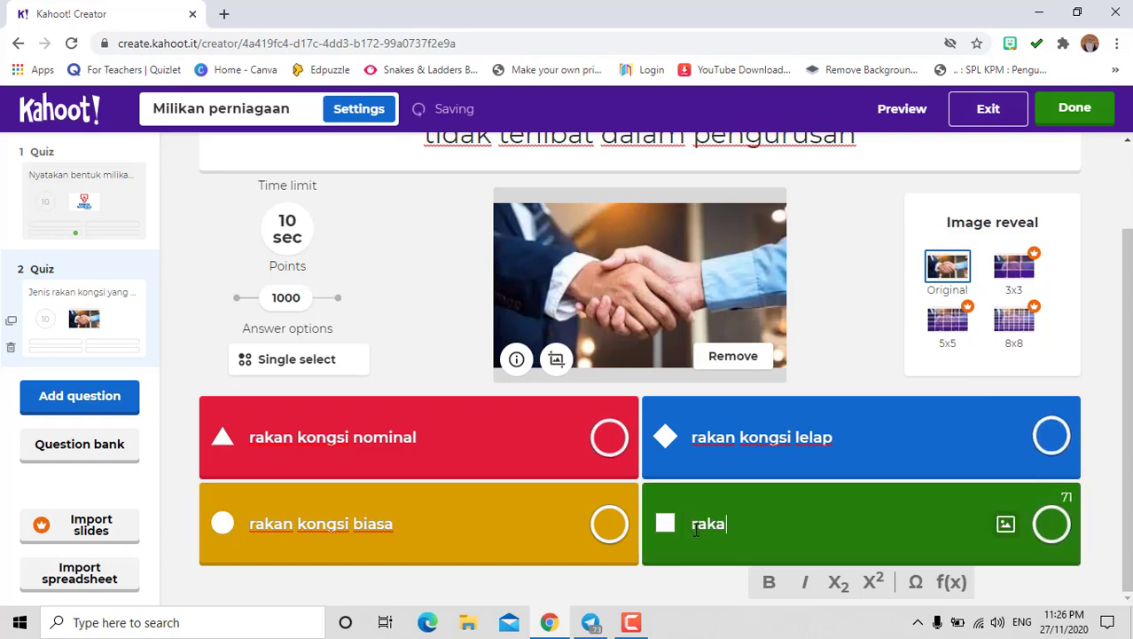
type("n kongsi ")
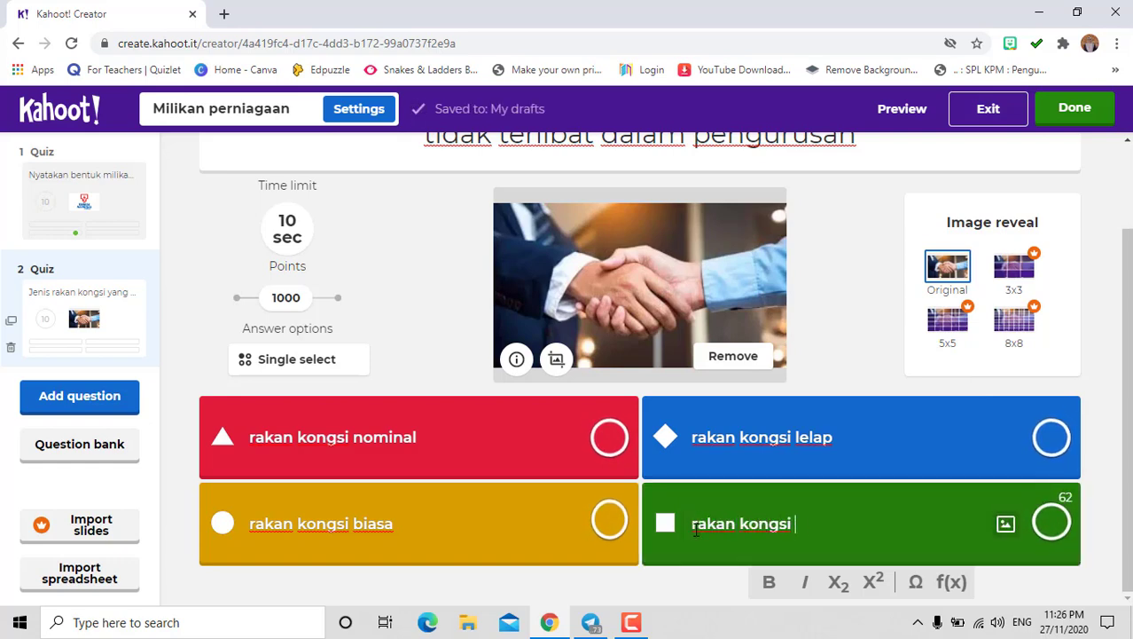
type("aktif")
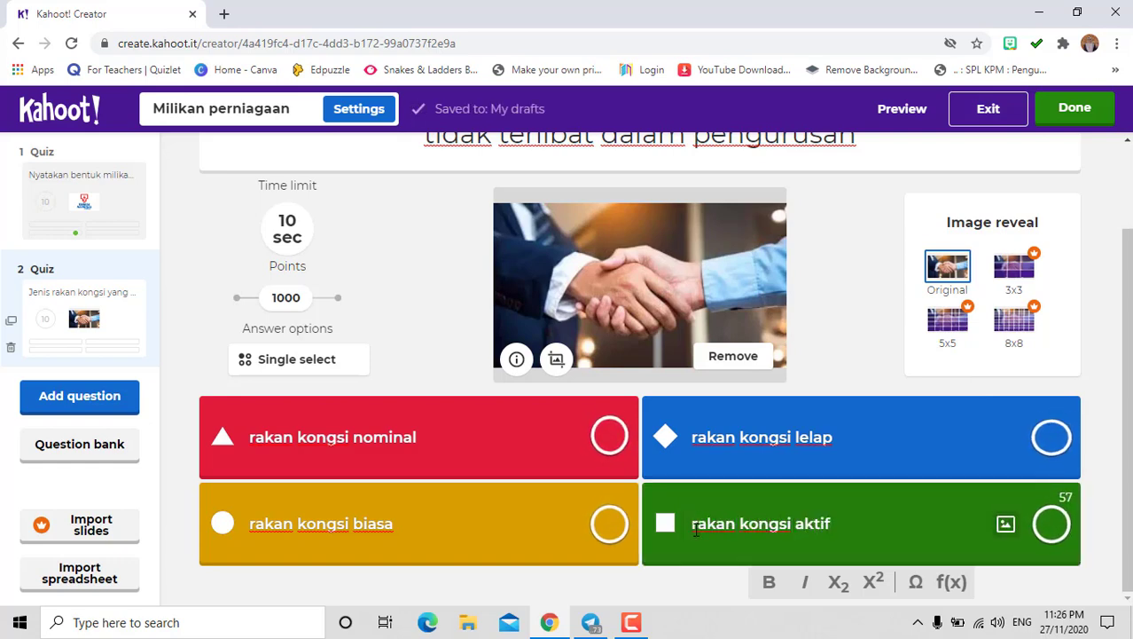
Step: Mark "rakan kongsi lelap" as the correct answer to question 2
left_click(1052, 440)
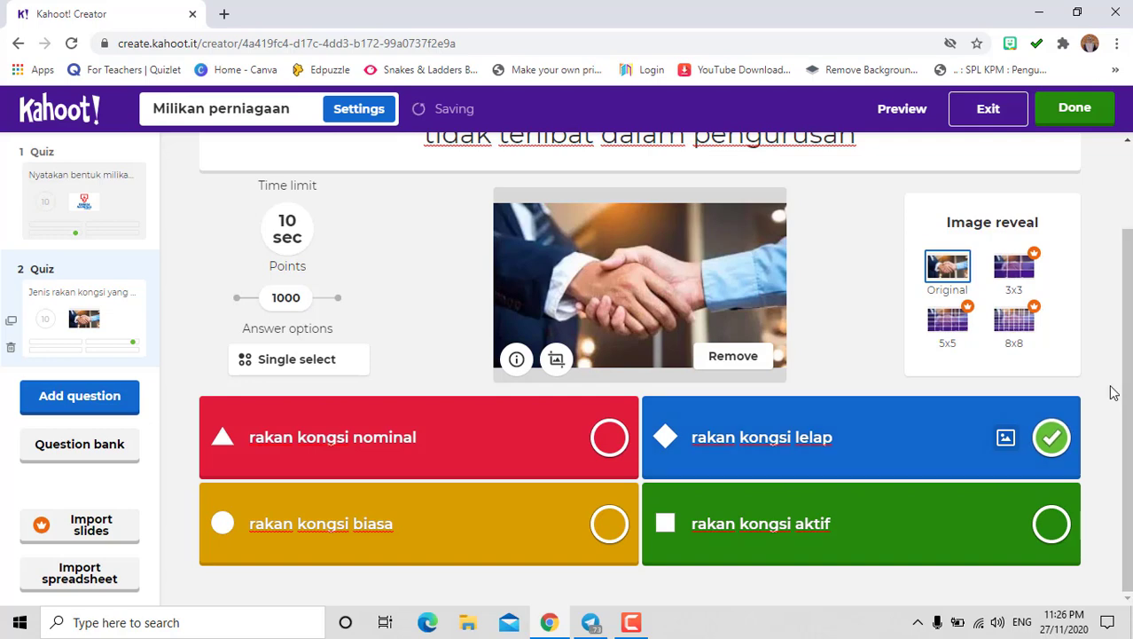
scroll(1131, 379, "up", 2)
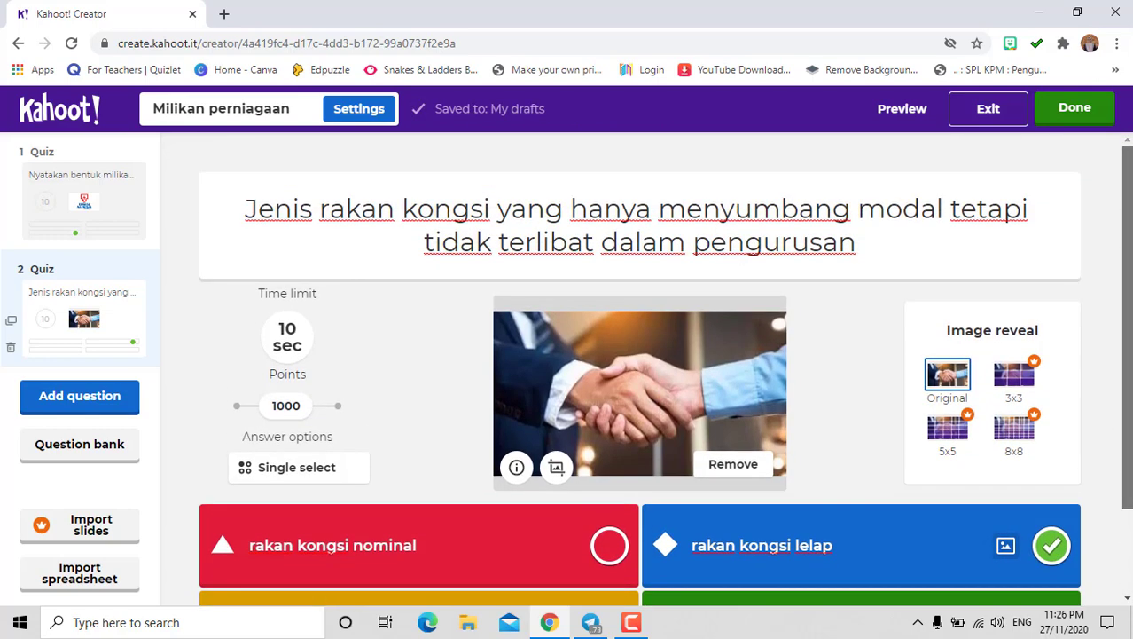
scroll(1123, 417, "down", 2)
scroll(1123, 417, "up", 2)
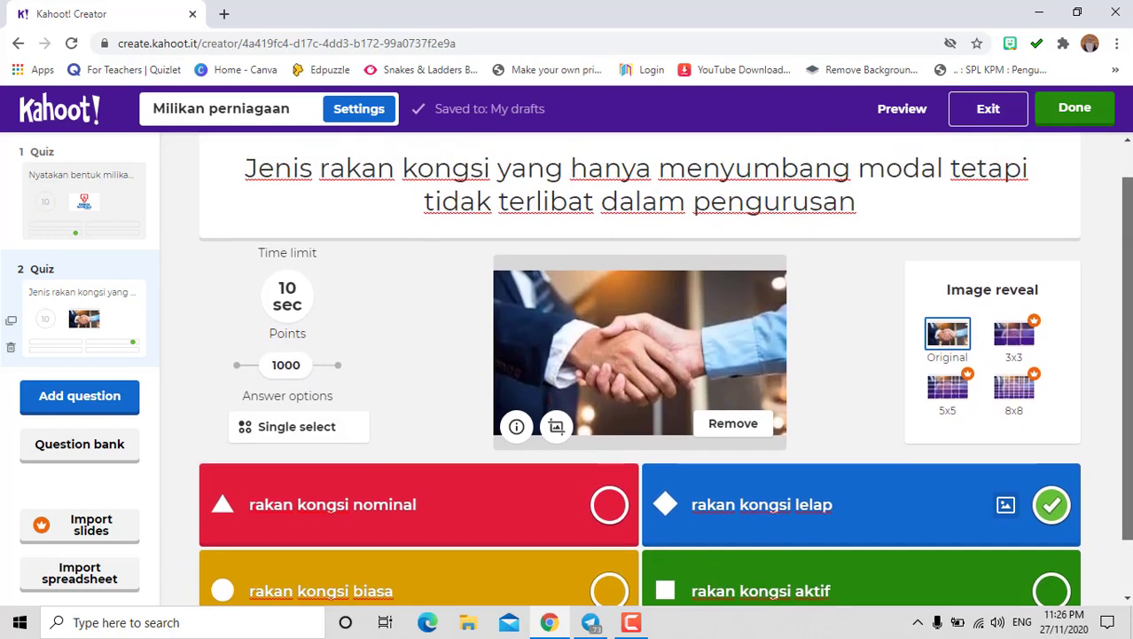
Step: Preview question 2 and question 1 as players see them, and return to the quiz editor
left_click(901, 116)
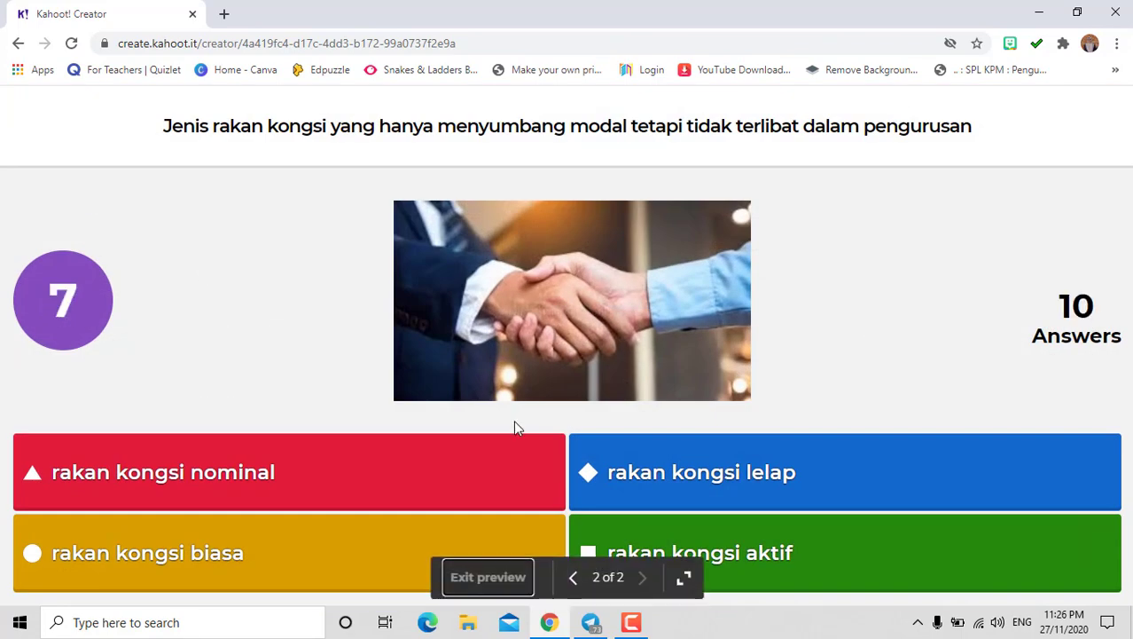
left_click(572, 580)
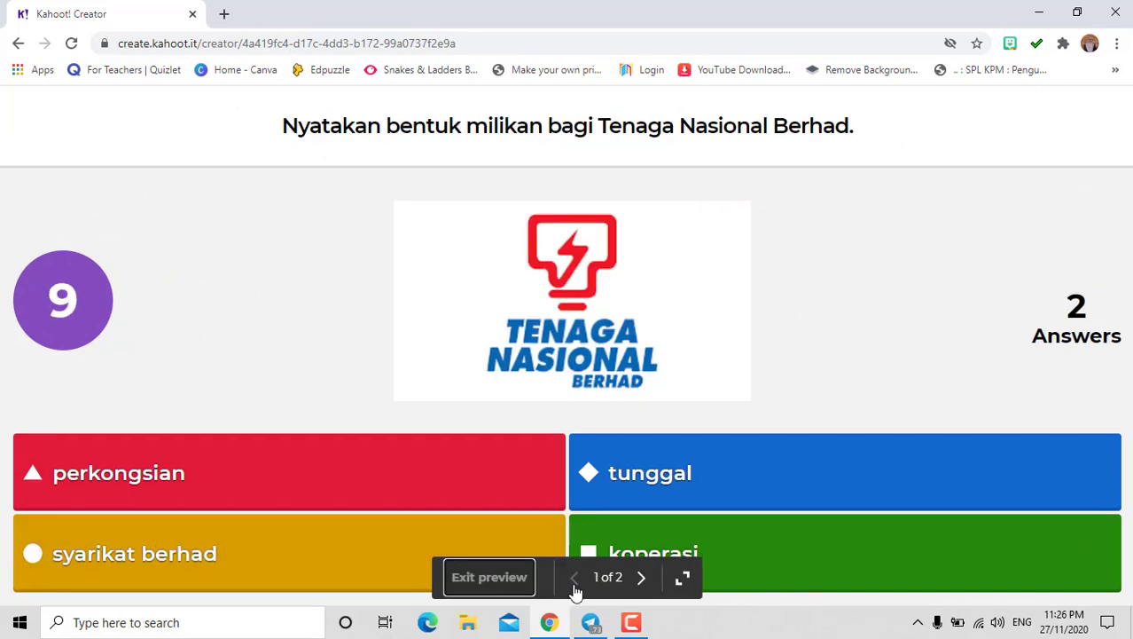
left_click(455, 582)
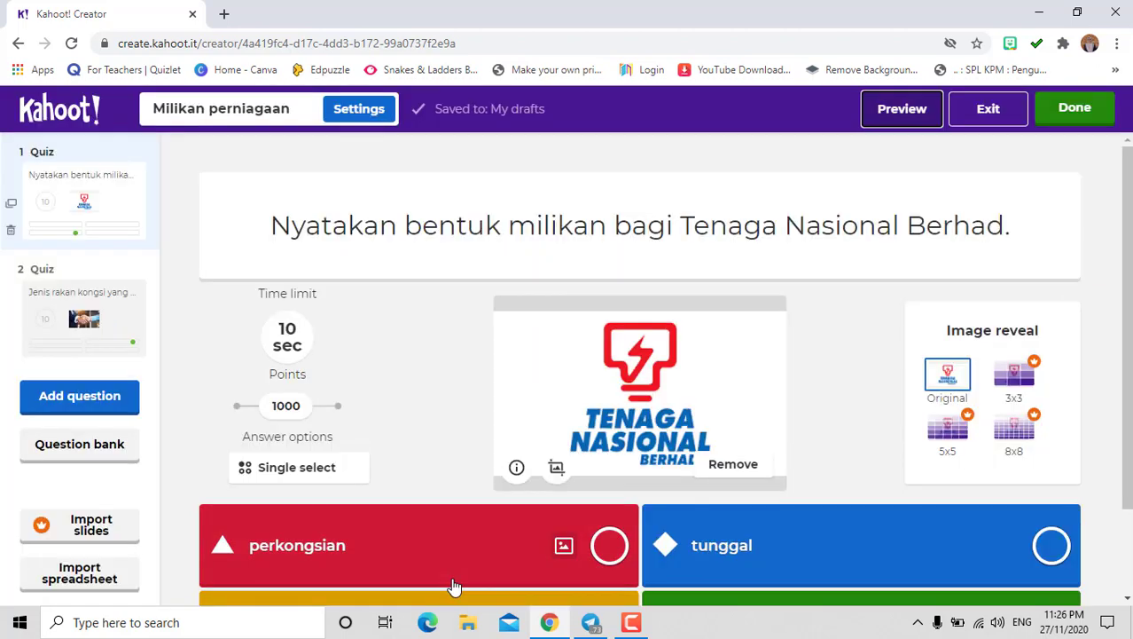
Step: Finish the quiz, review the suggested follow-up options and launch a test of the kahoot
left_click(1077, 114)
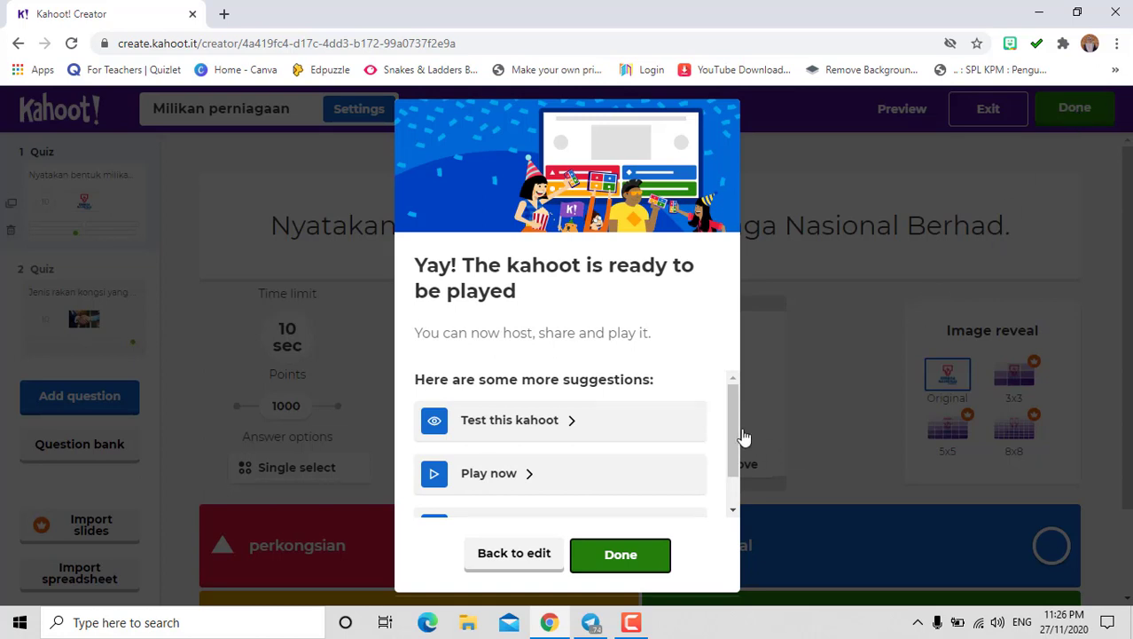
left_click_drag(732, 428, 731, 468)
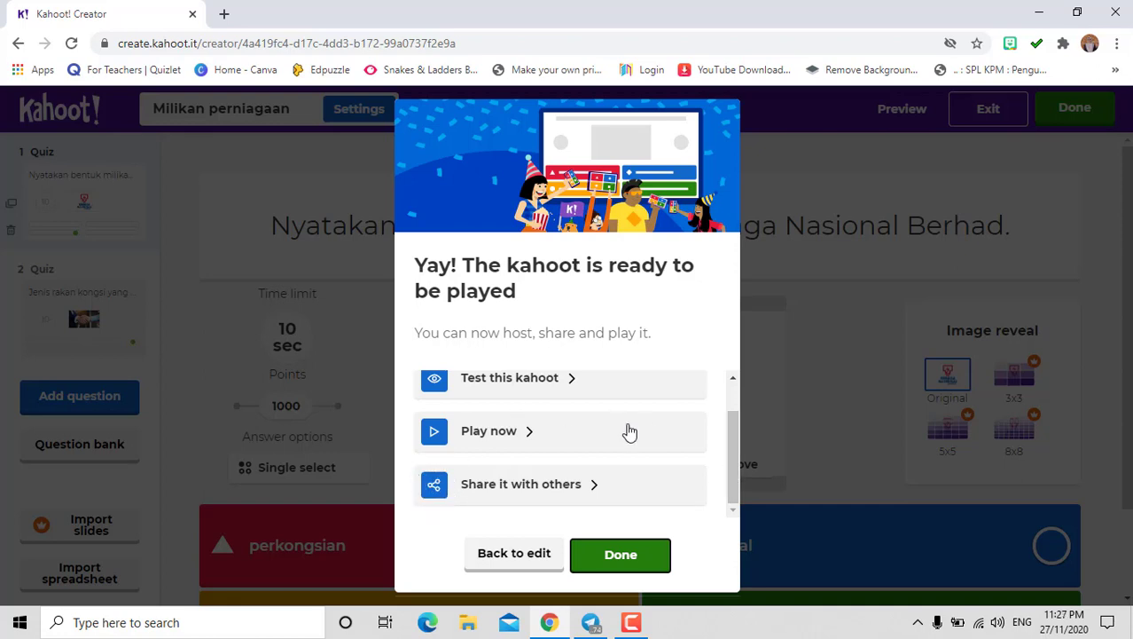
mouse_move(732, 436)
left_mouse_down()
mouse_move(734, 407)
mouse_move(733, 418)
left_mouse_up()
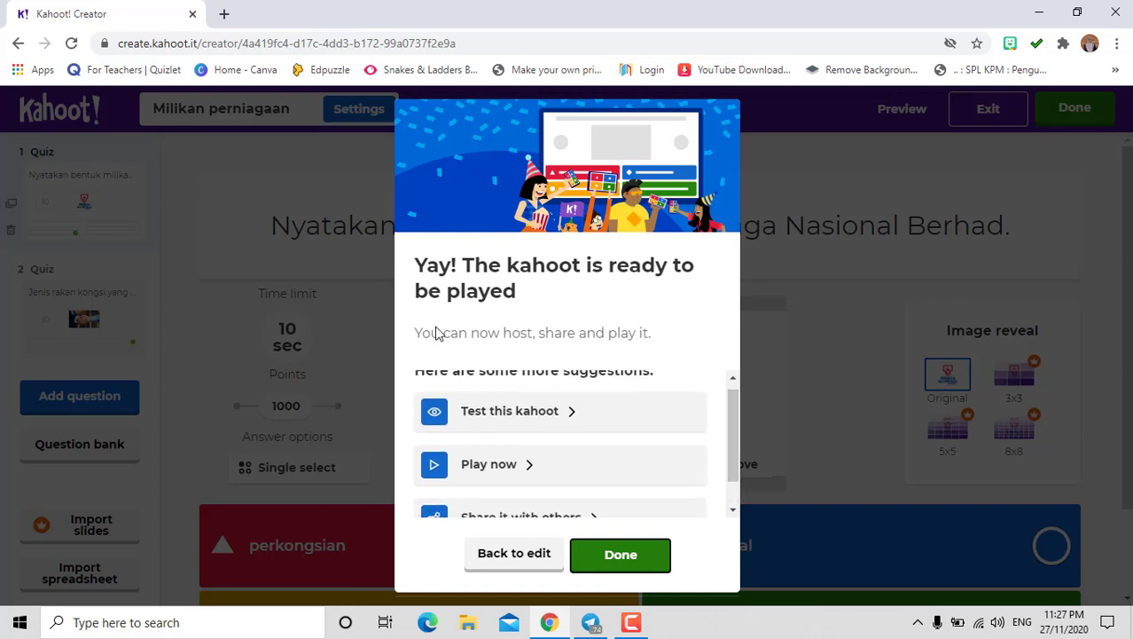
left_click(478, 417)
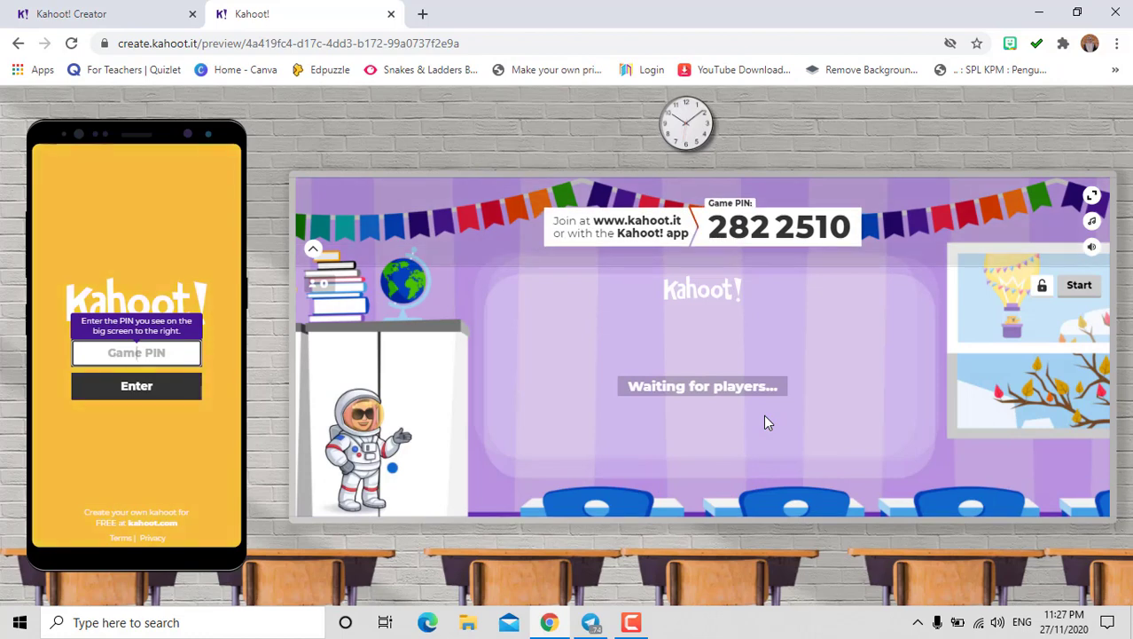
Step: Enter the game PIN on the simulated player phone and submit it
left_click(151, 351)
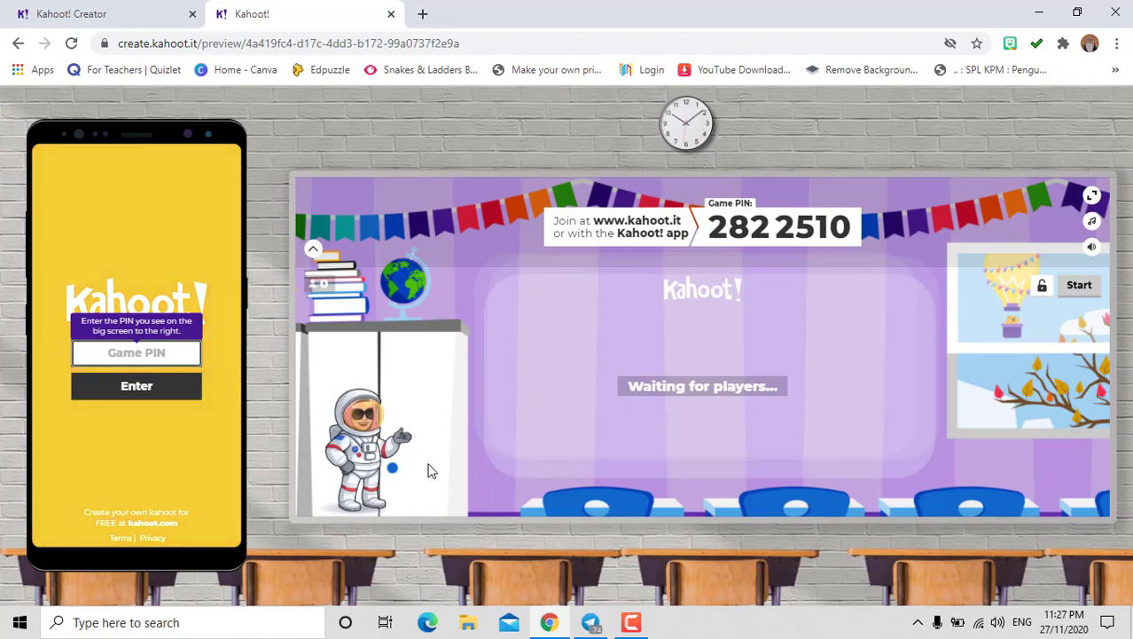
type("28225")
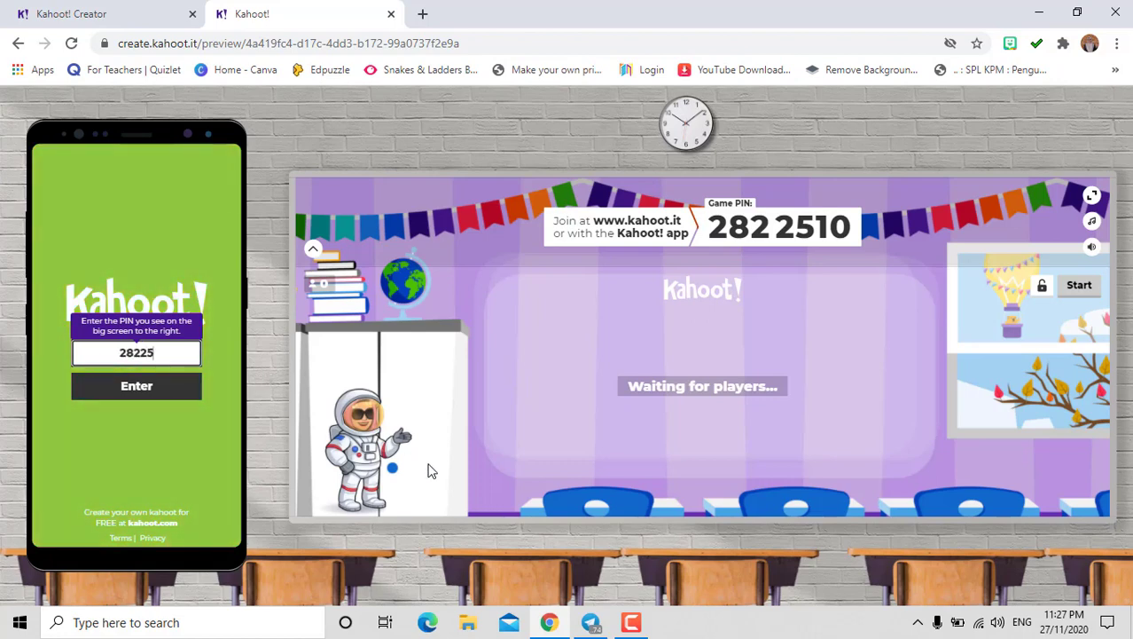
type("10")
left_click(138, 387)
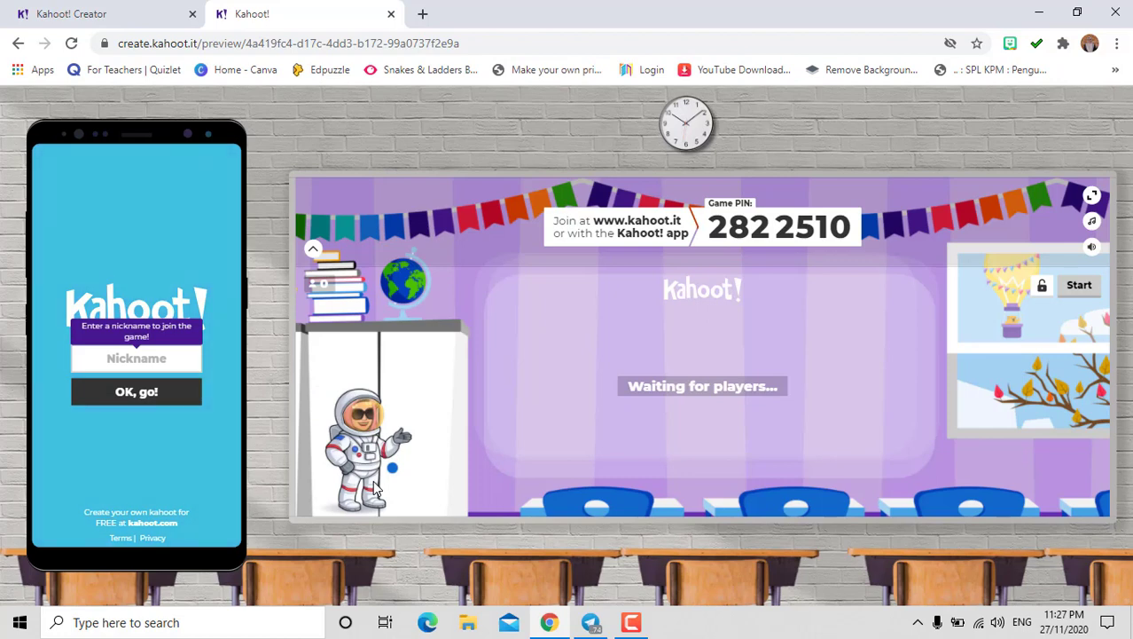
Step: Join the test game with the player's nickname and start the demo game
left_click(122, 364)
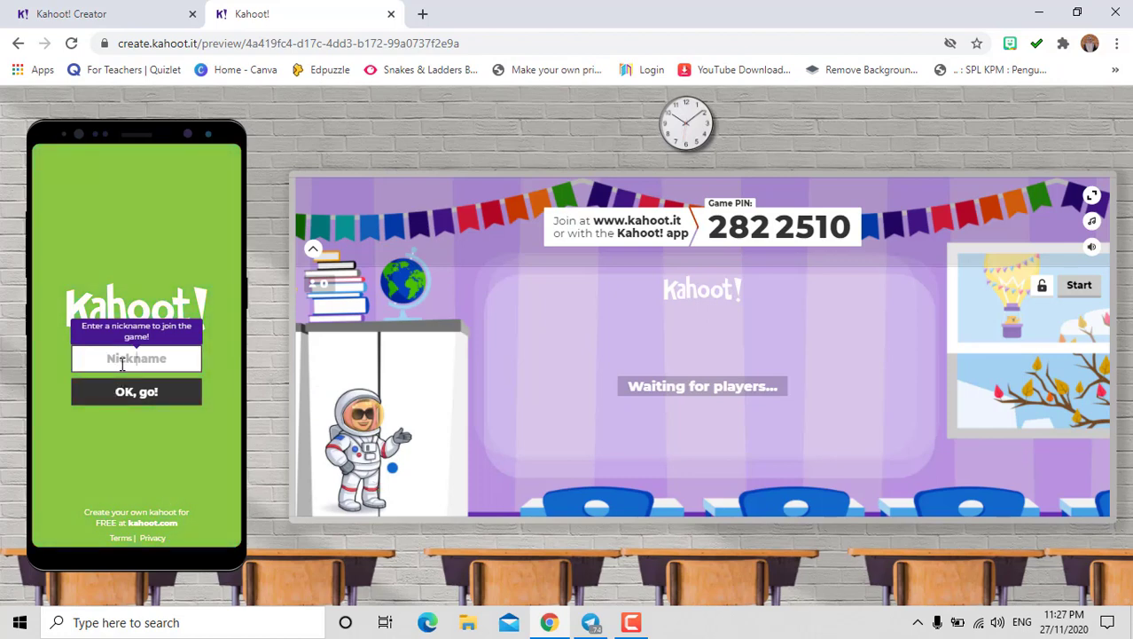
type("Syill")
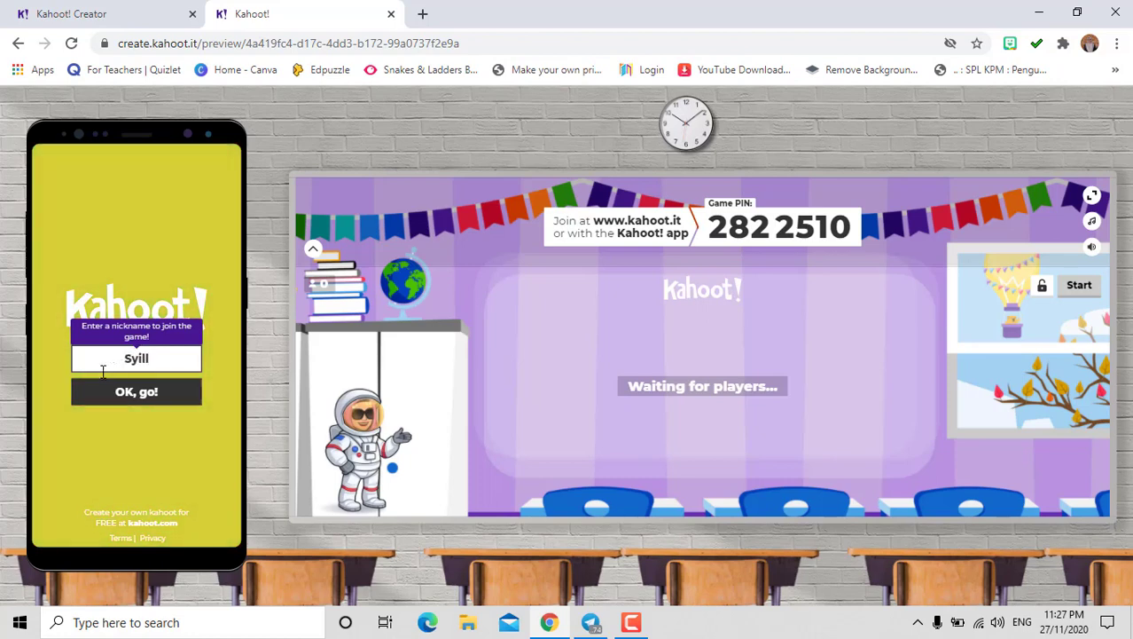
left_click(137, 392)
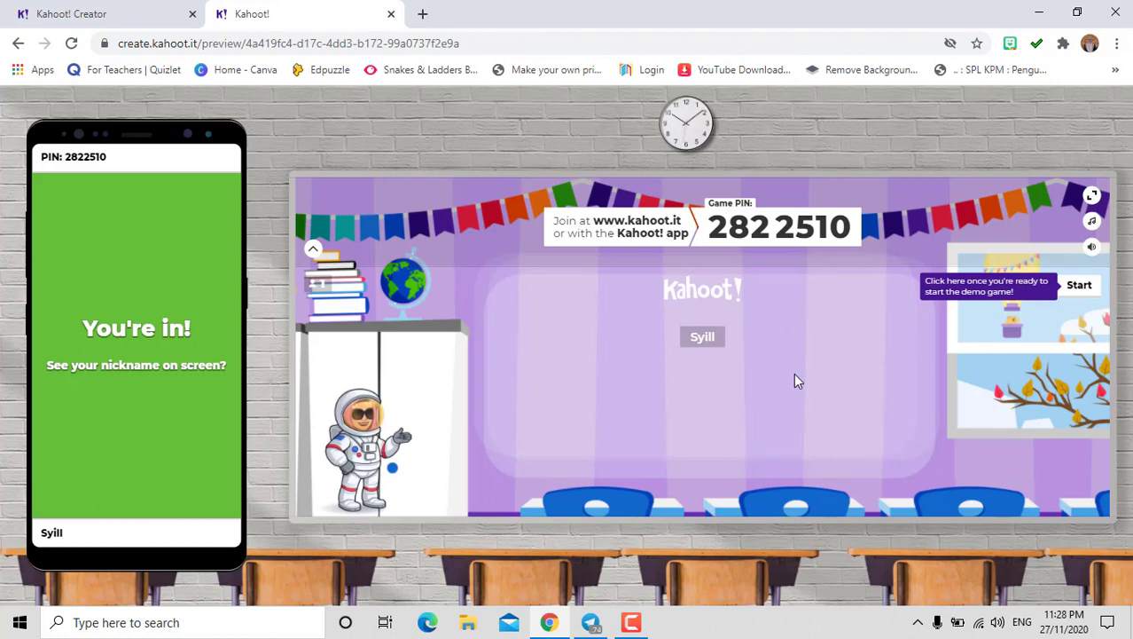
left_click(1079, 284)
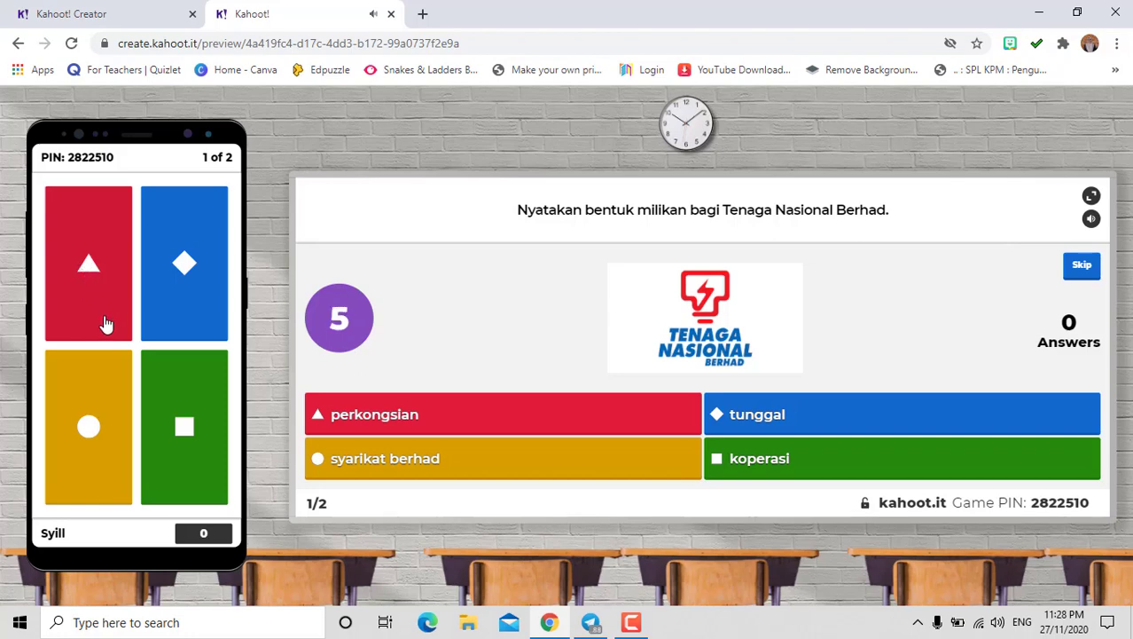
Step: Answer question 1 with "perkongsian" and advance past the scoreboard to question 2
left_click(96, 284)
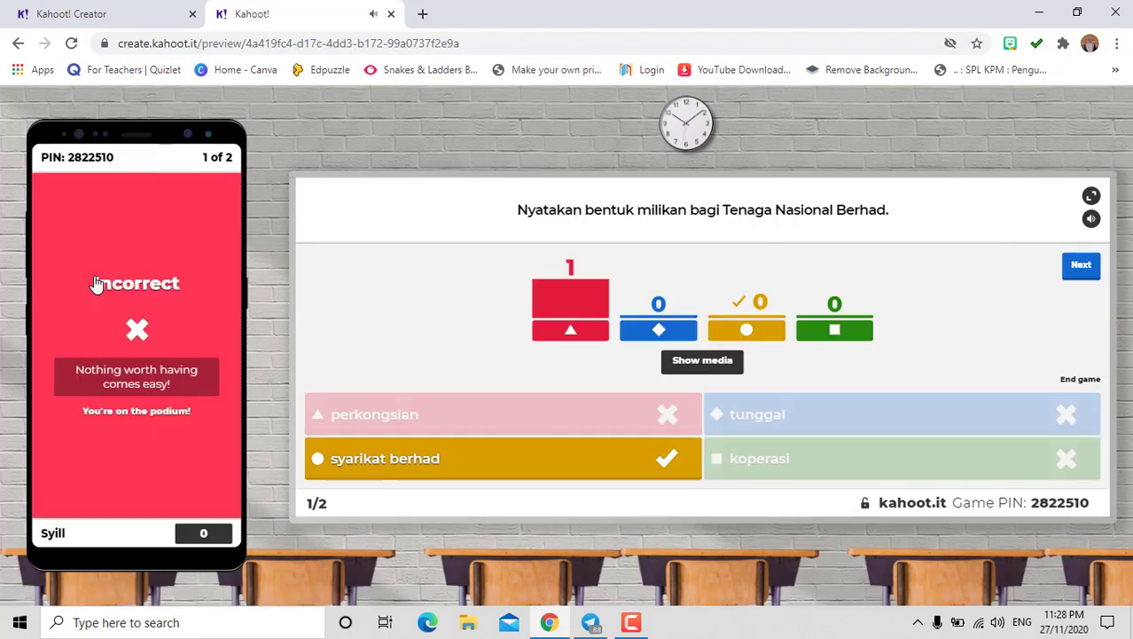
left_click(1085, 270)
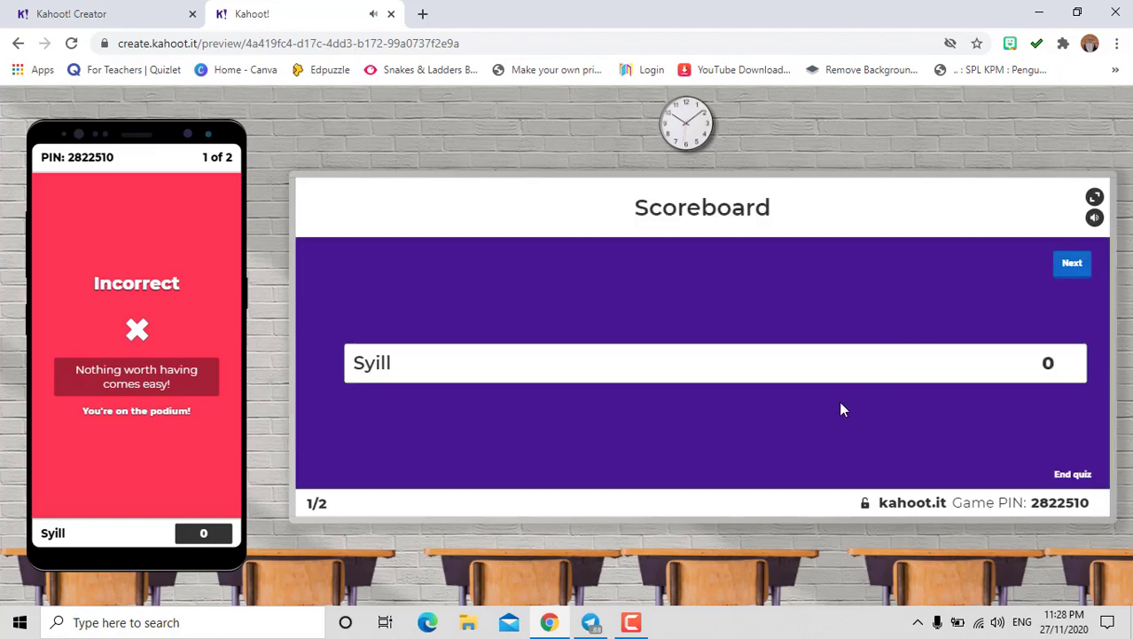
left_click(1075, 267)
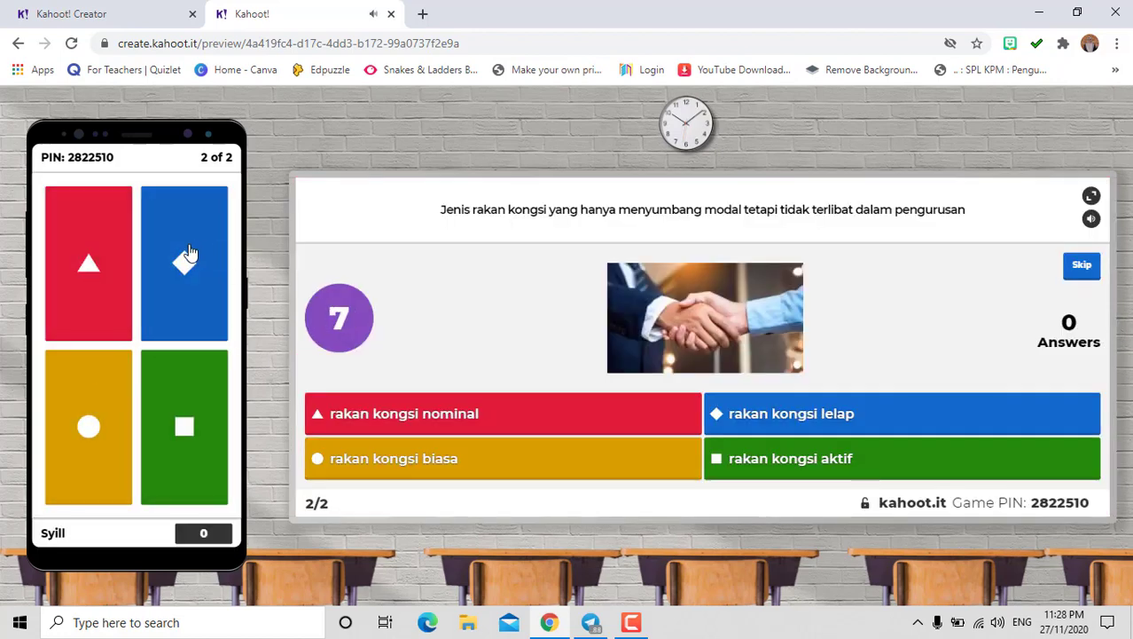
Step: Answer question 2 with "rakan kongsi lelap" and continue past the podium to the game summary
left_click(189, 253)
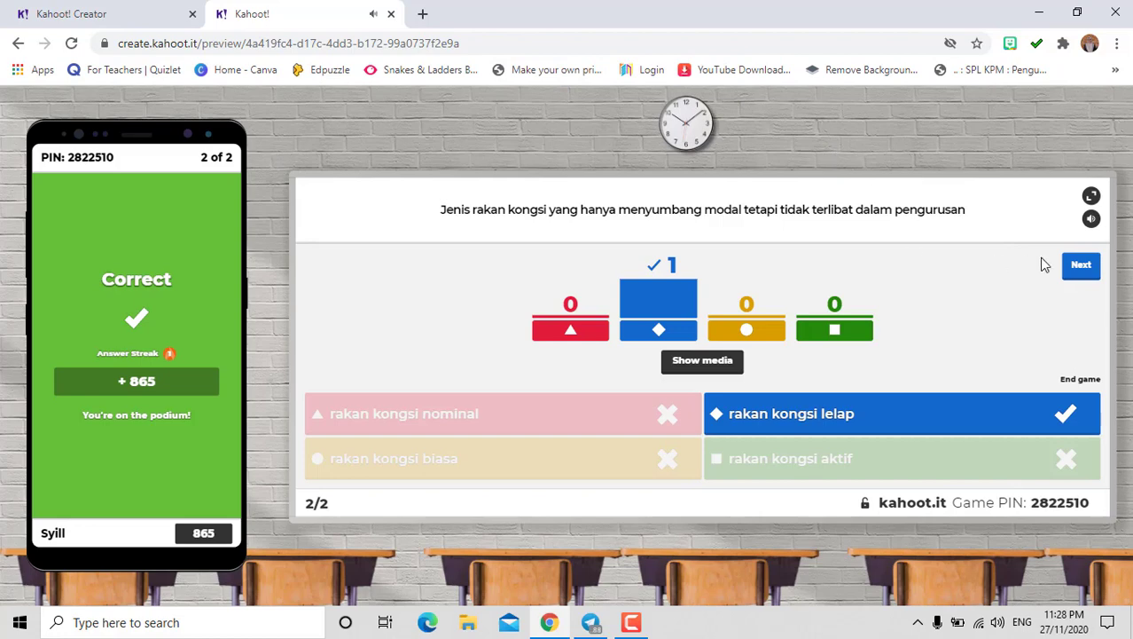
left_click(1088, 275)
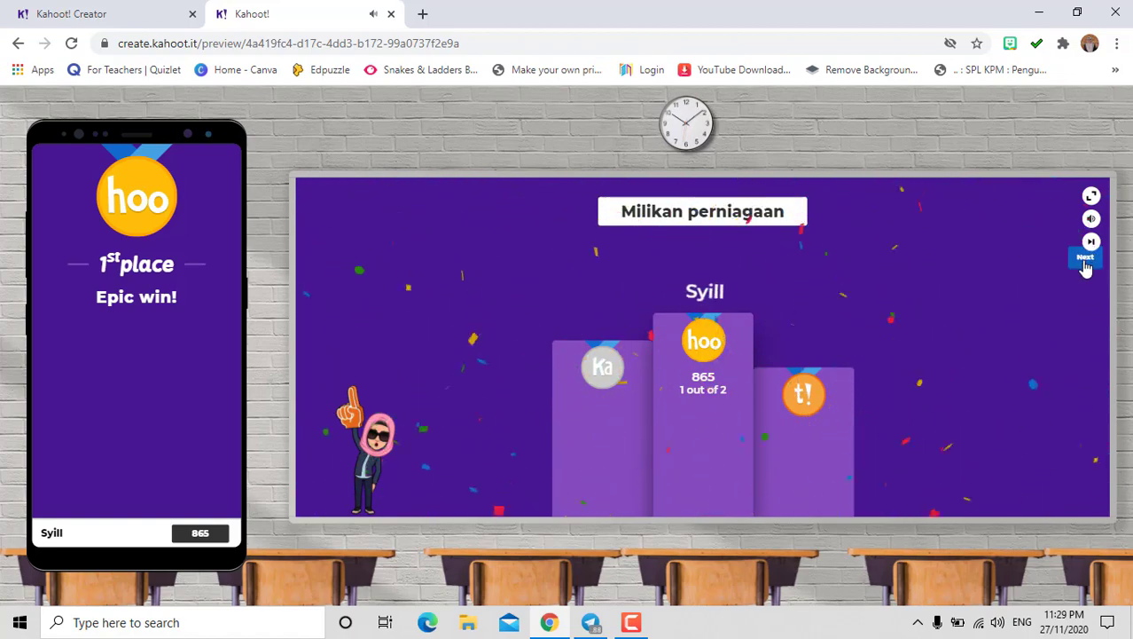
left_click(1091, 243)
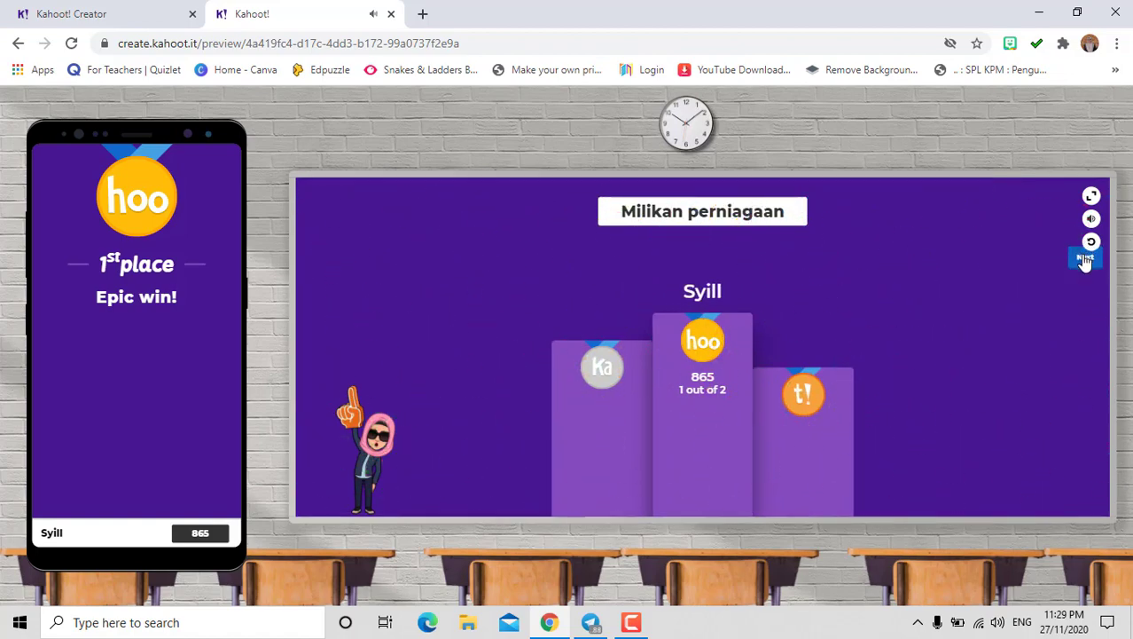
left_click(1084, 259)
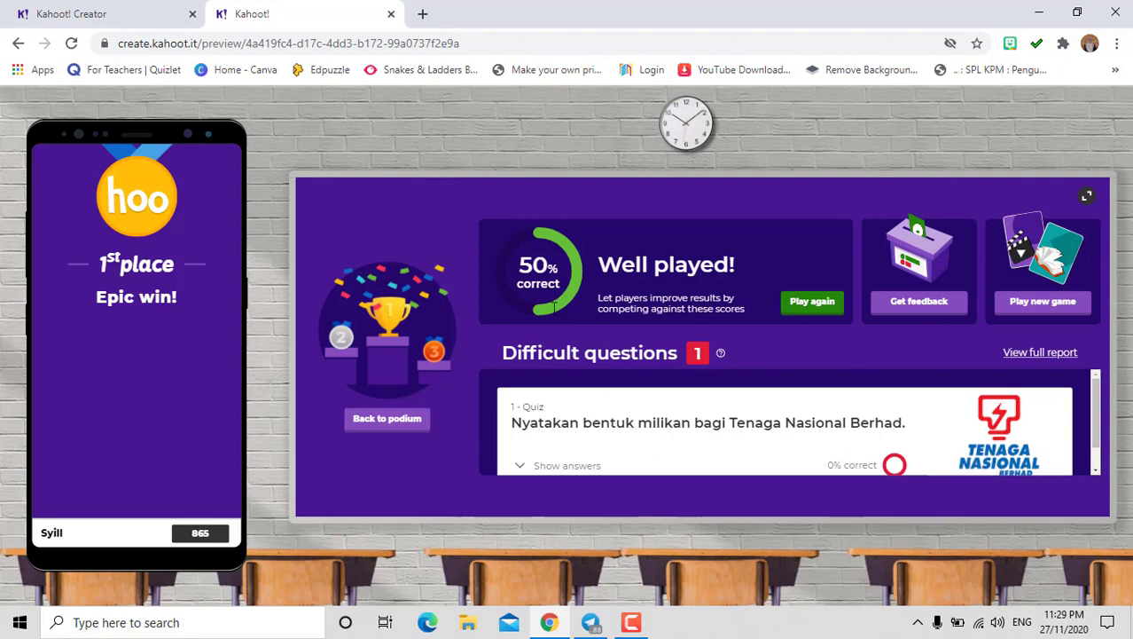
Step: Return to the quiz creator and go back to editing the quiz from the ready-to-play dialog
left_click(127, 11)
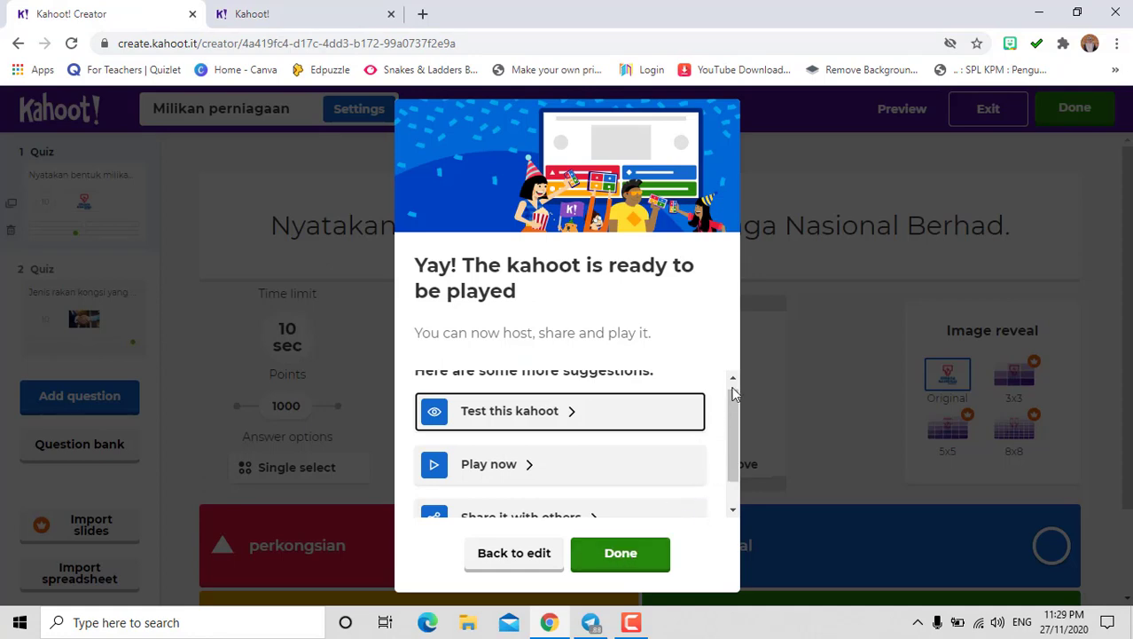
left_click_drag(733, 423, 729, 448)
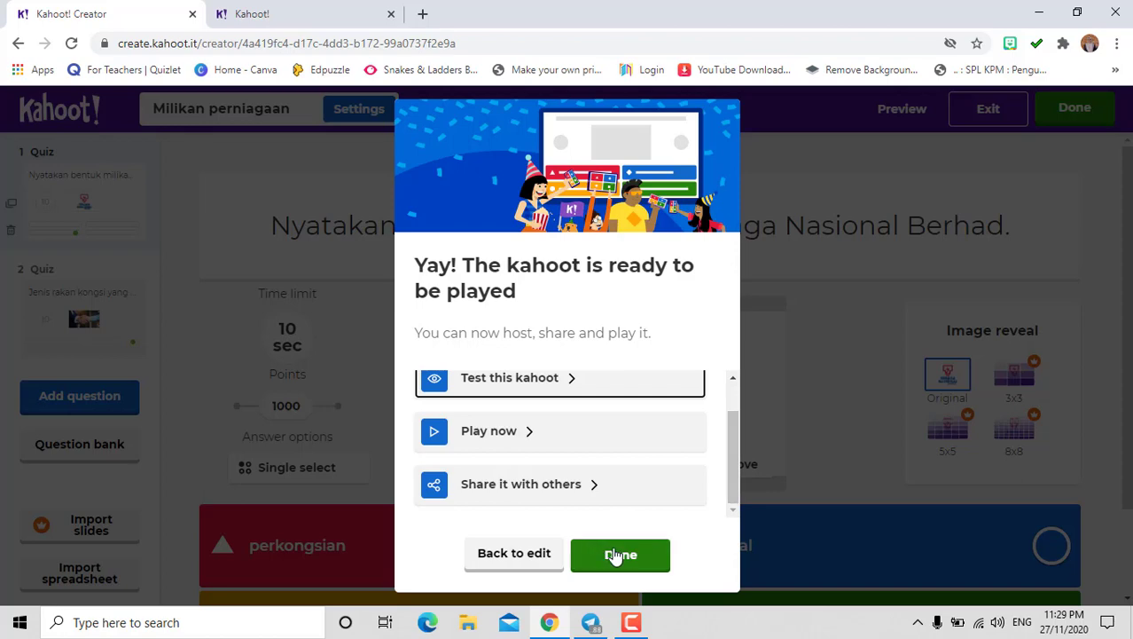
left_click(514, 557)
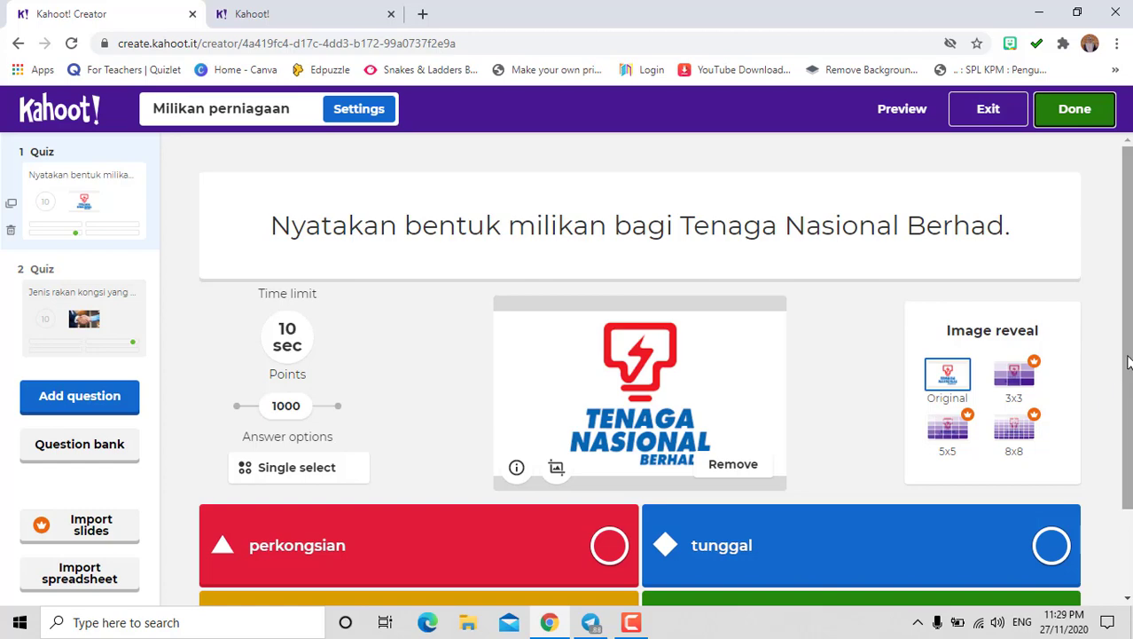
scroll(1128, 361, "down", 3)
scroll(1128, 361, "up", 3)
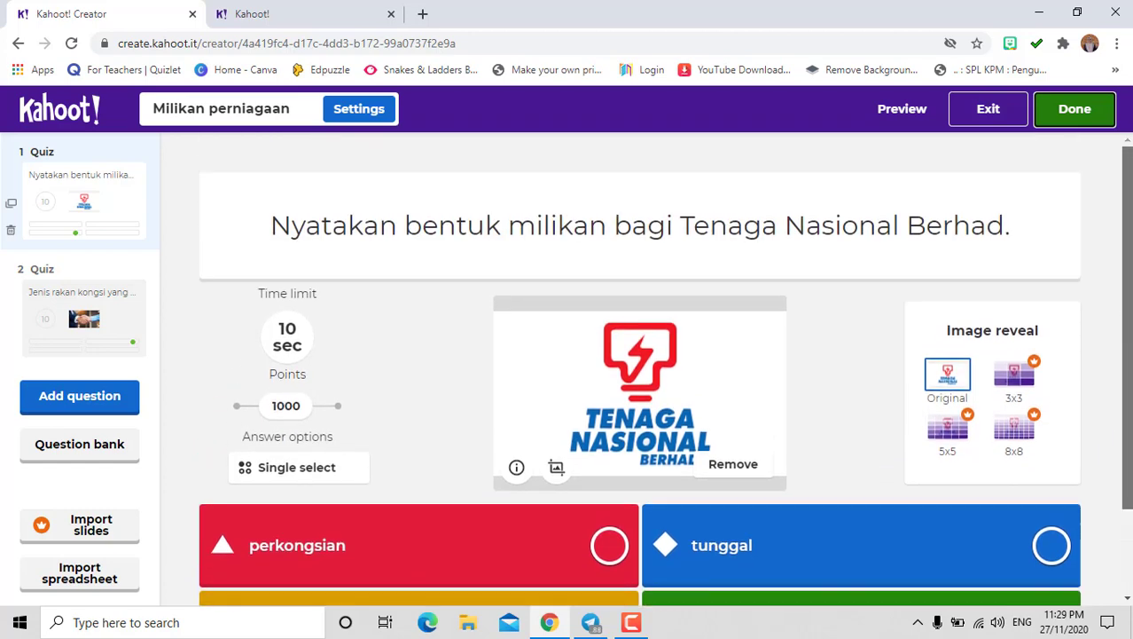
Step: Sample the Fantasy, Adventure, Funk and Reggae tracks in the quiz settings, set the lobby music to Reggae and save
left_click(375, 113)
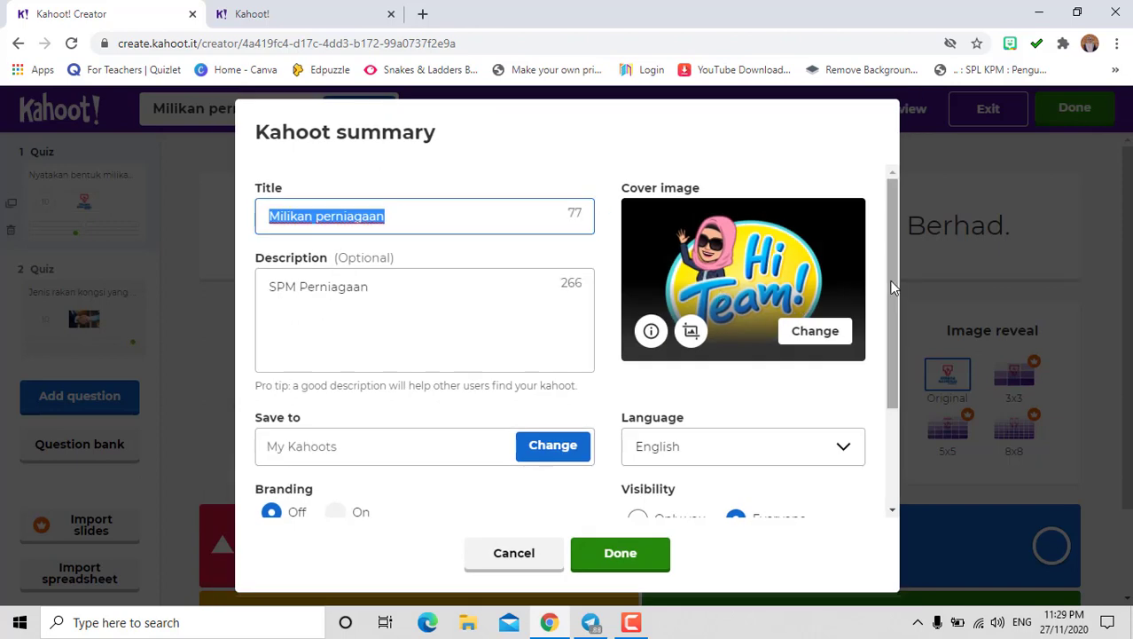
left_click_drag(892, 282, 889, 396)
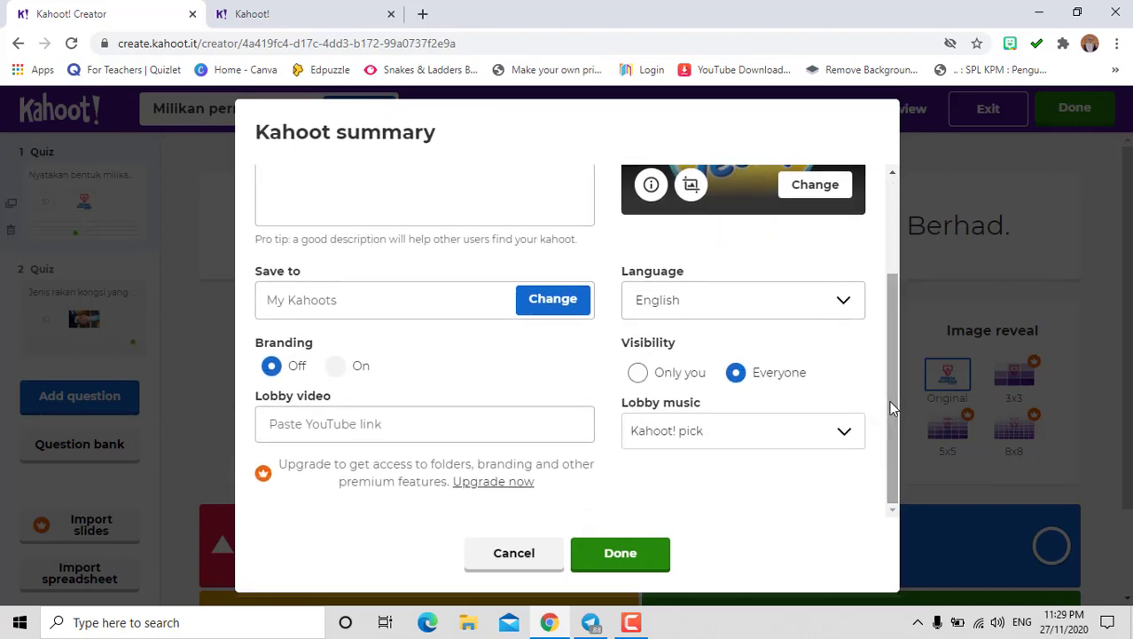
left_click(845, 432)
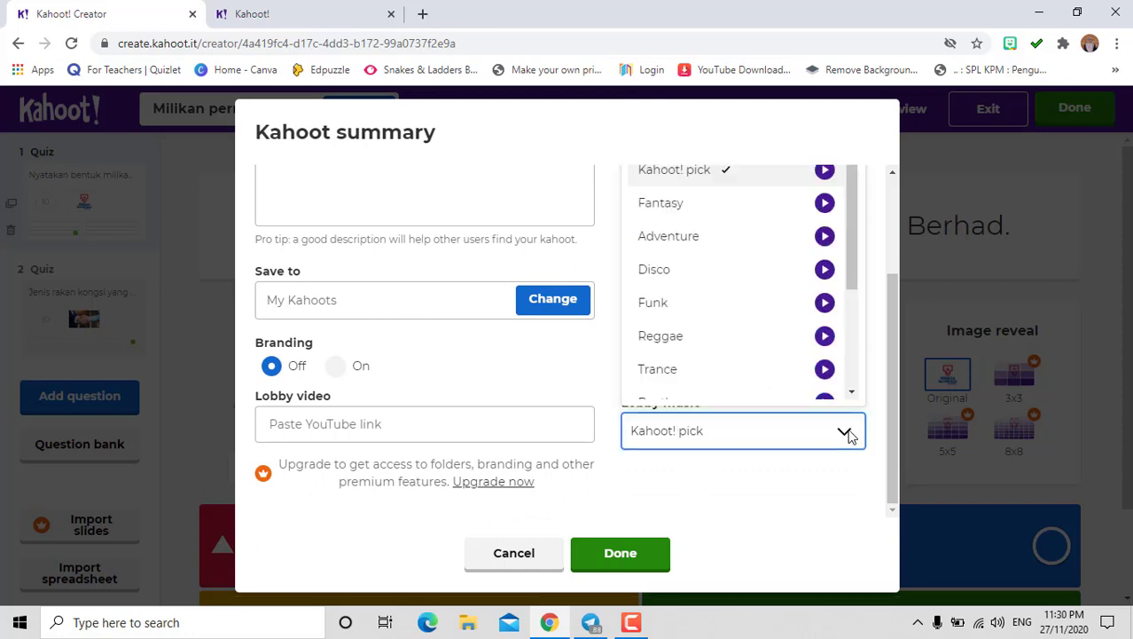
left_click(825, 204)
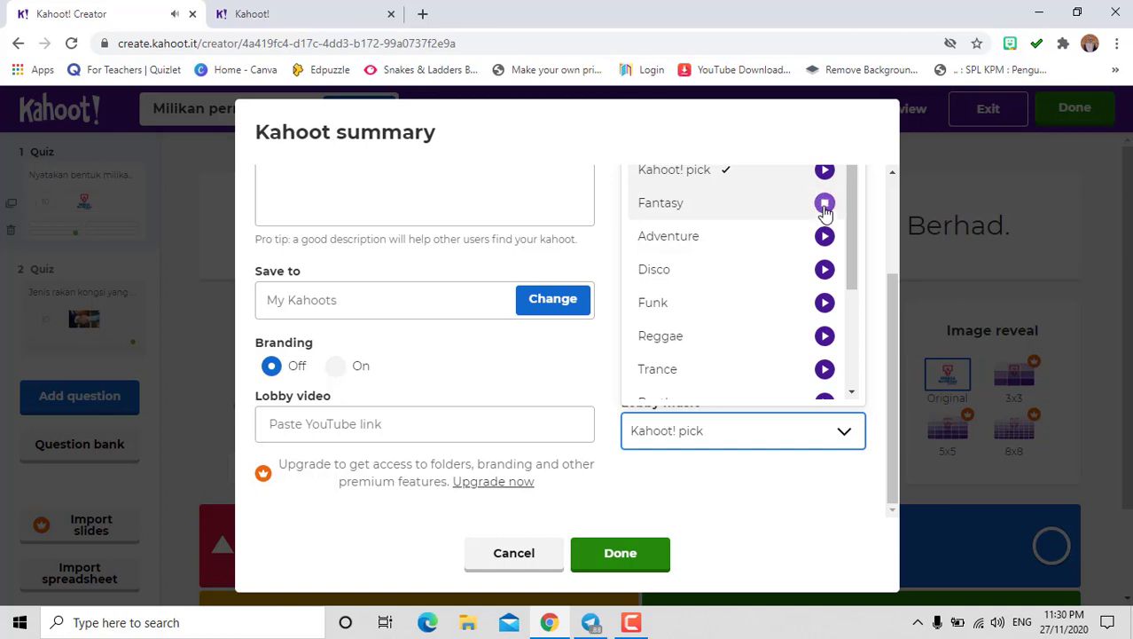
left_click(825, 206)
left_click(824, 237)
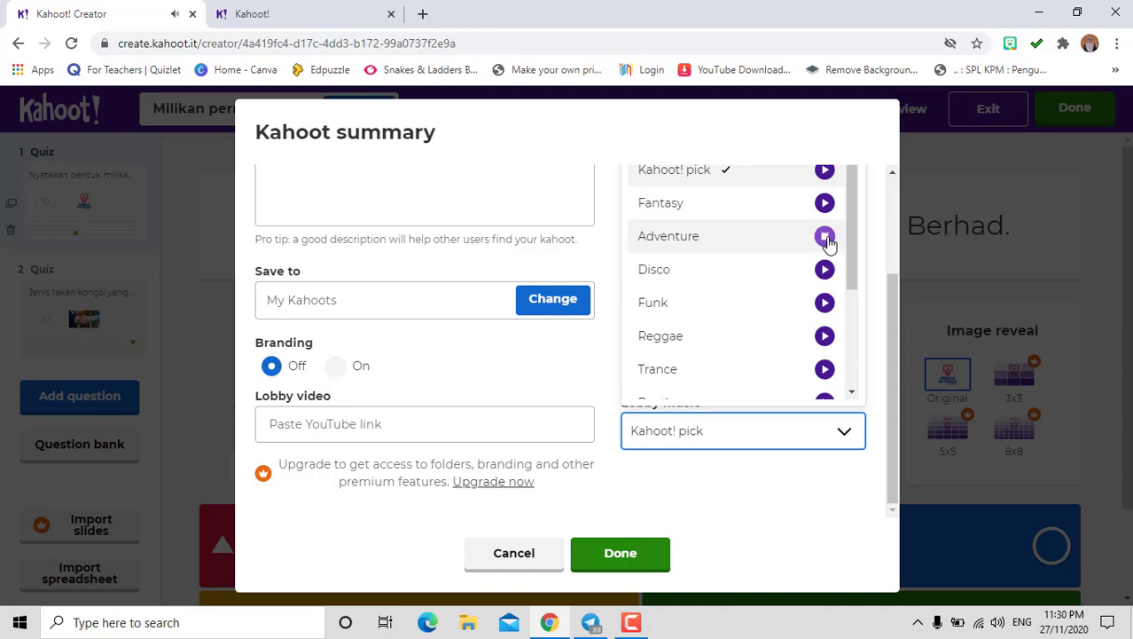
left_click(827, 237)
left_click(825, 305)
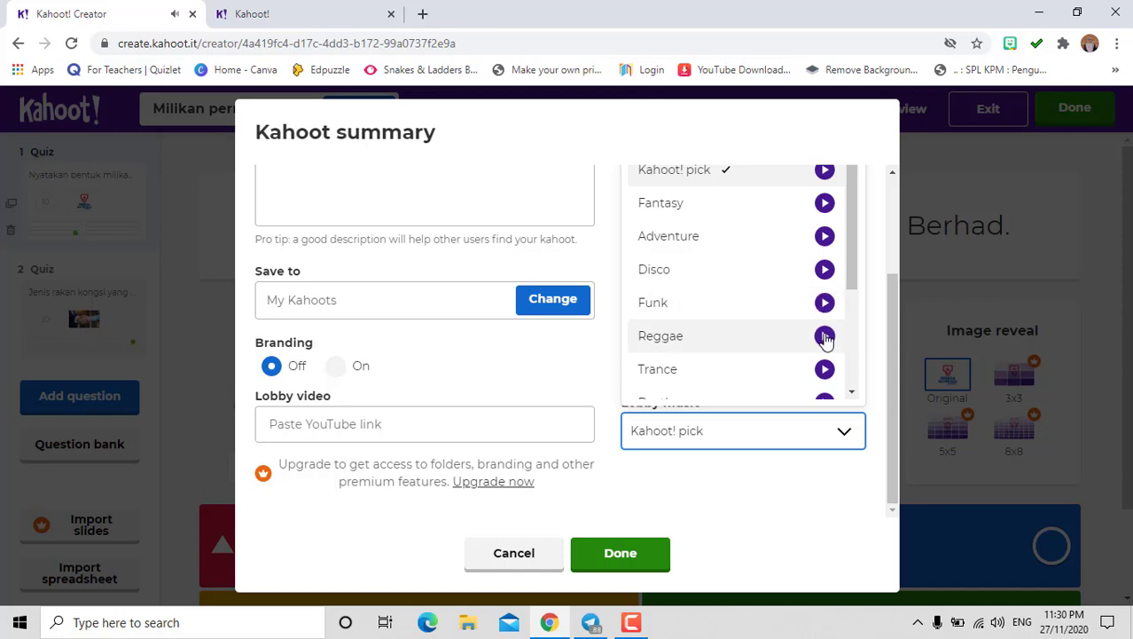
left_click(825, 337)
left_click(825, 337)
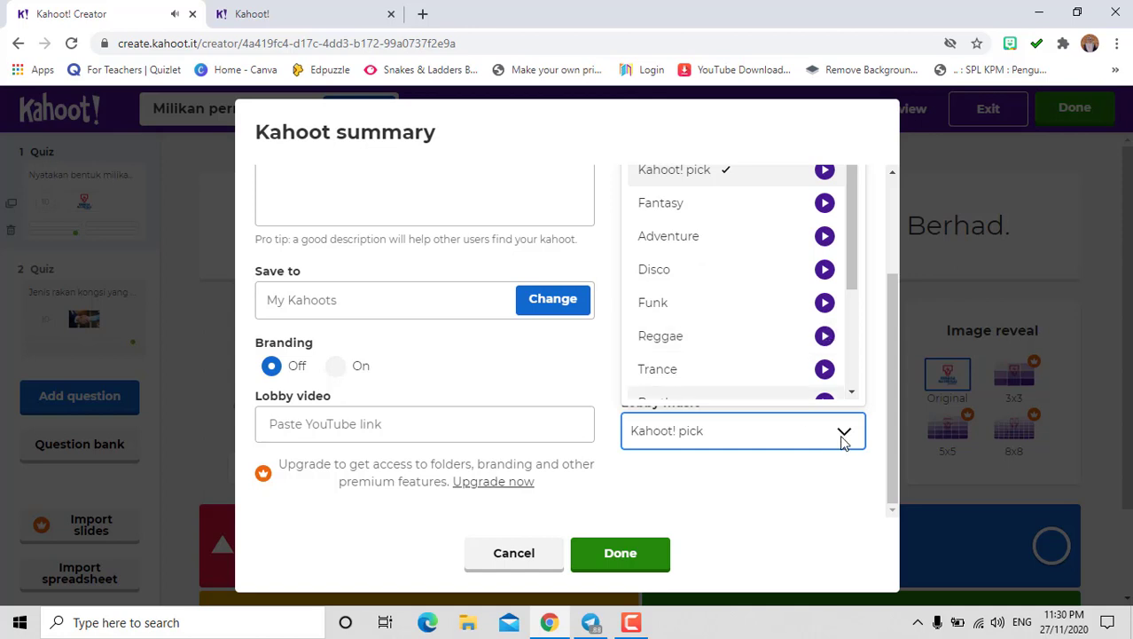
left_click(660, 343)
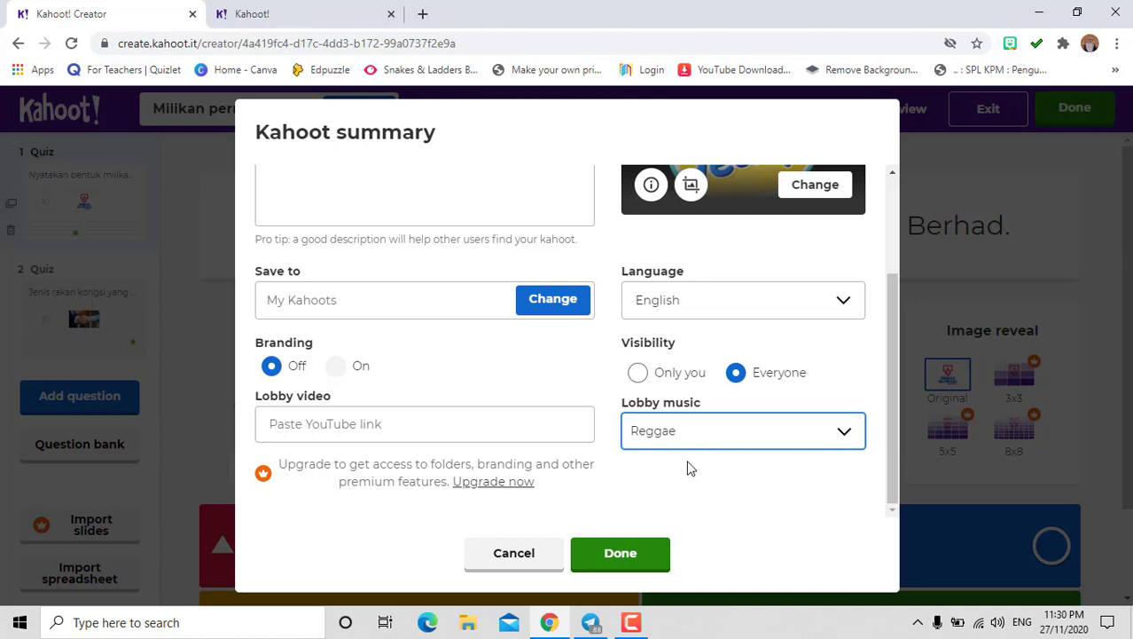
left_click(623, 557)
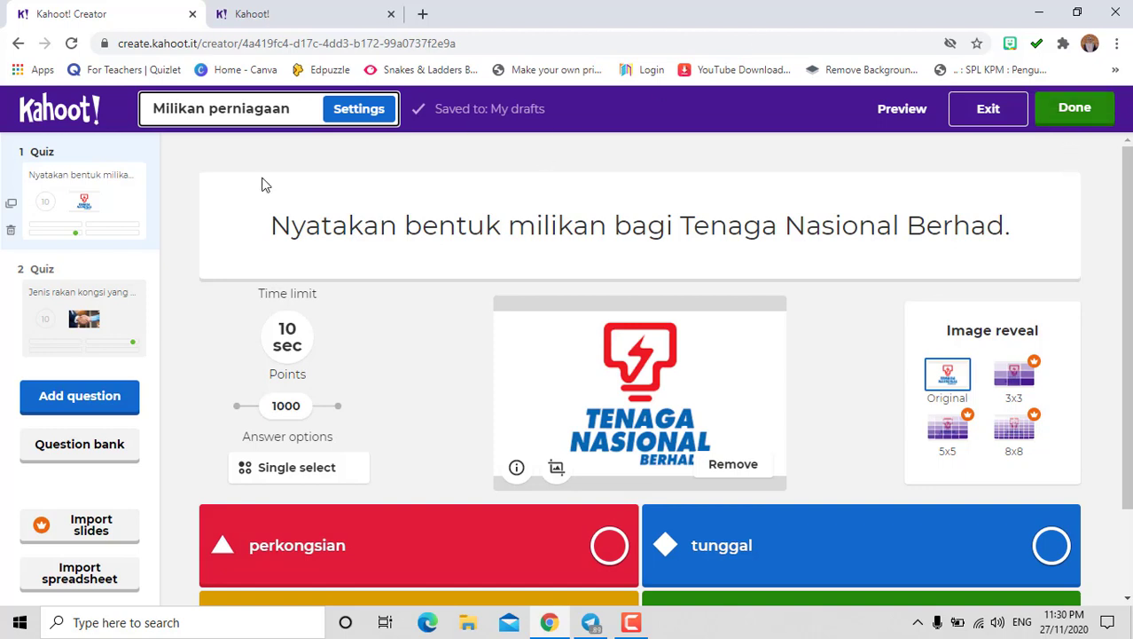
Step: Finish editing the quiz and host it as a live Teach game in Classic player-versus-player mode
left_click(1067, 121)
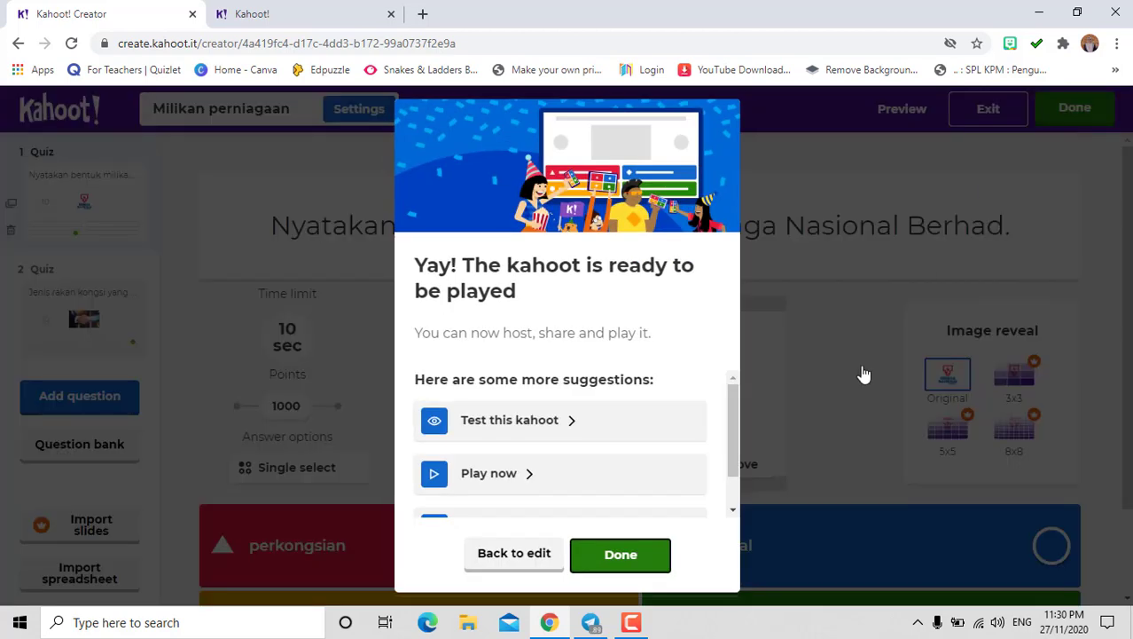
left_click(489, 474)
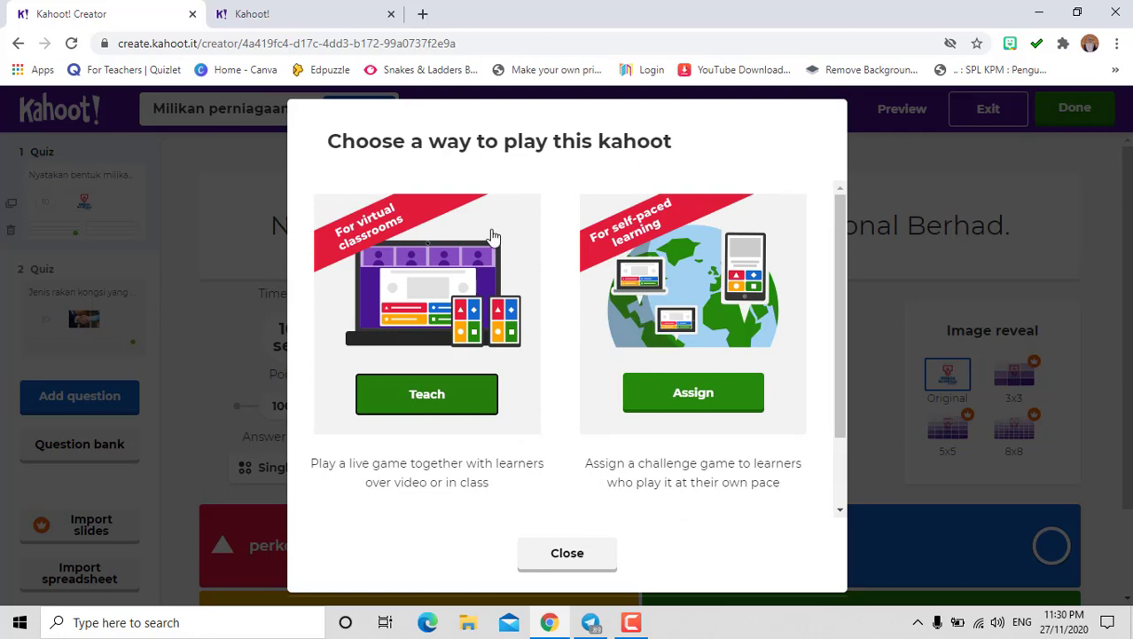
left_click(430, 400)
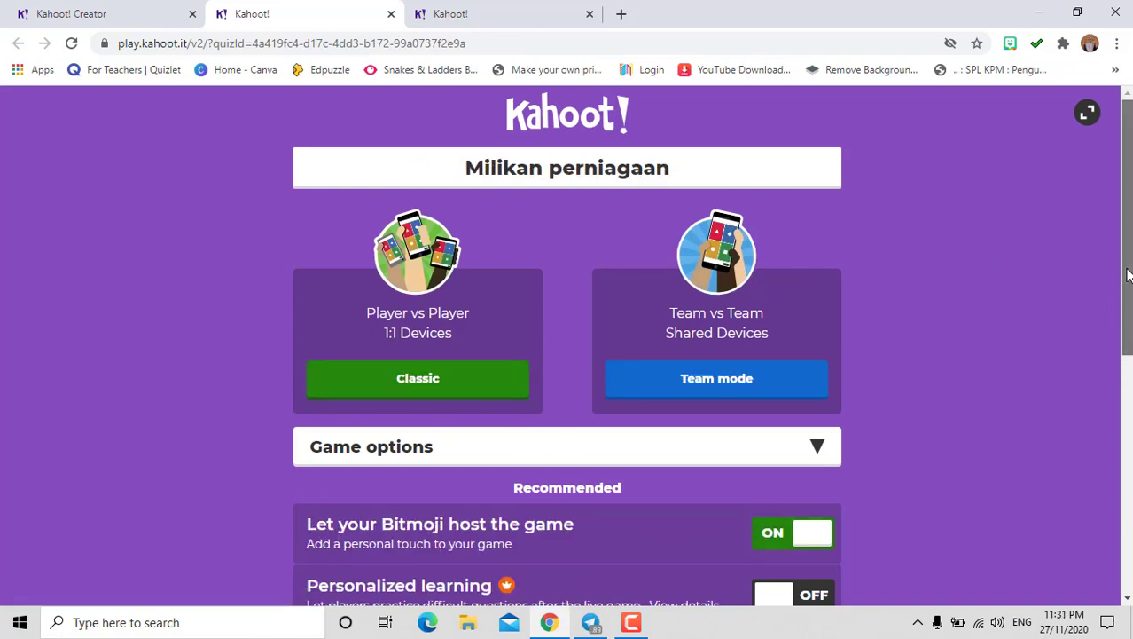
left_click_drag(1128, 266, 1128, 315)
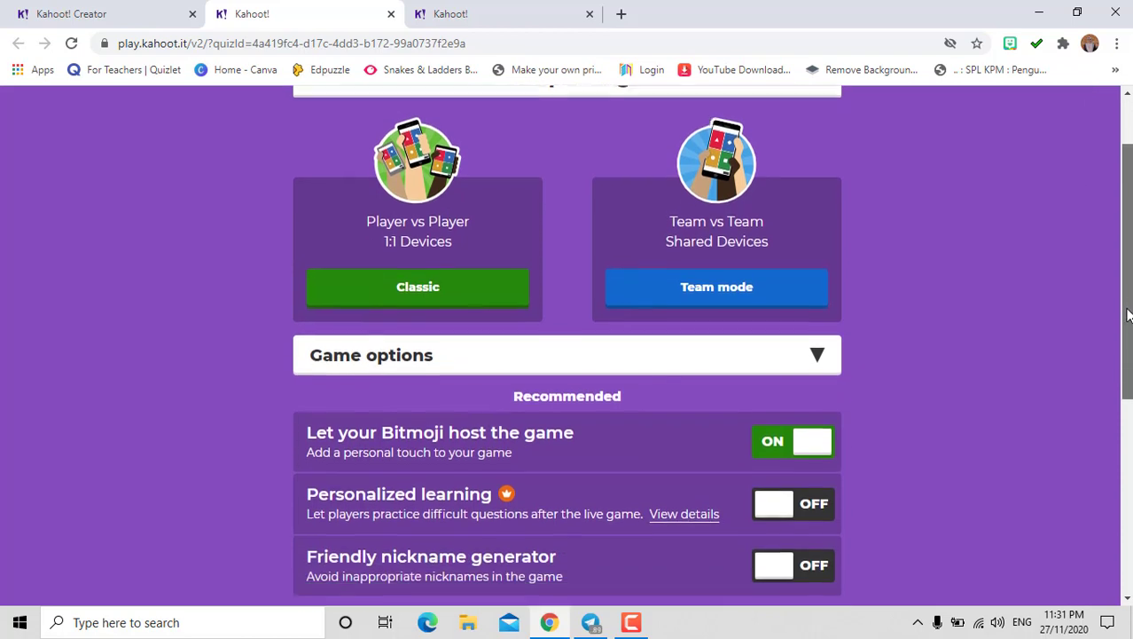
left_click(425, 291)
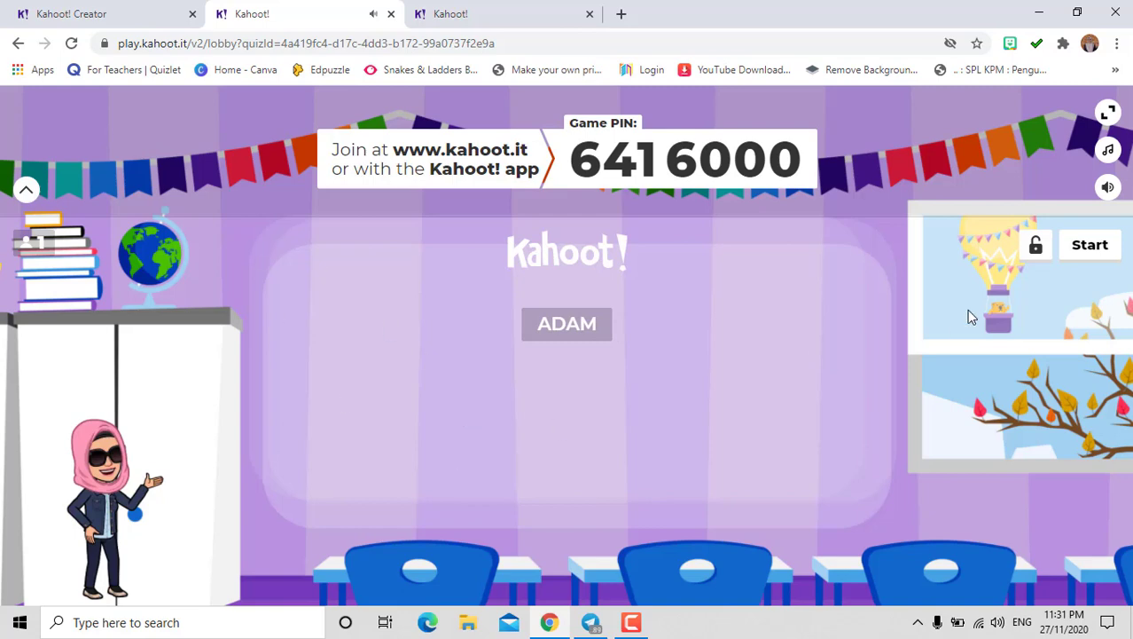
Step: Start the live game with the joined player and advance through both questions, the scoreboard and the podium to the game summary
left_click(1090, 245)
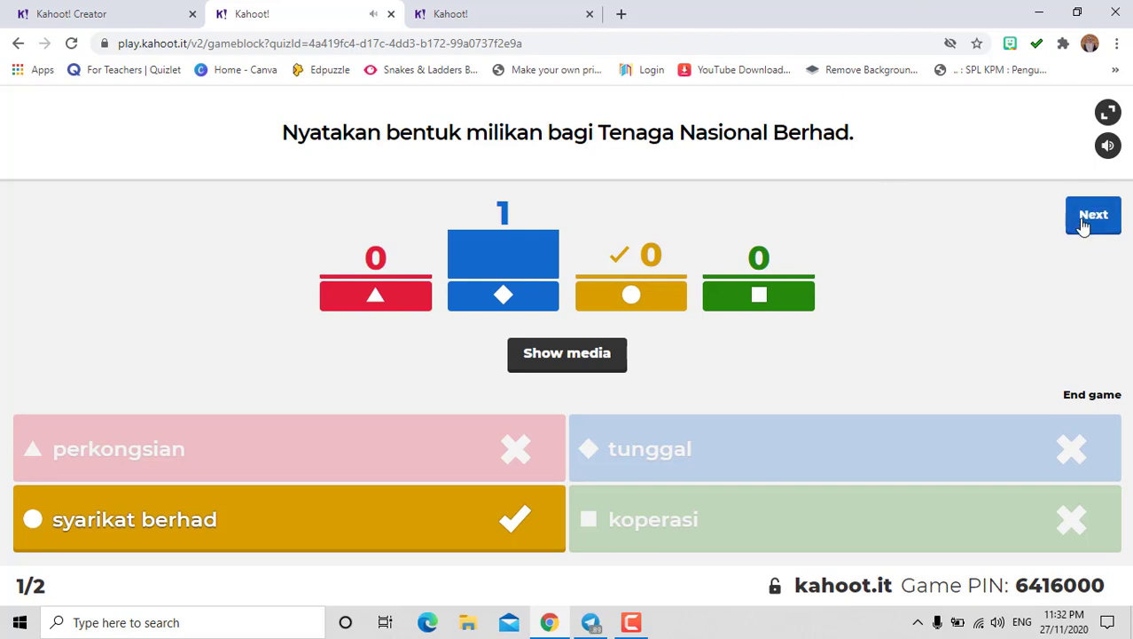
left_click(1083, 224)
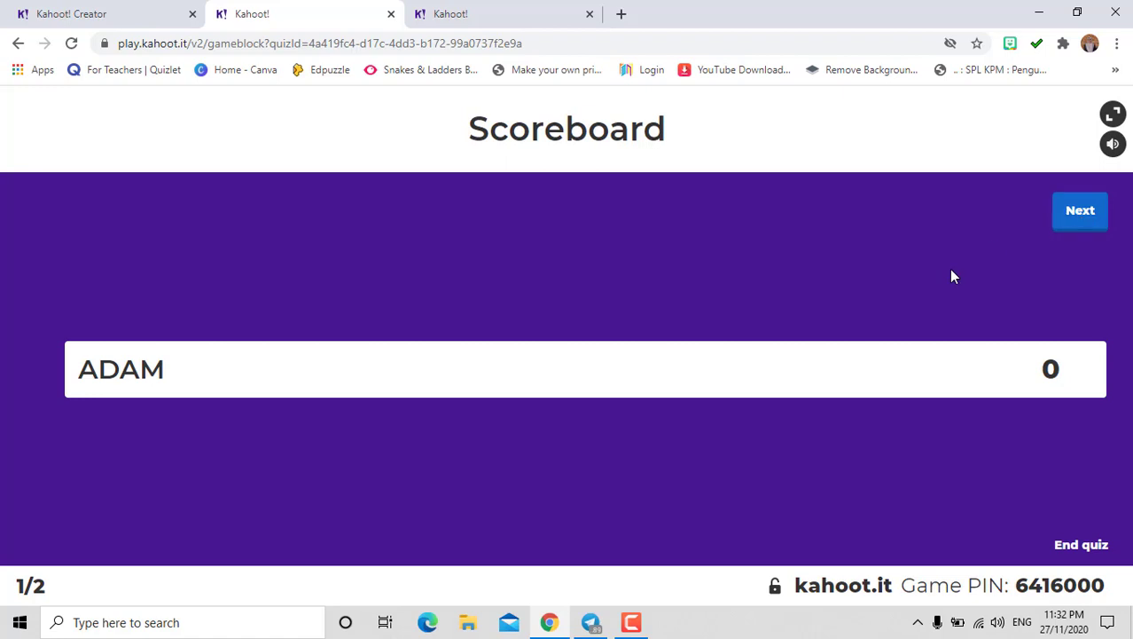
left_click(1079, 221)
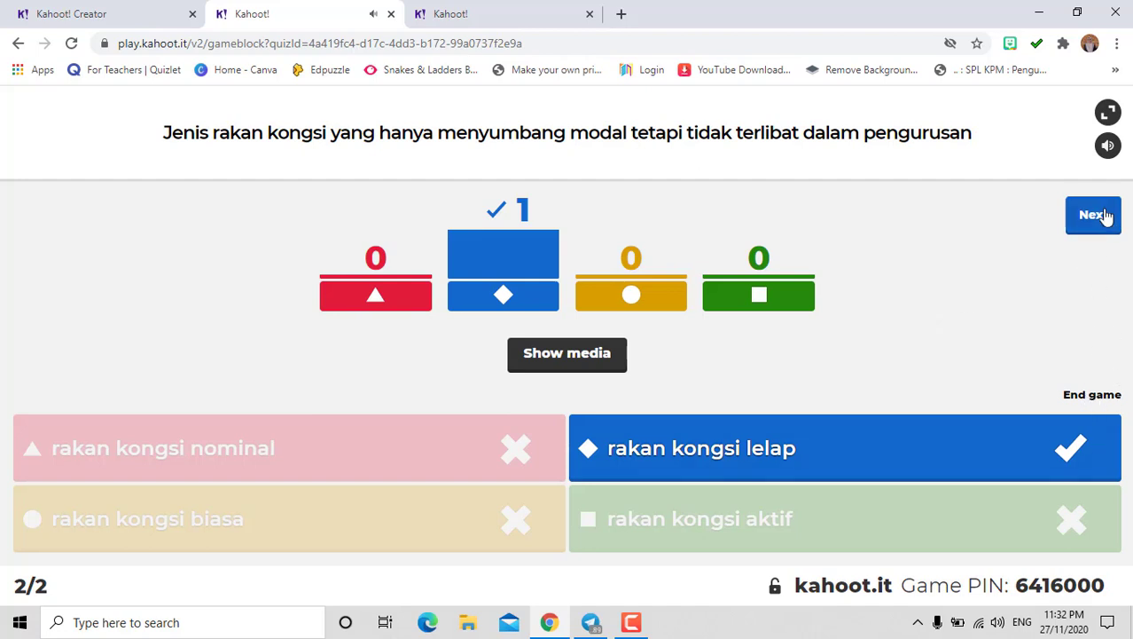
left_click(1096, 399)
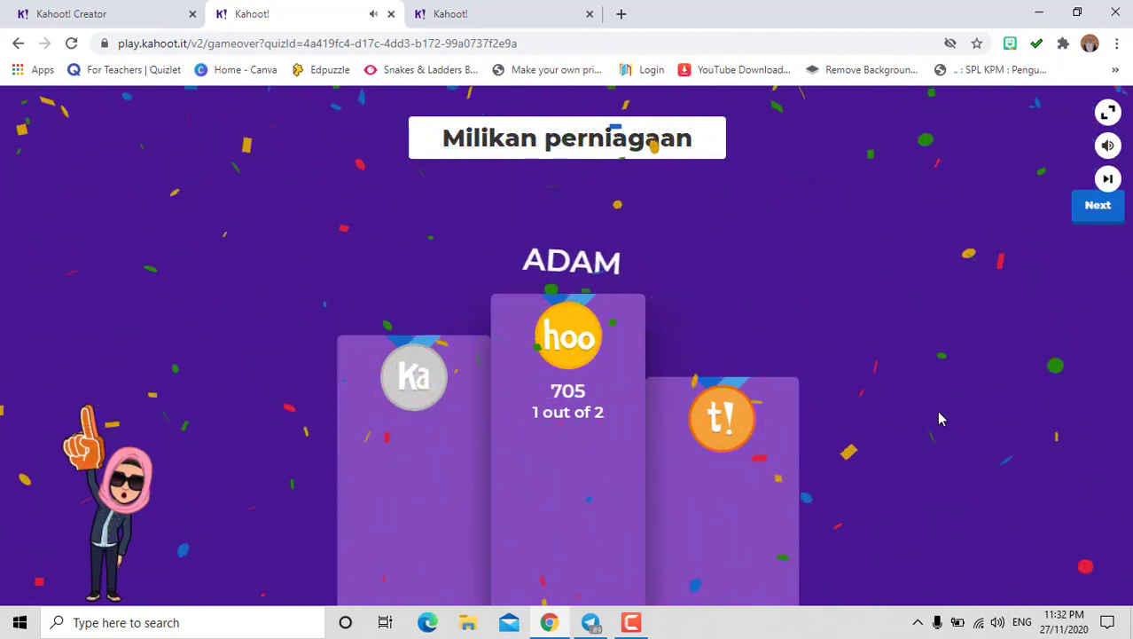
left_click(1092, 213)
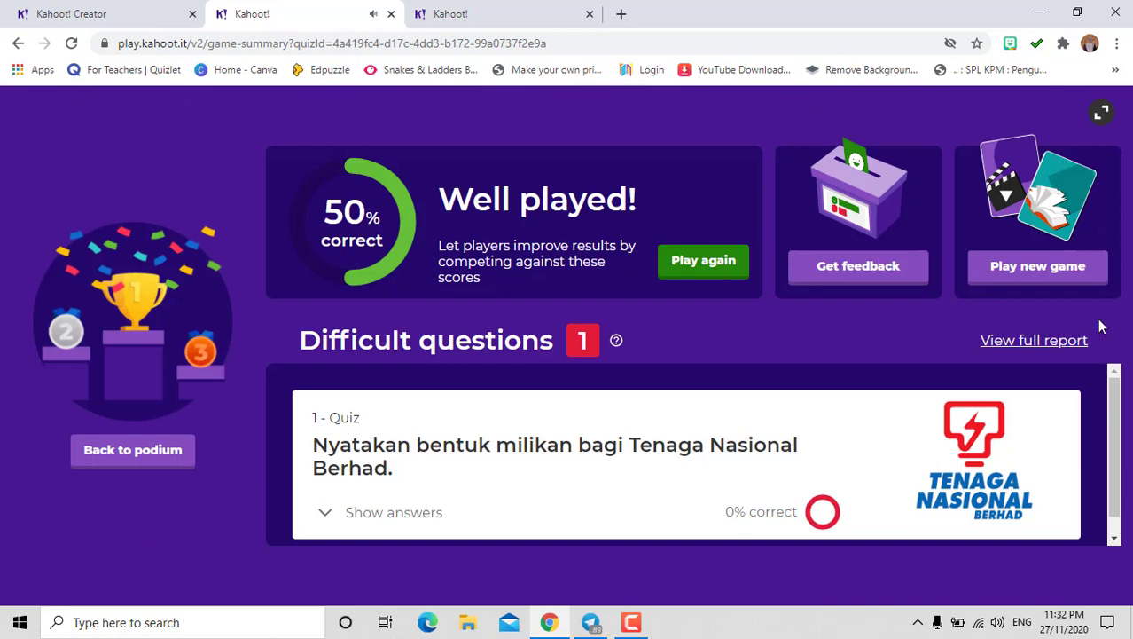
Step: Open the full report of the live game and review its summary, including difficult questions and players needing help
left_click(1034, 344)
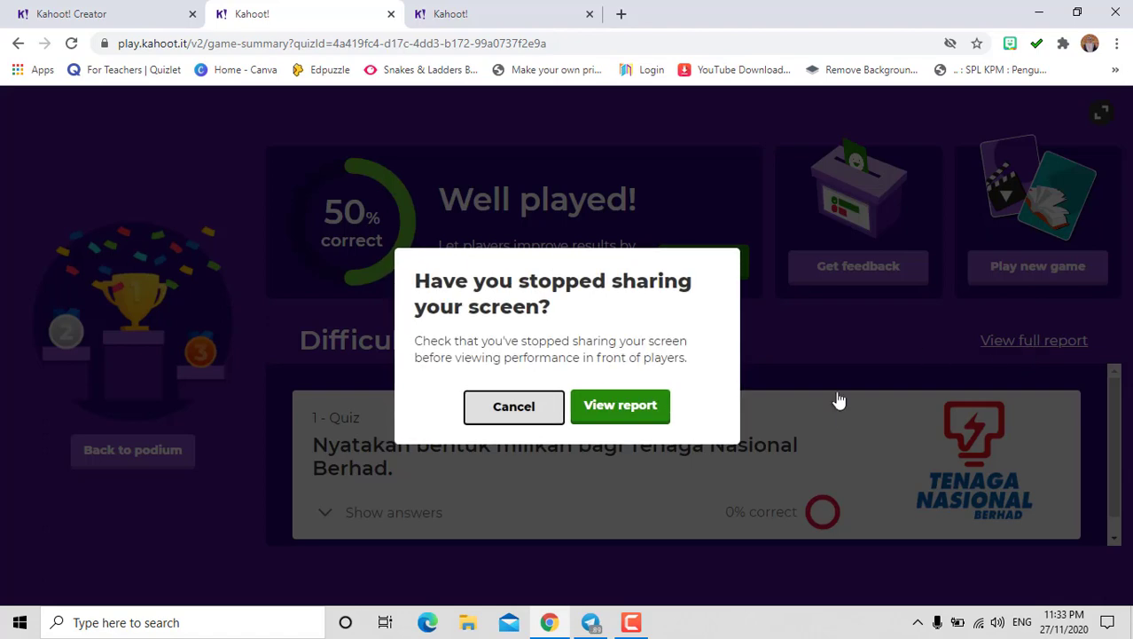
left_click(622, 418)
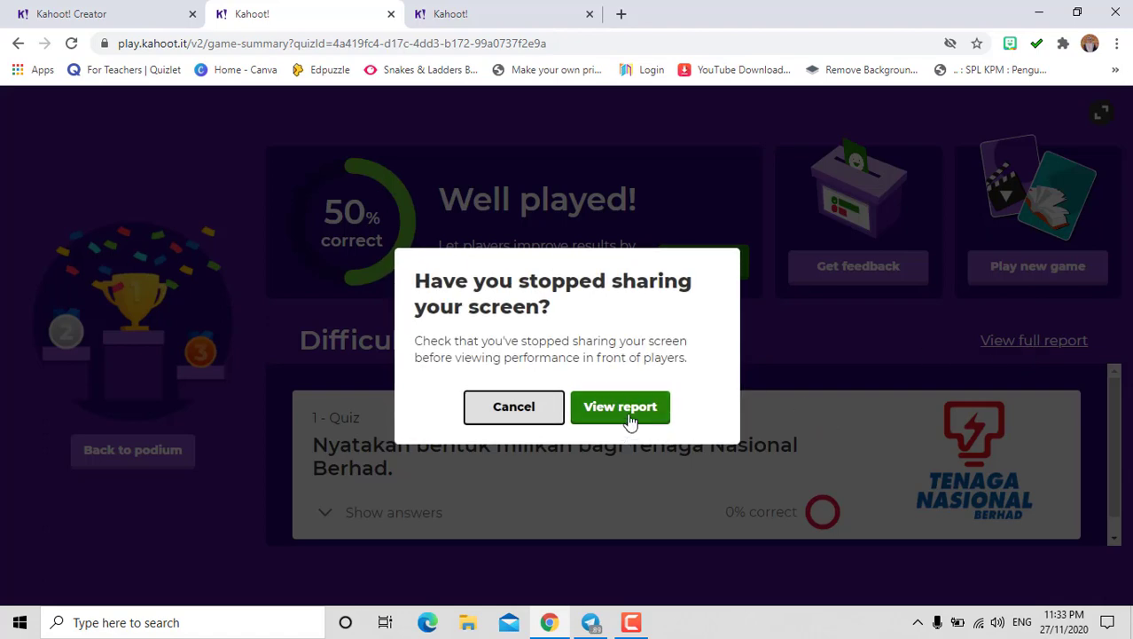
left_click(629, 421)
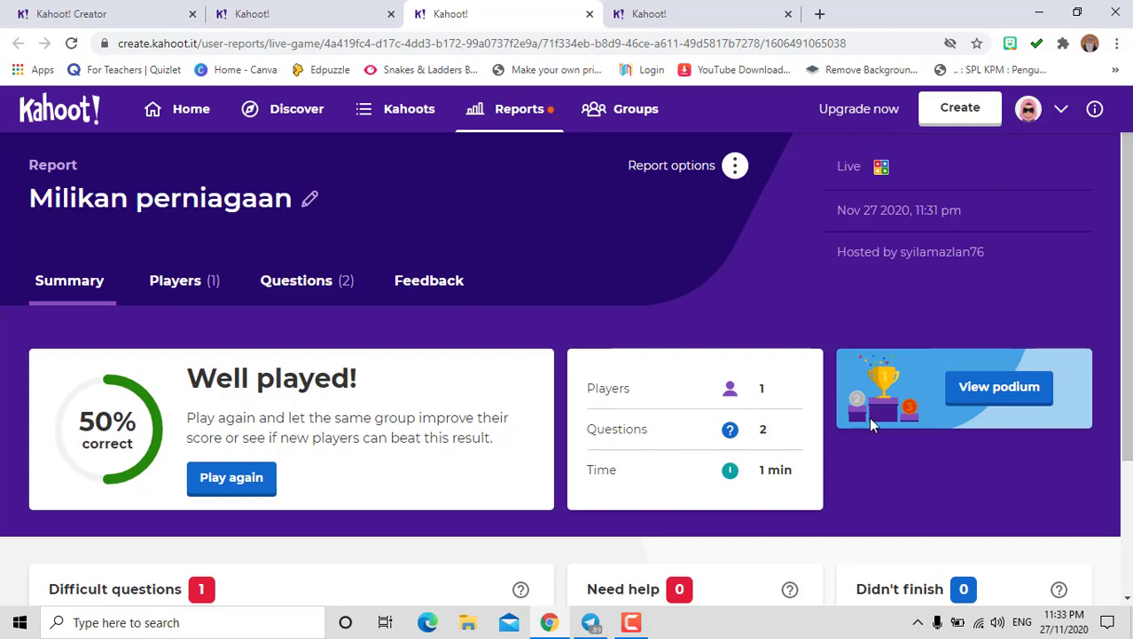
left_click_drag(1126, 209, 1127, 353)
left_click_drag(1124, 408, 1122, 406)
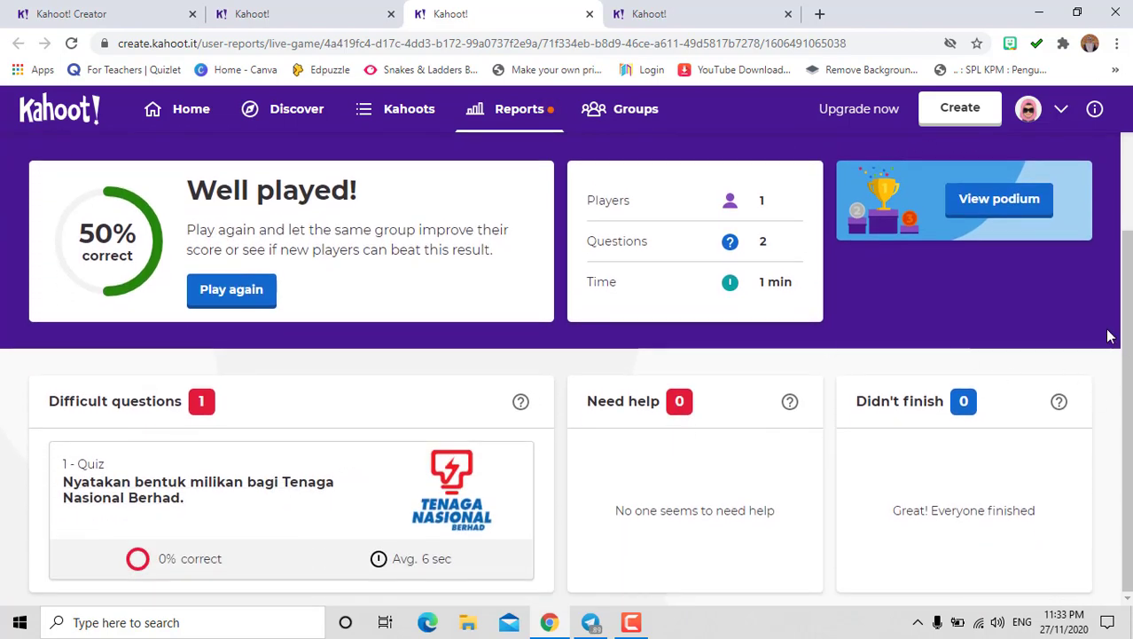
left_click_drag(1126, 333, 1126, 235)
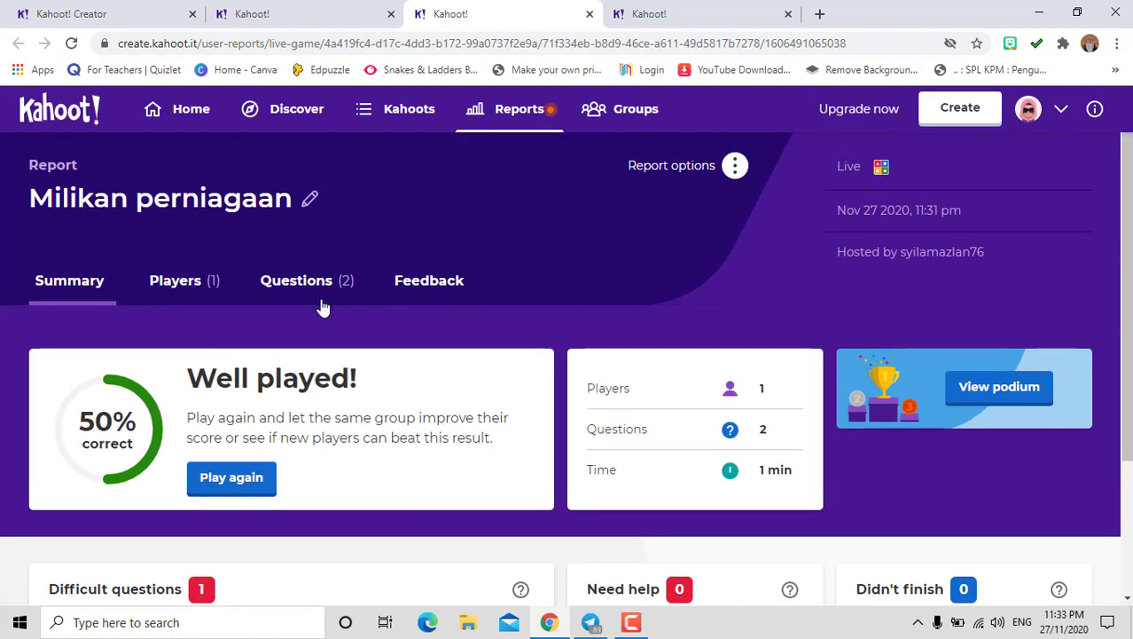
Step: Examine the report's player results sorted by unanswered, the question results and the feedback, and return to the summary
left_click(192, 289)
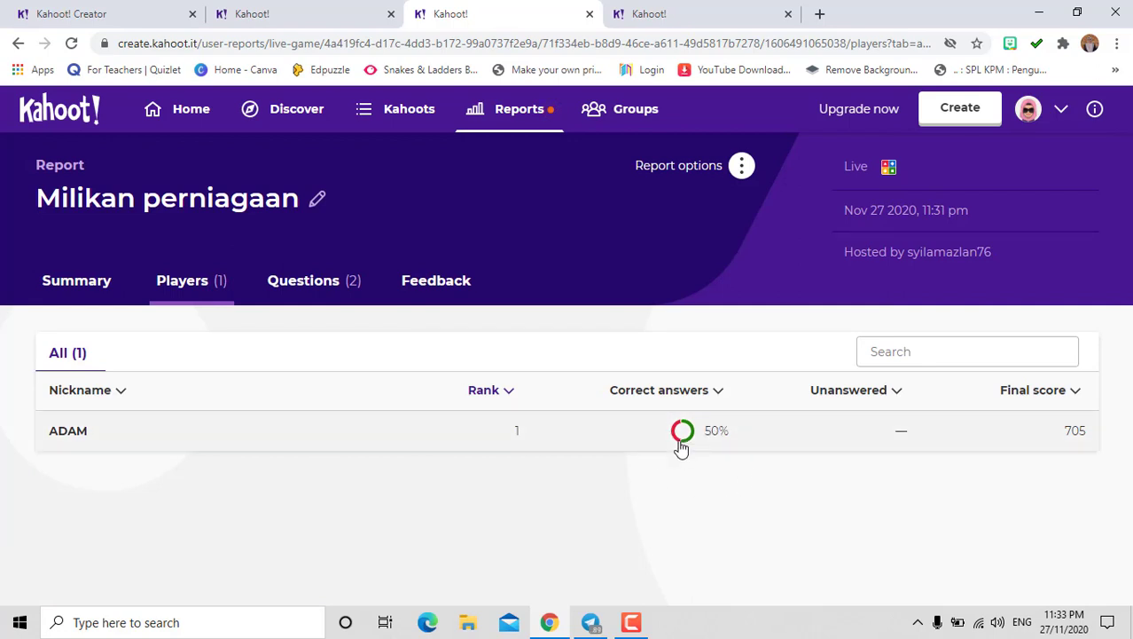
left_click(895, 392)
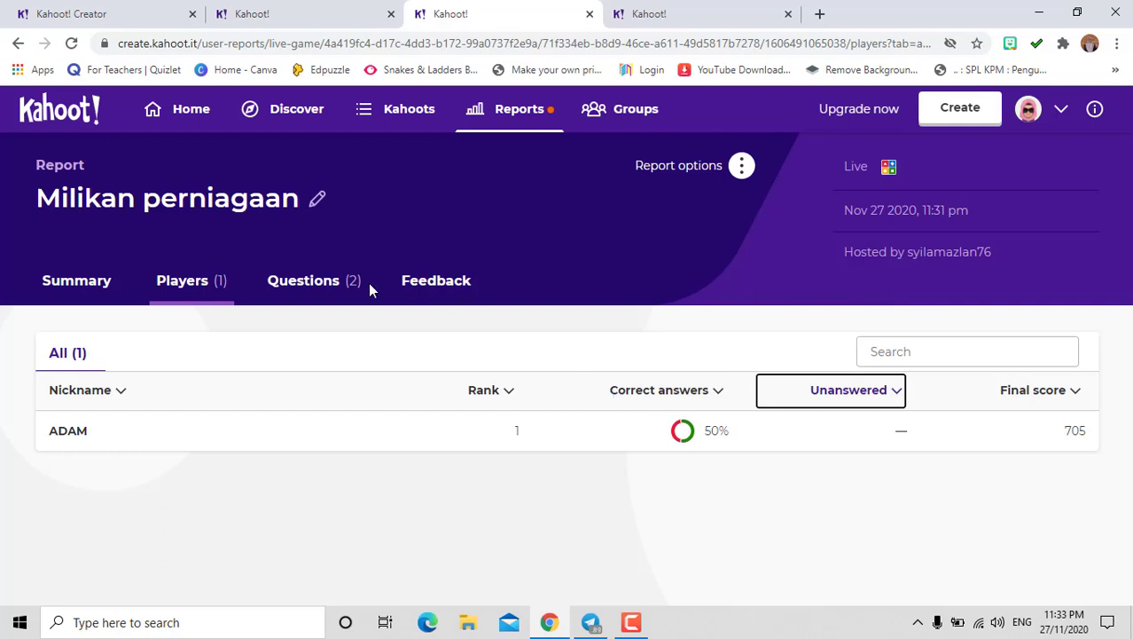
left_click(285, 284)
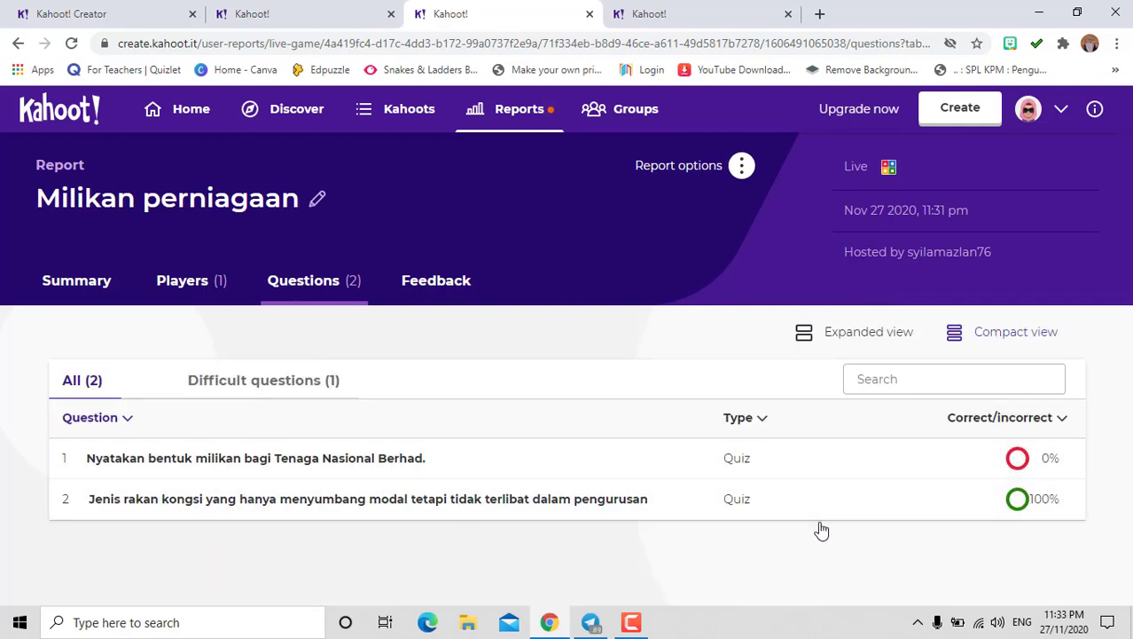
left_click(435, 284)
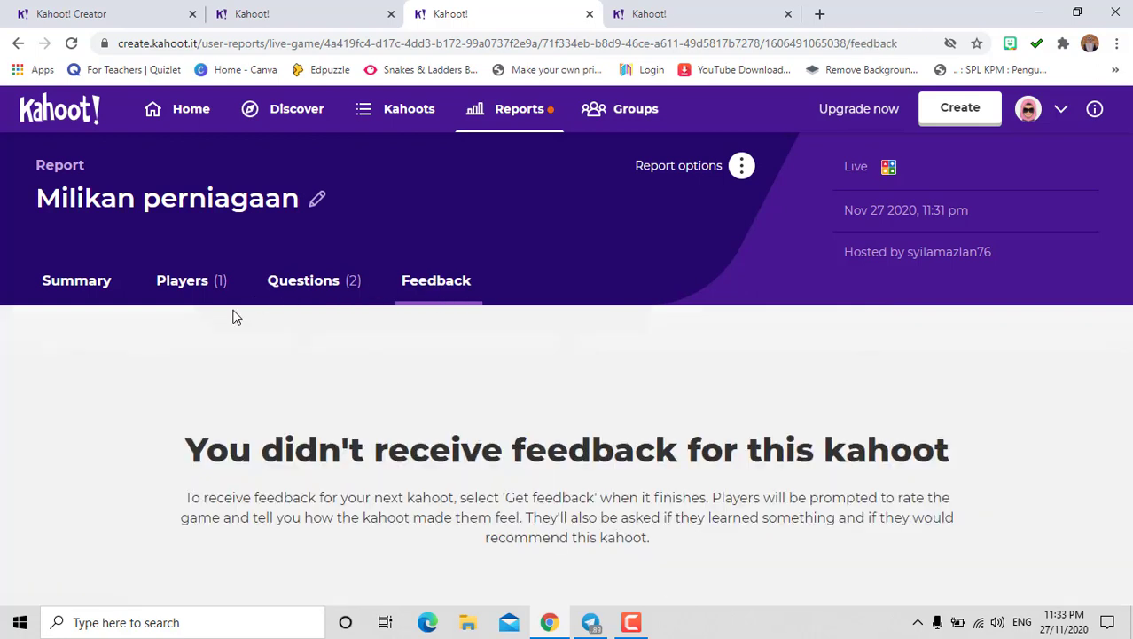
left_click(170, 287)
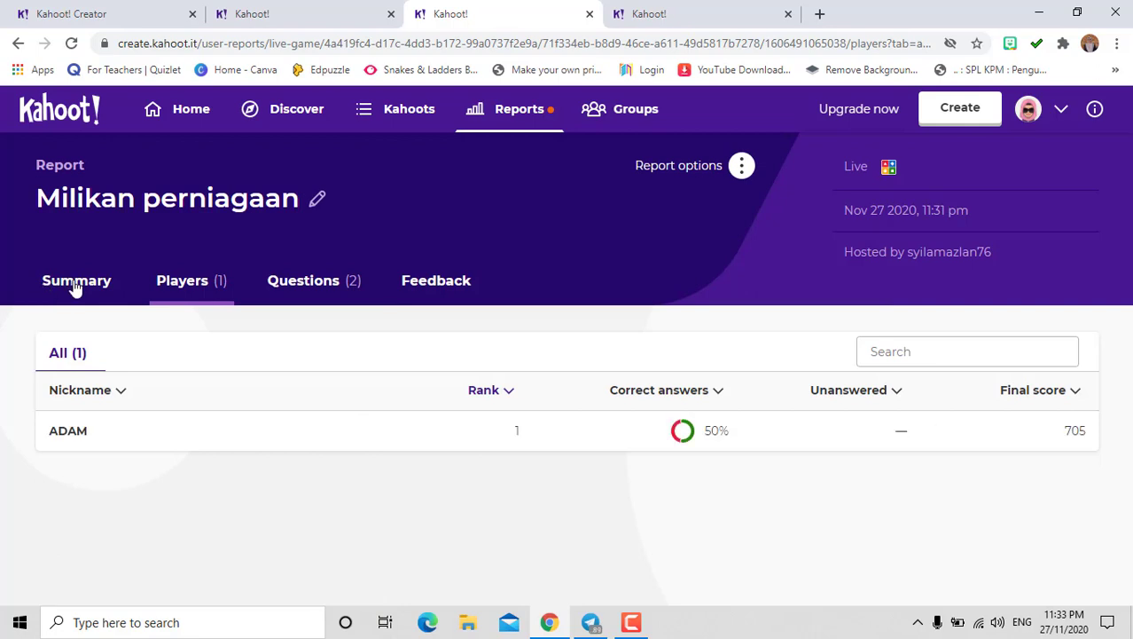
left_click(74, 287)
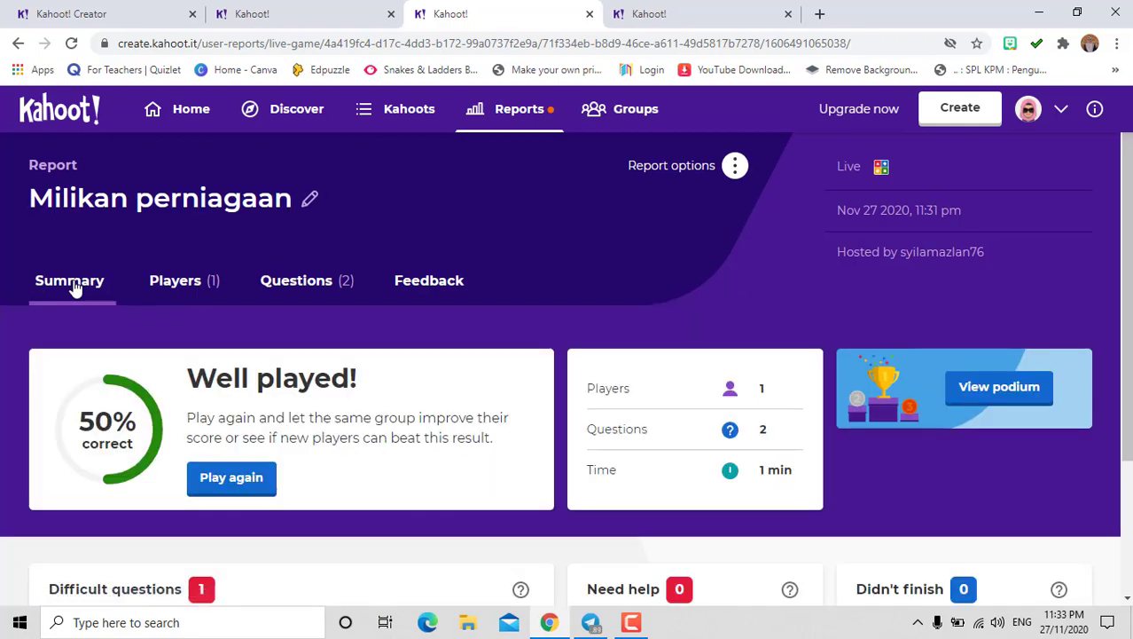